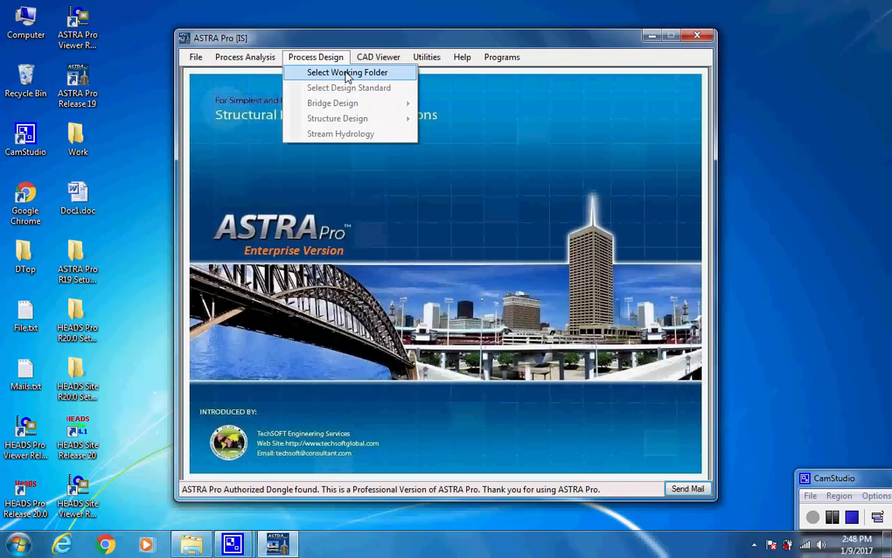
Step: Set the Work folder on the desktop as the working folder for the process design
click(333, 72)
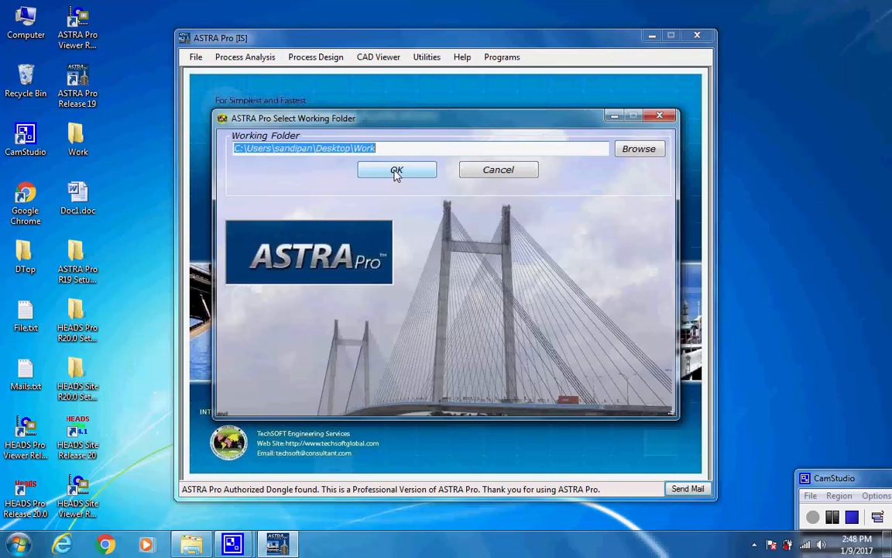
click(378, 148)
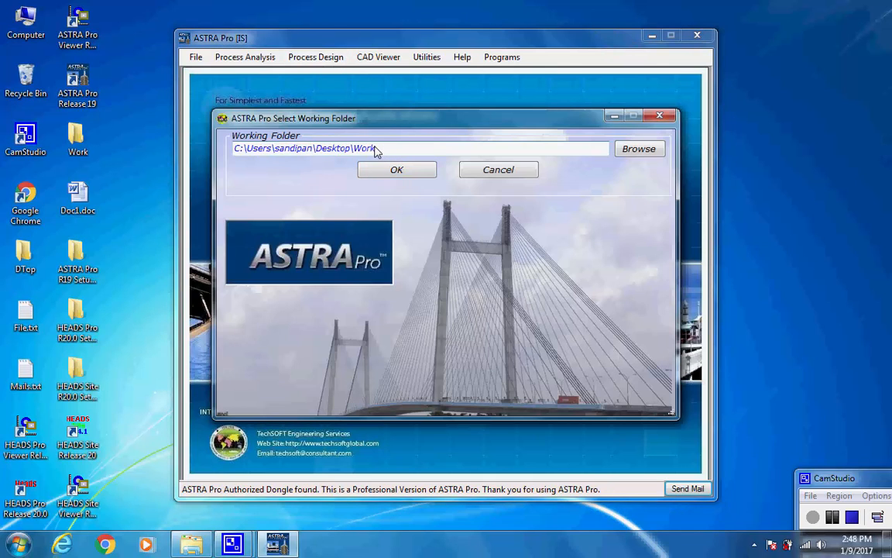
drag(374, 149, 320, 153)
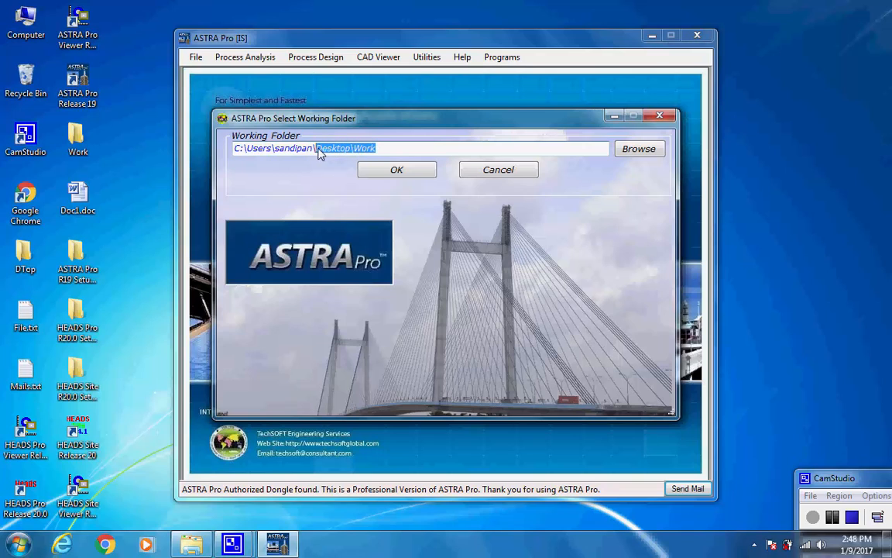
click(397, 168)
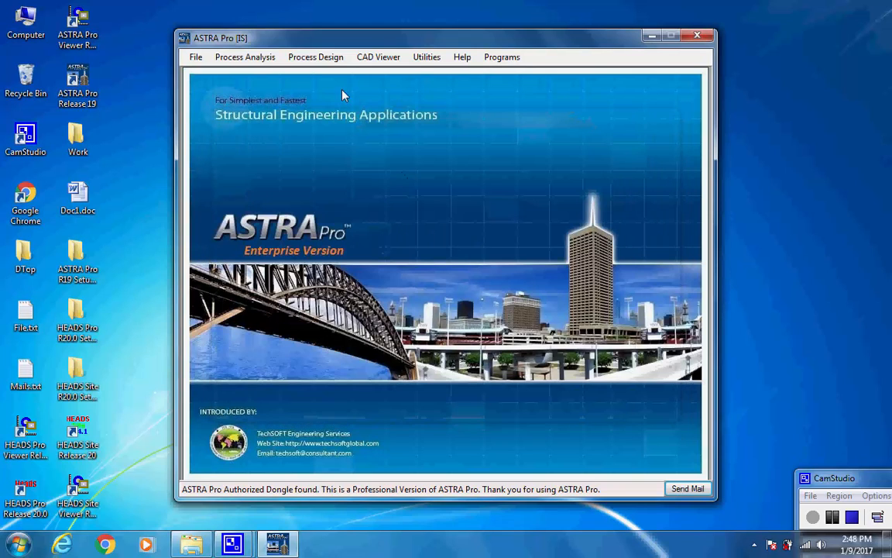
Step: Open the Steel Plate/Box Girder RCC Slab Composite Bridge design (Limit State Method) using the British [BSi] Standard EUROCODE 2
click(315, 56)
mouse_move(344, 105)
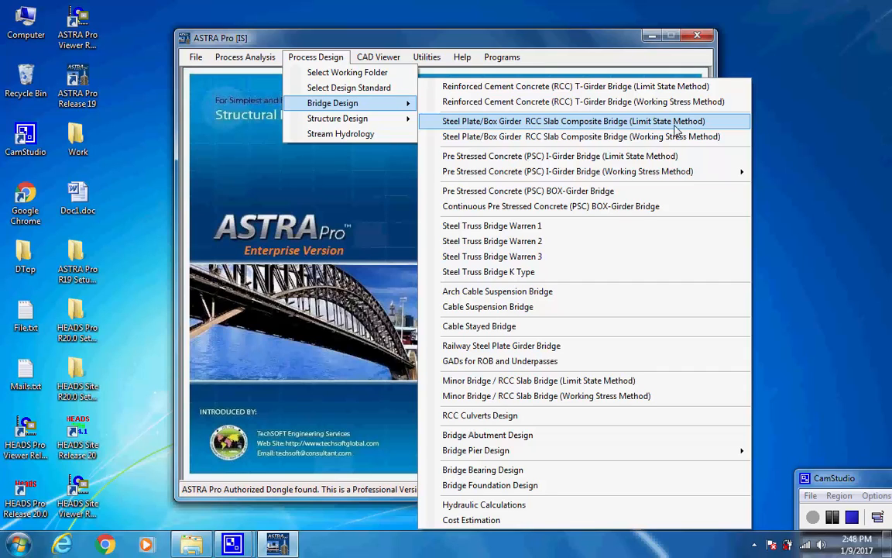
click(638, 118)
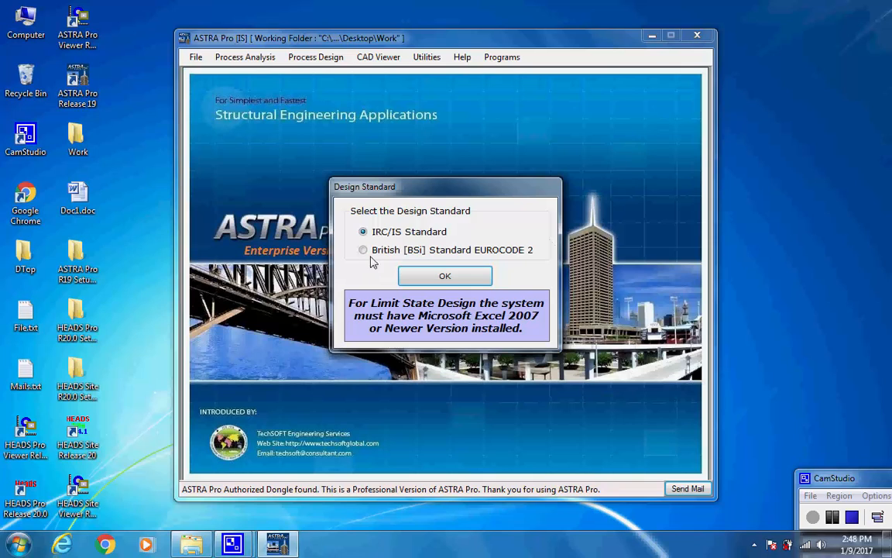
click(363, 250)
click(448, 277)
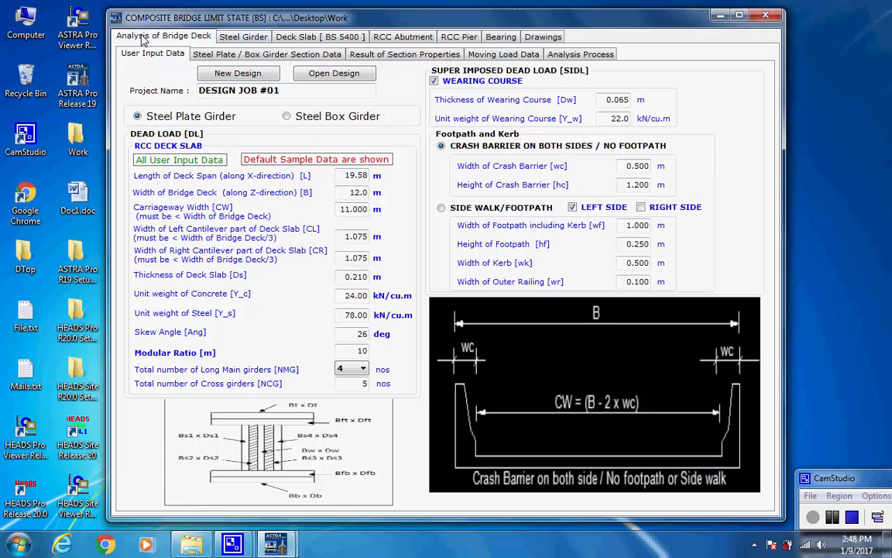
Step: Look through the design pages for steel girder, deck slab, RCC abutment, RCC pier, bearing and drawings
click(234, 36)
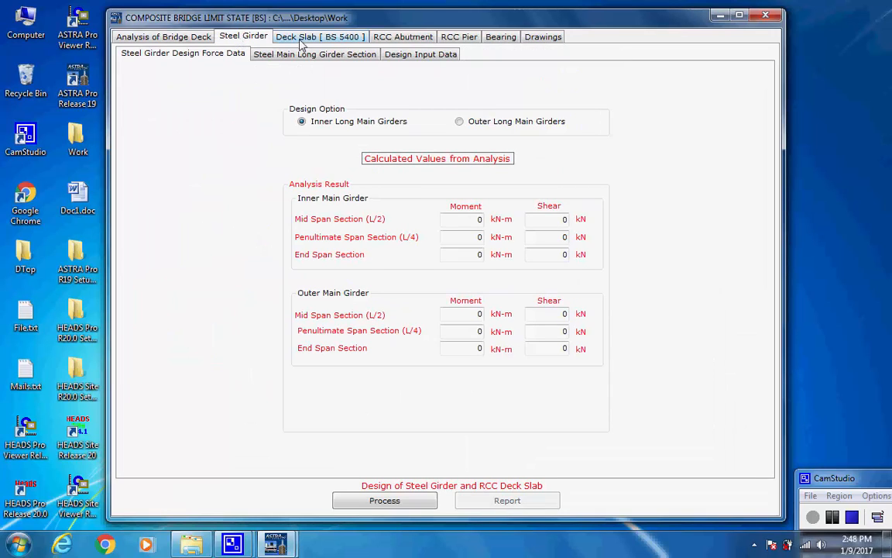
click(358, 38)
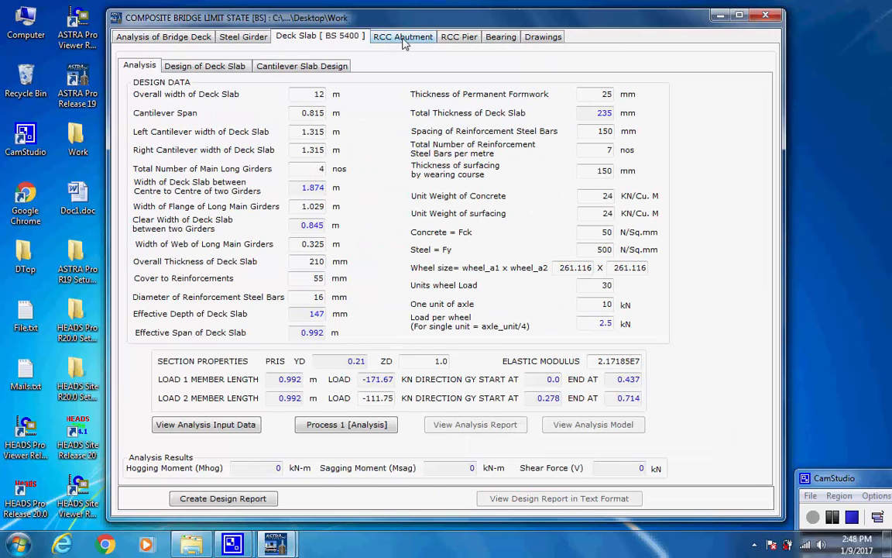
click(403, 43)
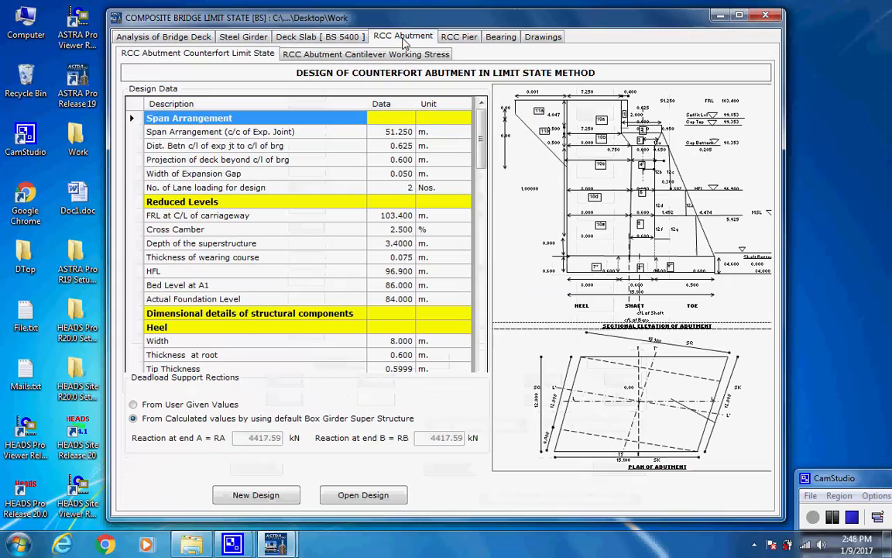
click(463, 38)
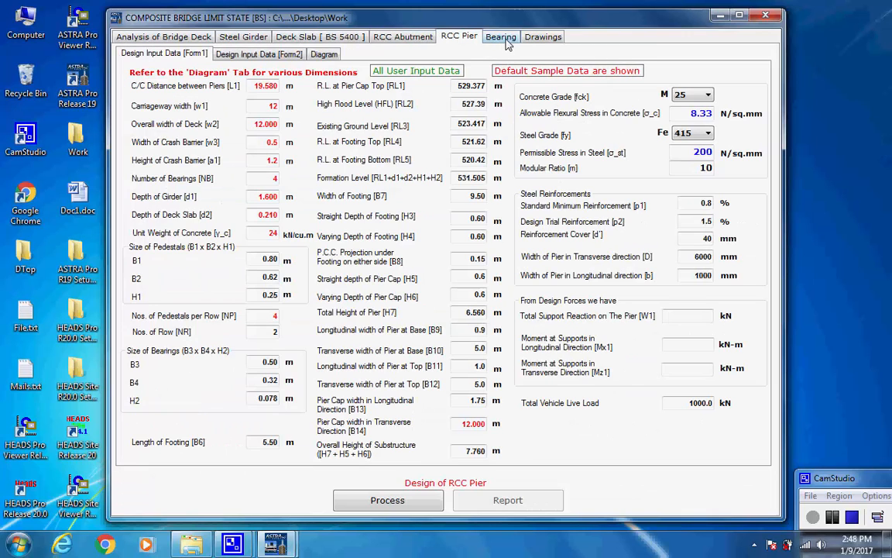
click(503, 40)
click(540, 38)
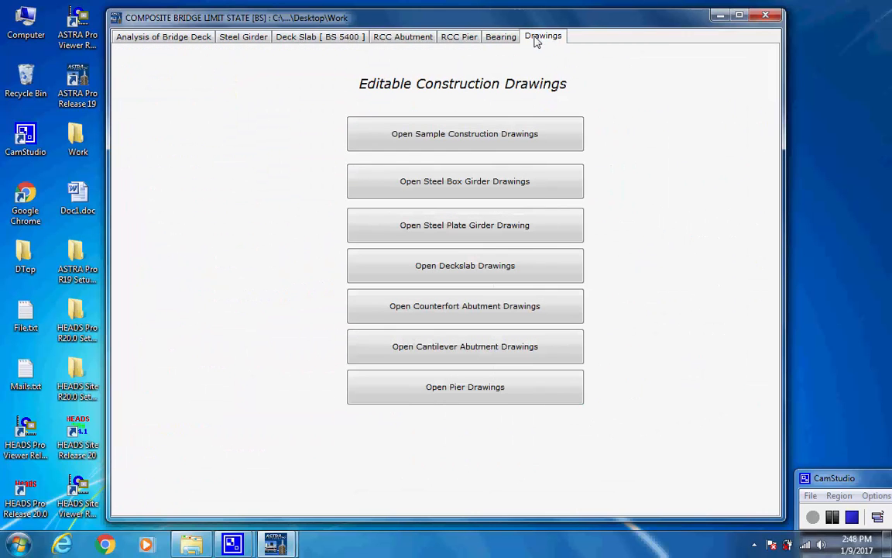
Step: Review the bridge deck analysis pages for girder section data, section properties, moving load data and analysis process
click(185, 39)
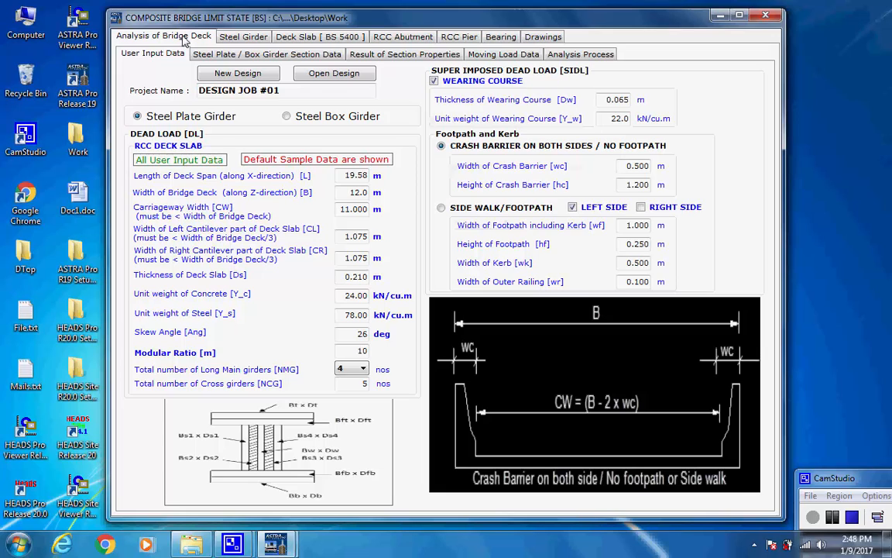
click(219, 57)
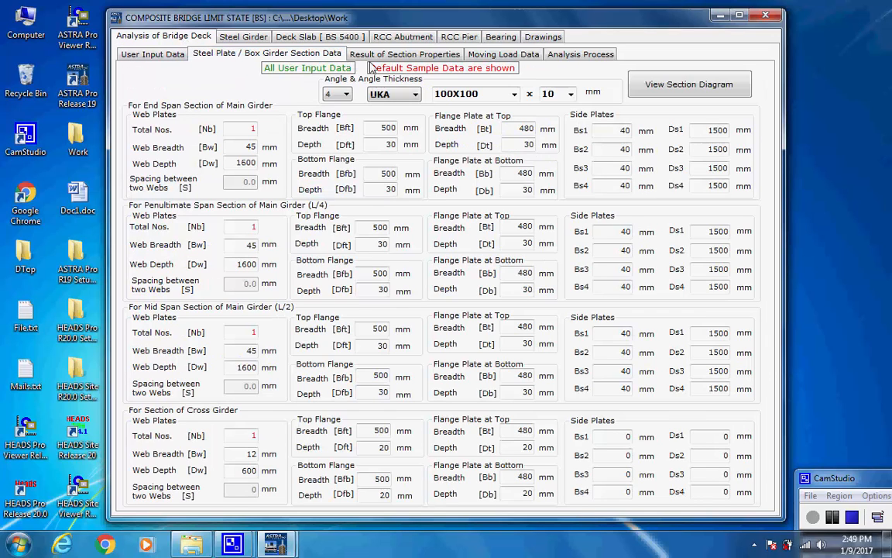
click(374, 56)
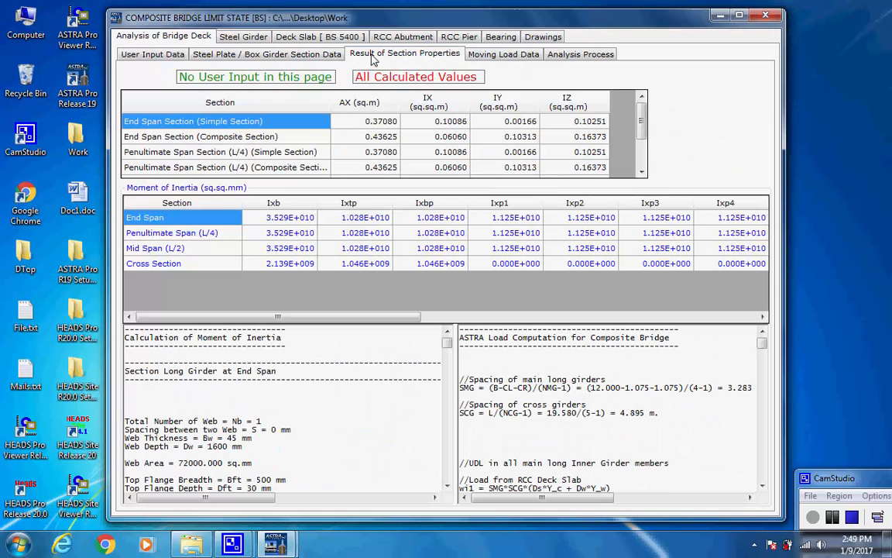
click(504, 55)
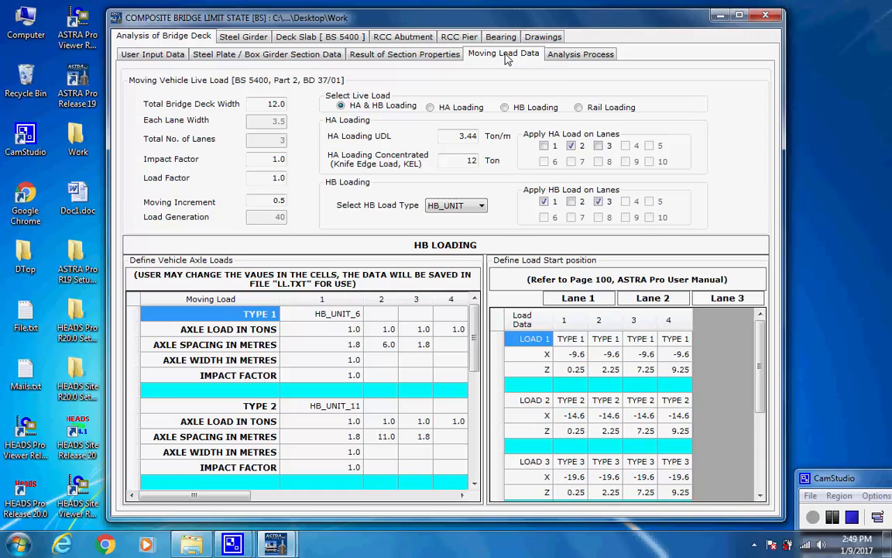
click(577, 56)
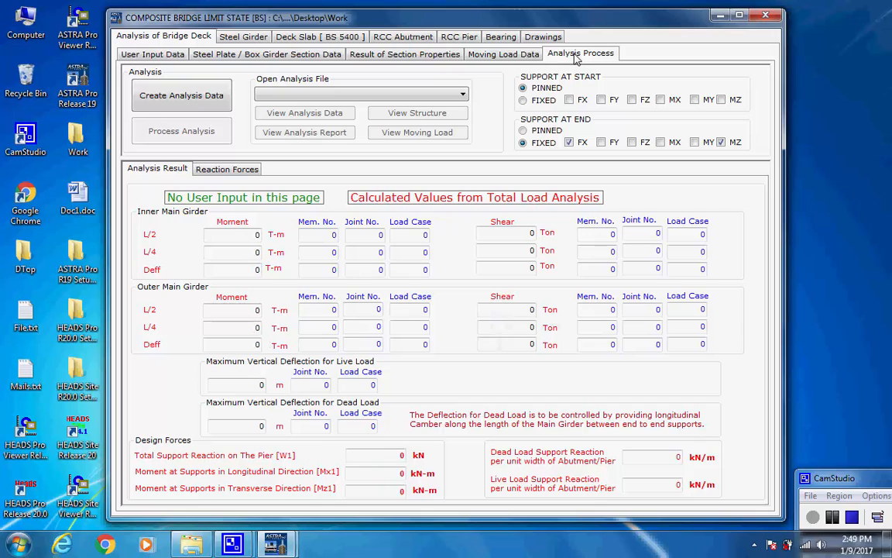
Step: Create a new steel plate girder design with the project name DESIGN JOB #01 from the default user input data
click(152, 54)
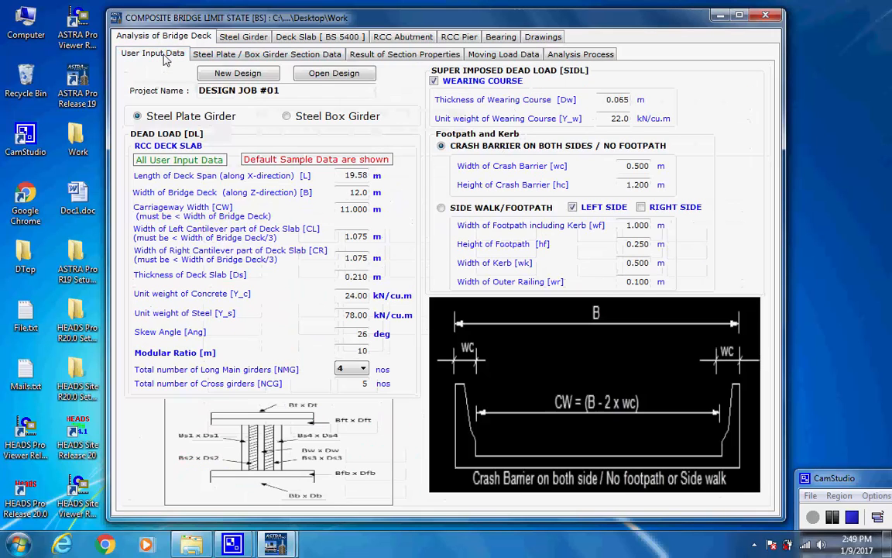
click(249, 75)
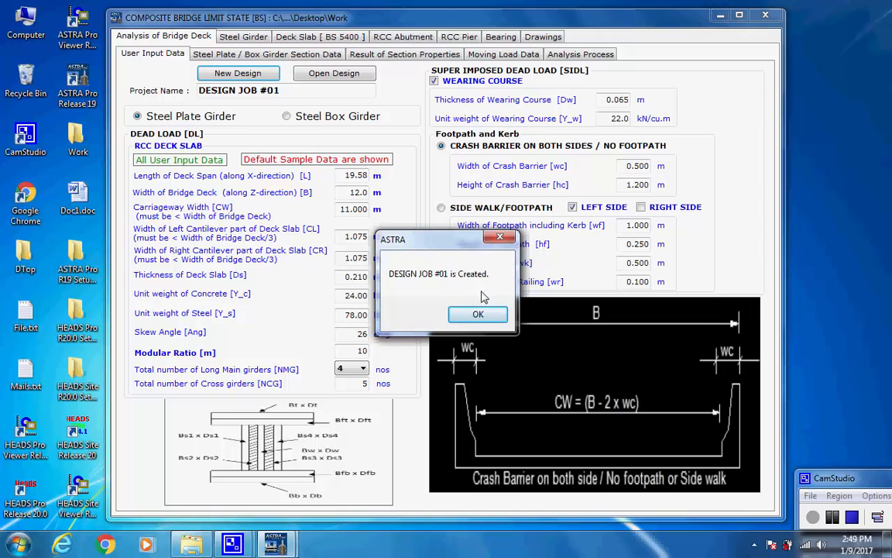
click(478, 314)
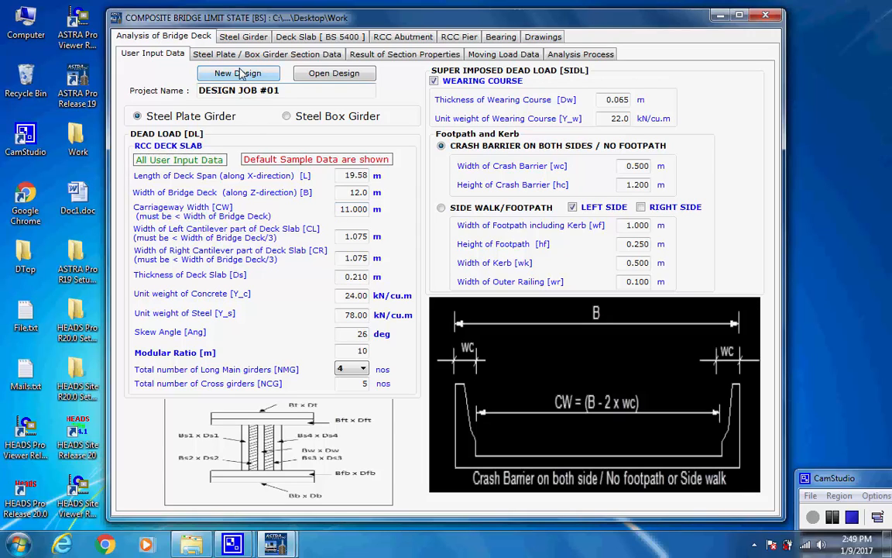
Step: Create the bridge deck analysis data and check the list of available analysis files, keeping DEAD LOAD ANALYSIS selected
click(580, 56)
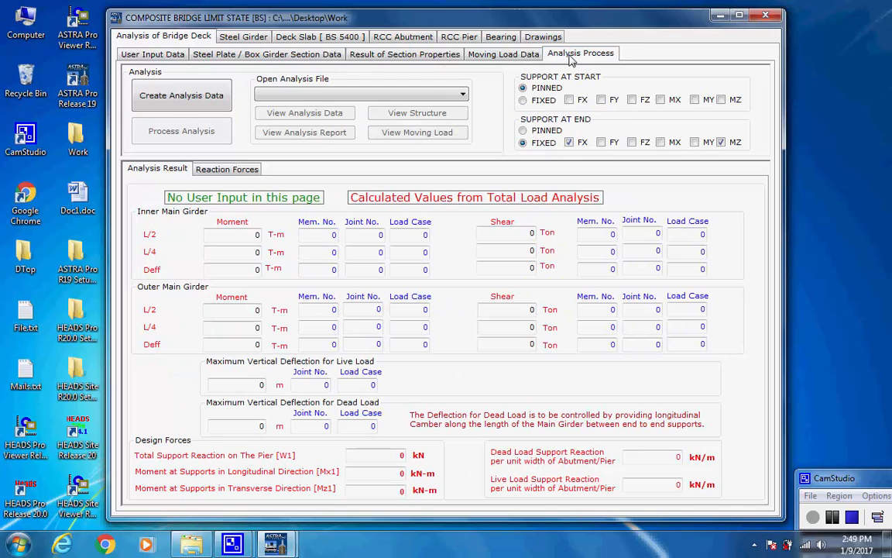
click(198, 102)
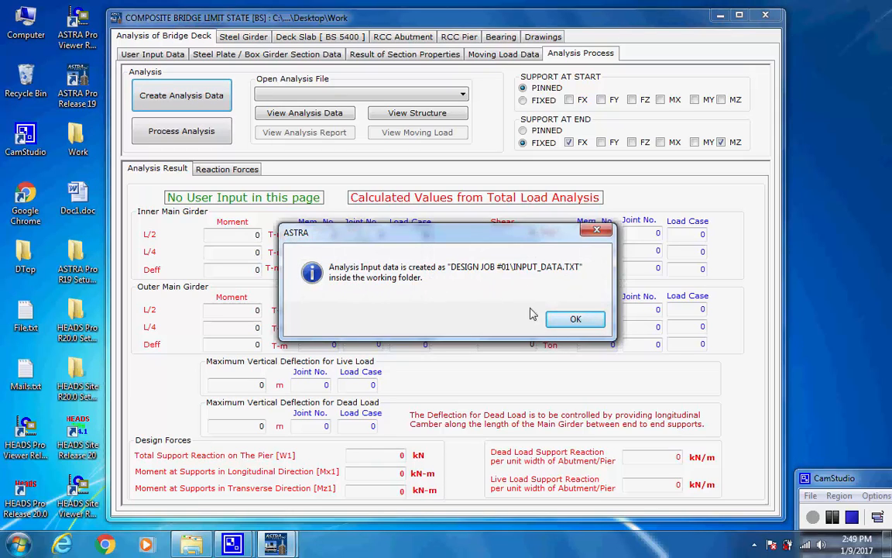
click(575, 318)
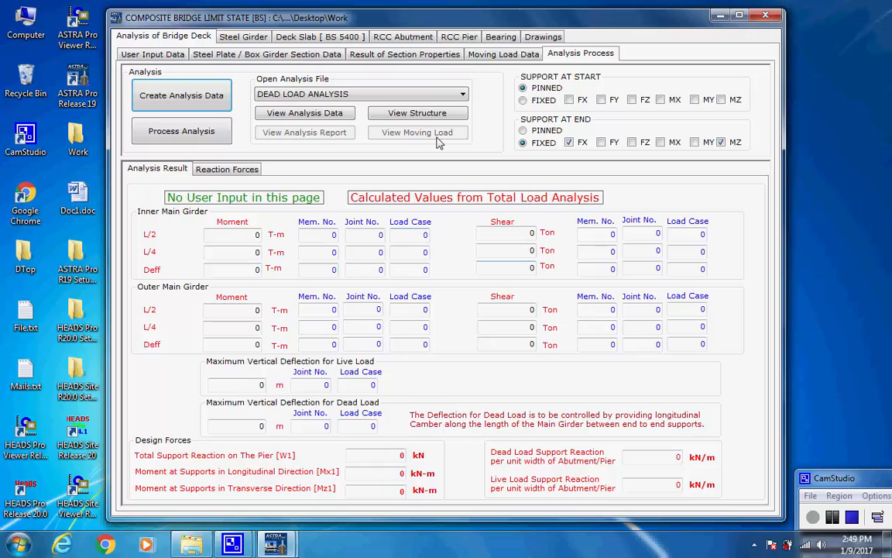
click(422, 93)
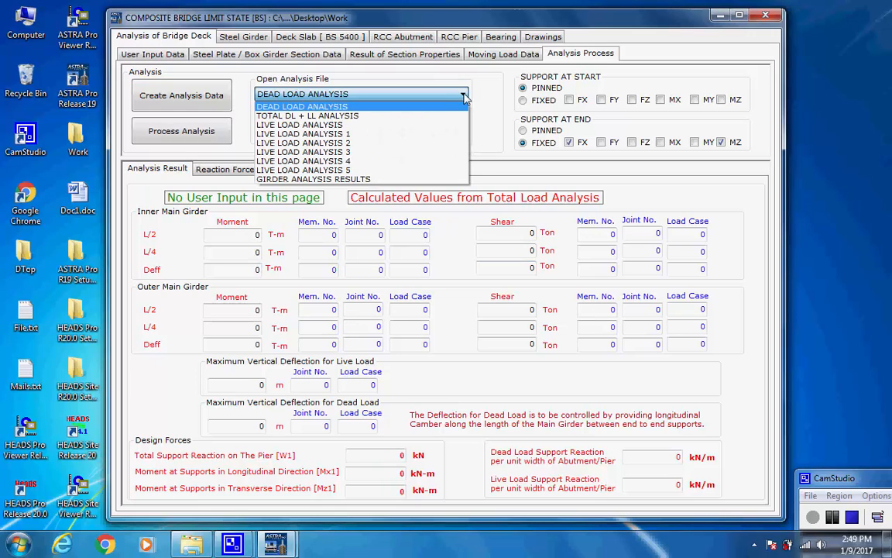
click(465, 97)
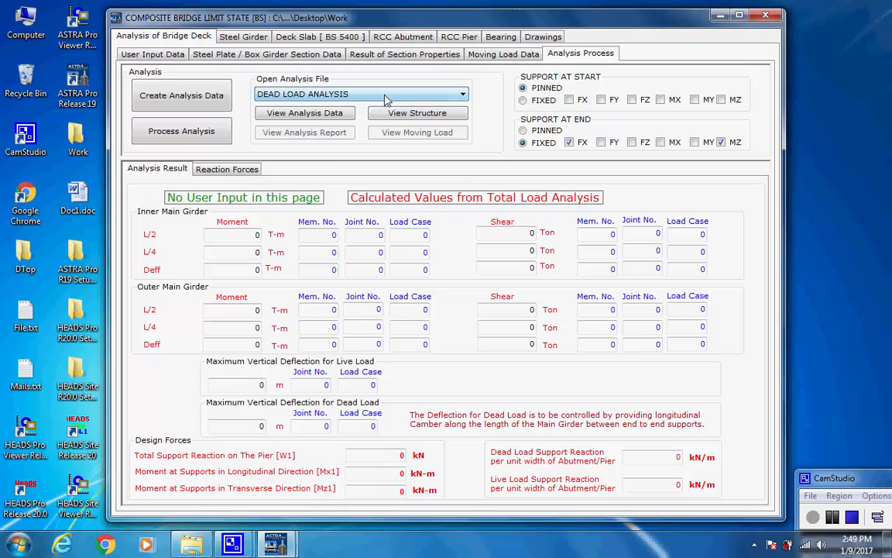
Step: Start processing all the listed bridge analyses and run the dead load analysis through to its report file
click(182, 133)
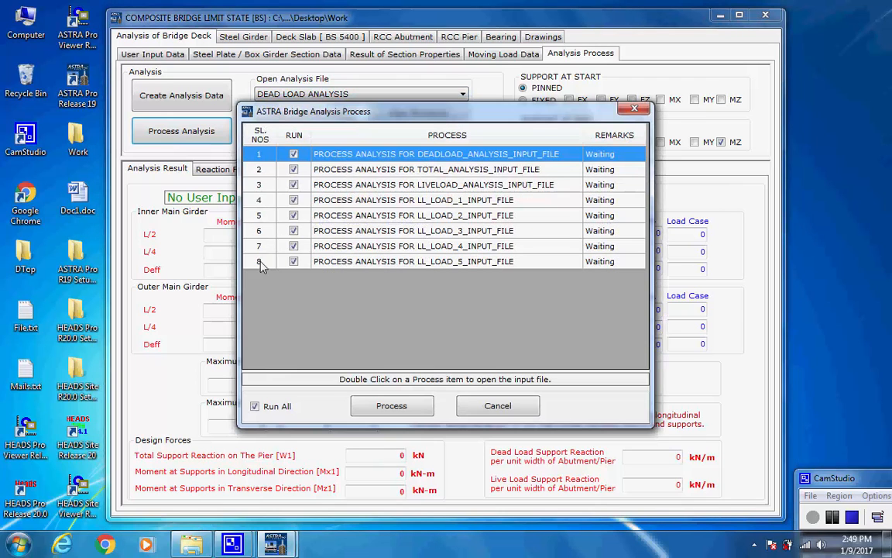
click(380, 407)
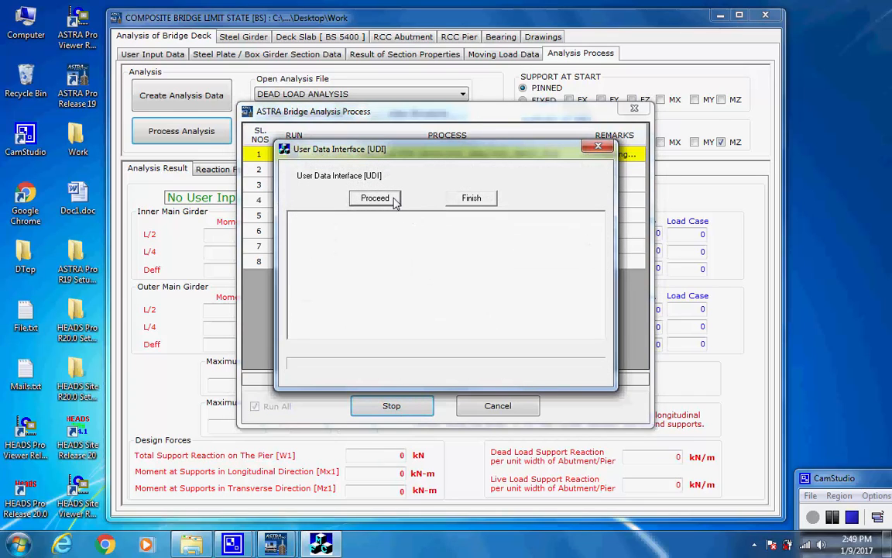
click(394, 200)
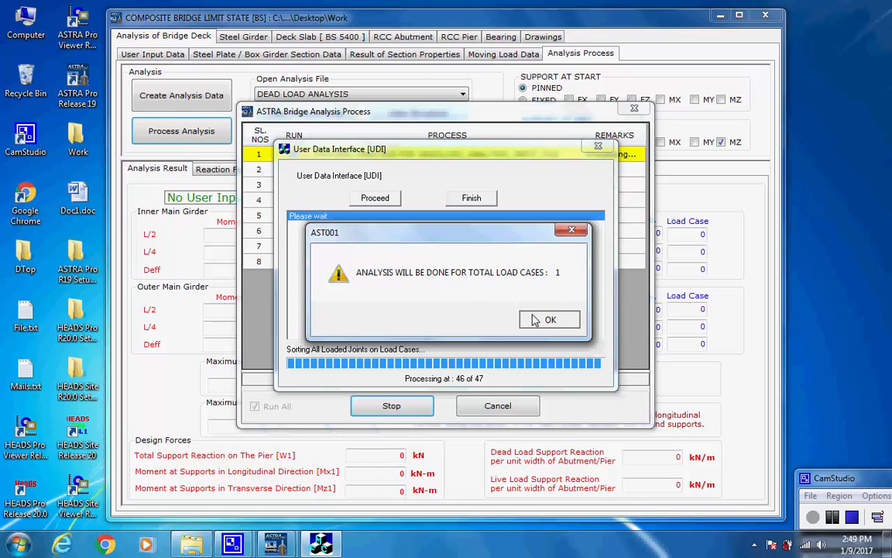
click(534, 320)
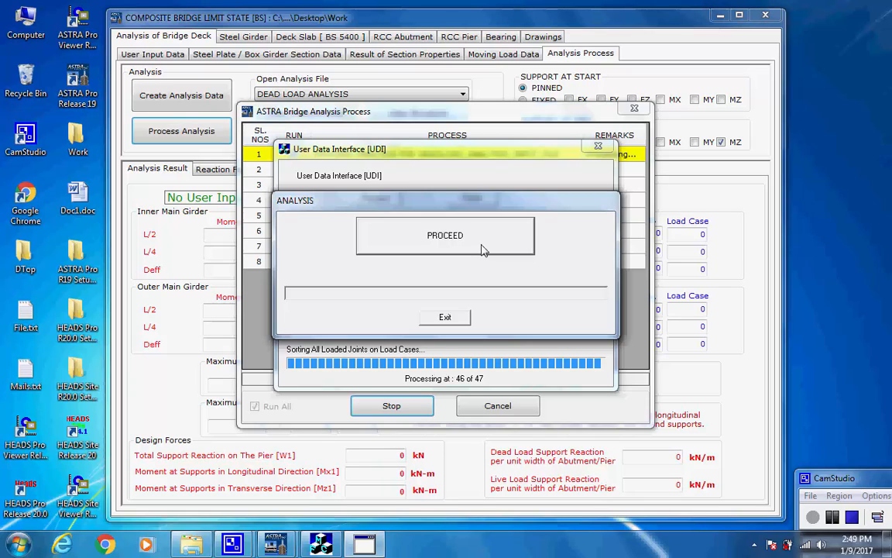
click(482, 250)
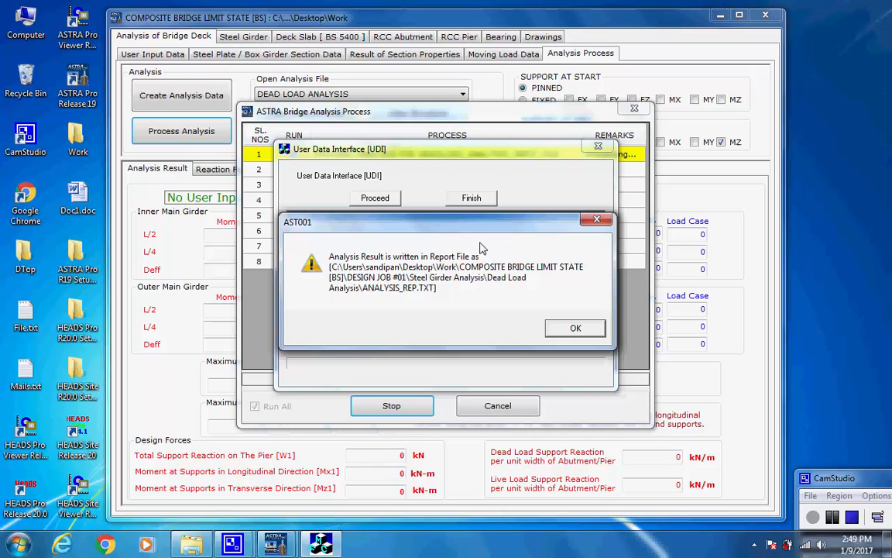
click(572, 330)
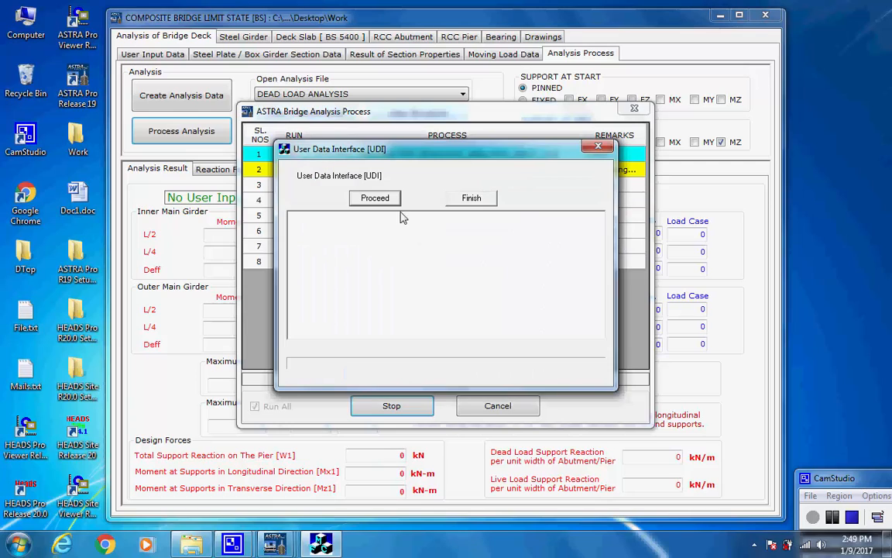
Step: Run the total analysis input file for its moving load cases through to completion
click(393, 200)
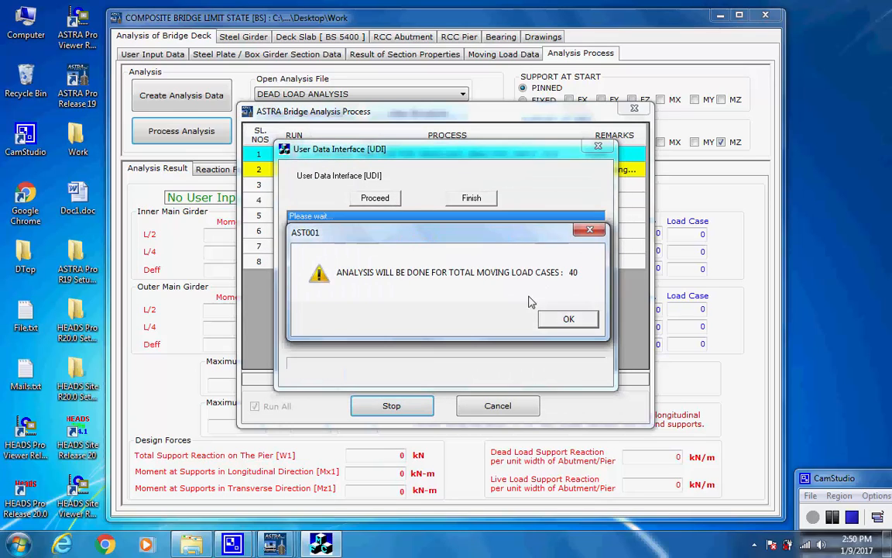
click(559, 318)
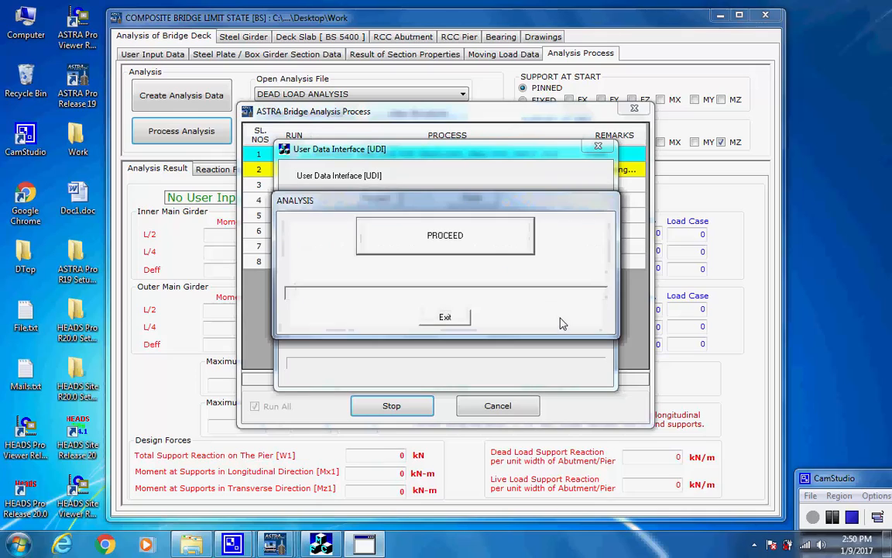
click(484, 245)
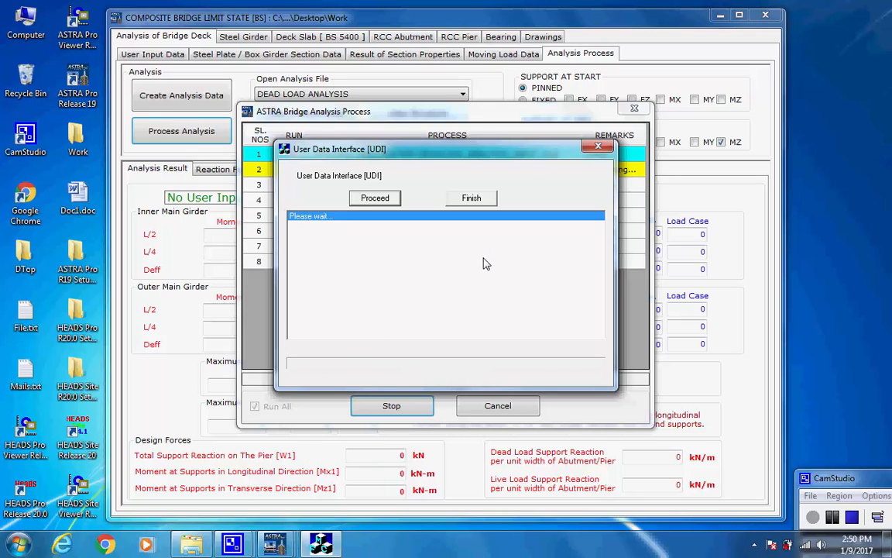
click(574, 327)
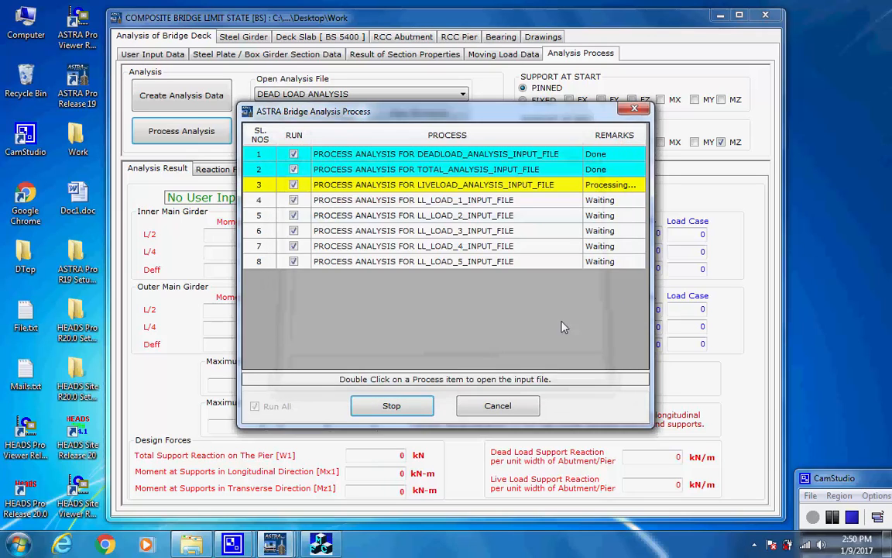
Step: Run the LIVELOAD_ANALYSIS_INPUT_FILE process for its moving load cases through to its report file
click(395, 200)
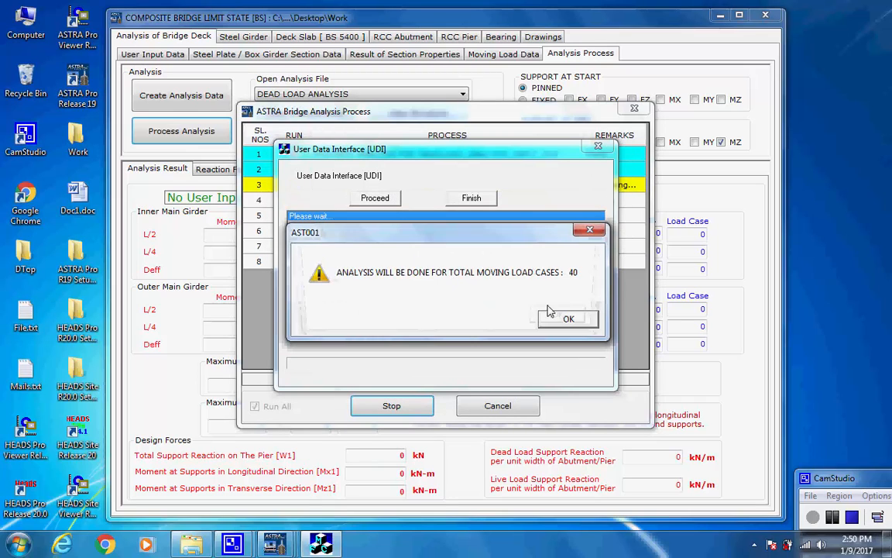
click(563, 318)
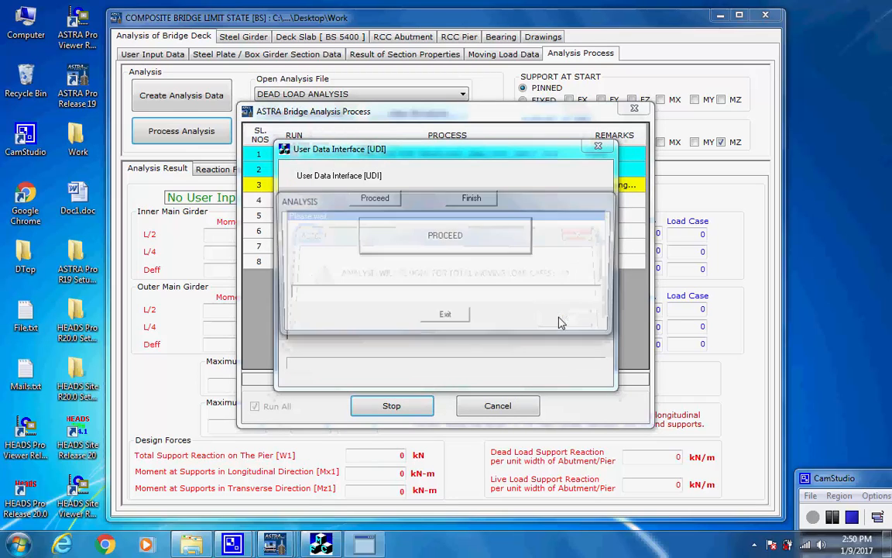
click(487, 250)
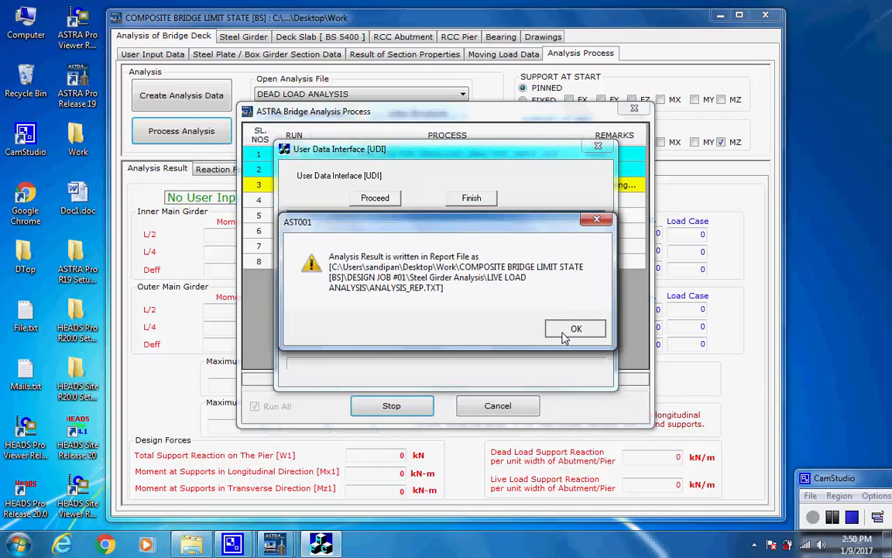
click(564, 333)
Step: Run the LL_LOAD_1 input file analysis through to its report file
click(387, 201)
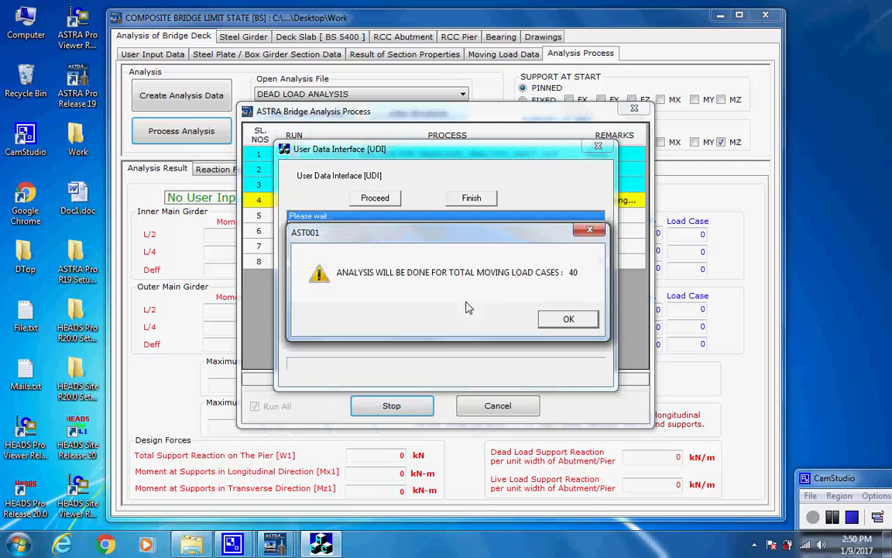
click(565, 323)
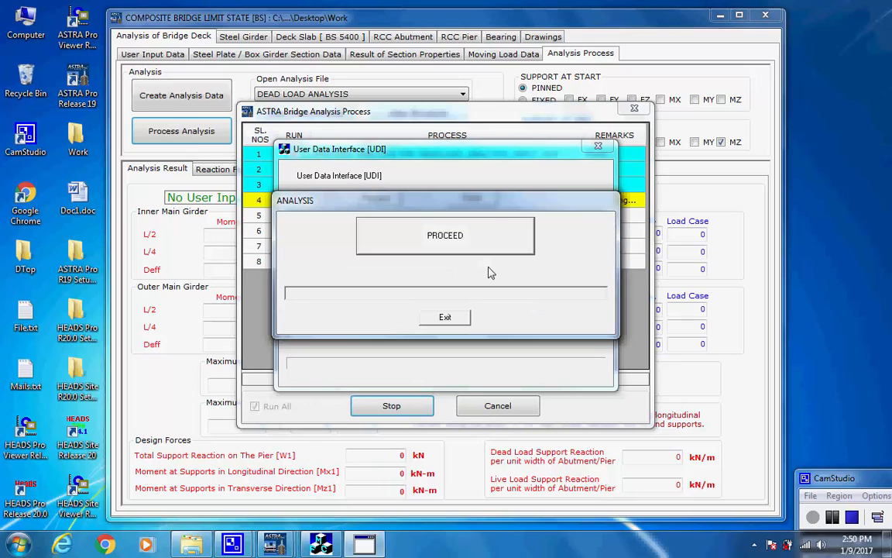
click(476, 246)
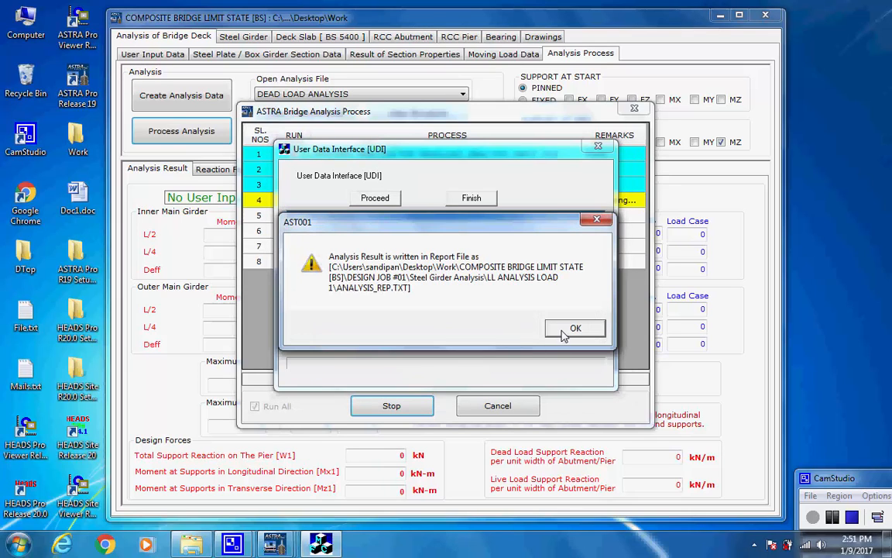
click(565, 334)
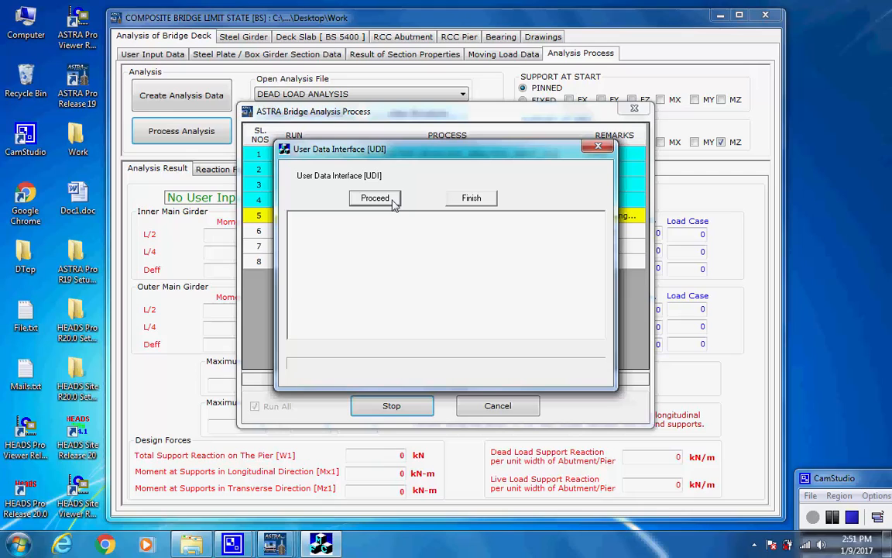
Step: Run the LL_LOAD_2 input file analysis through to its report file
click(393, 201)
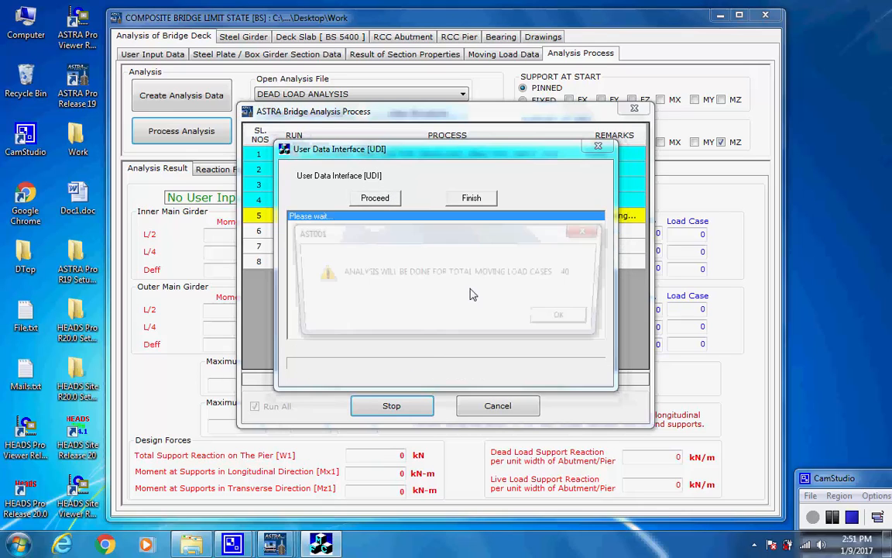
click(568, 318)
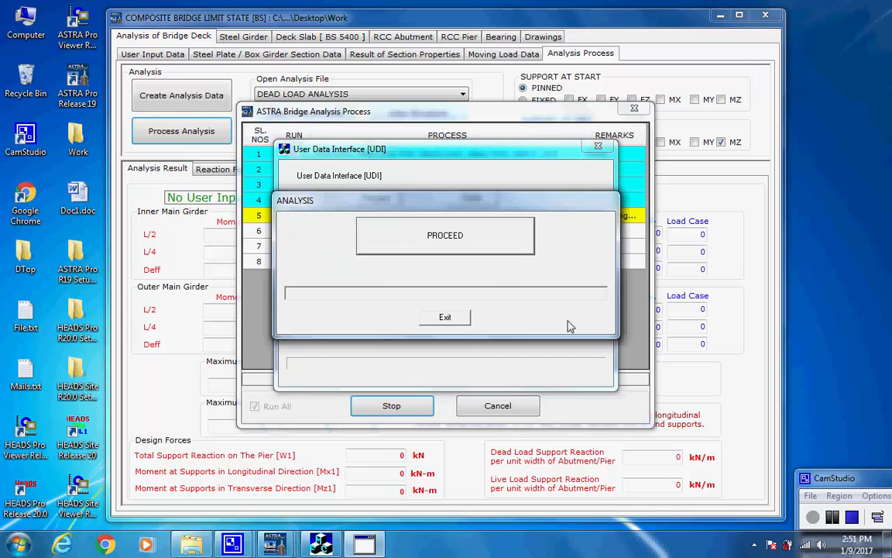
click(478, 251)
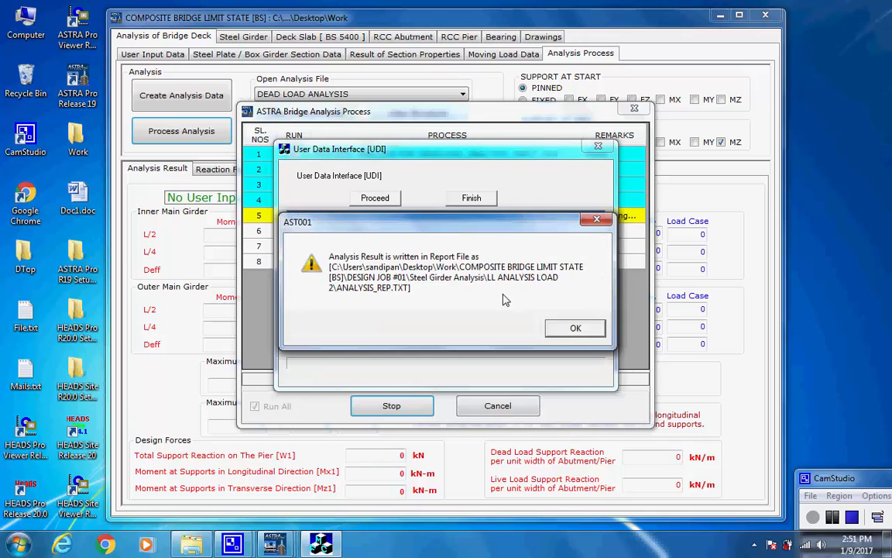
click(566, 332)
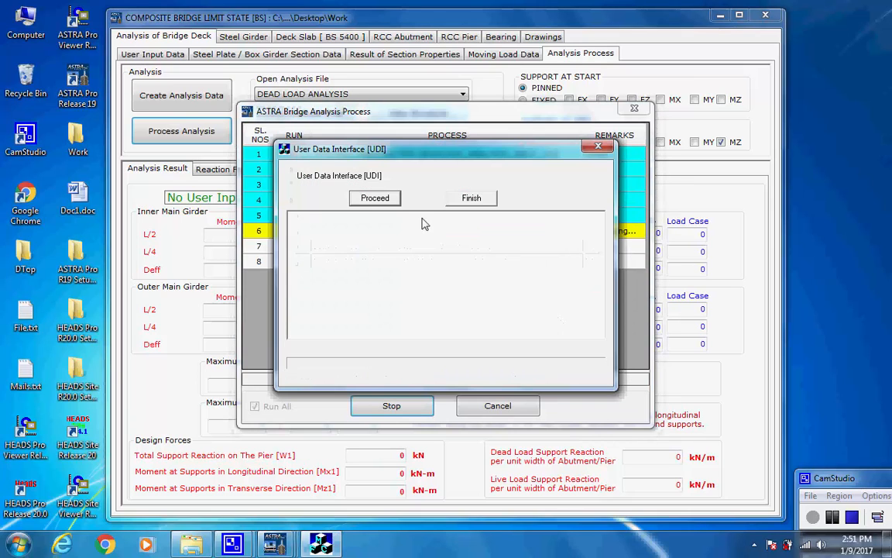
Step: Run the LL_LOAD_3 input file analysis through to its report file
click(380, 200)
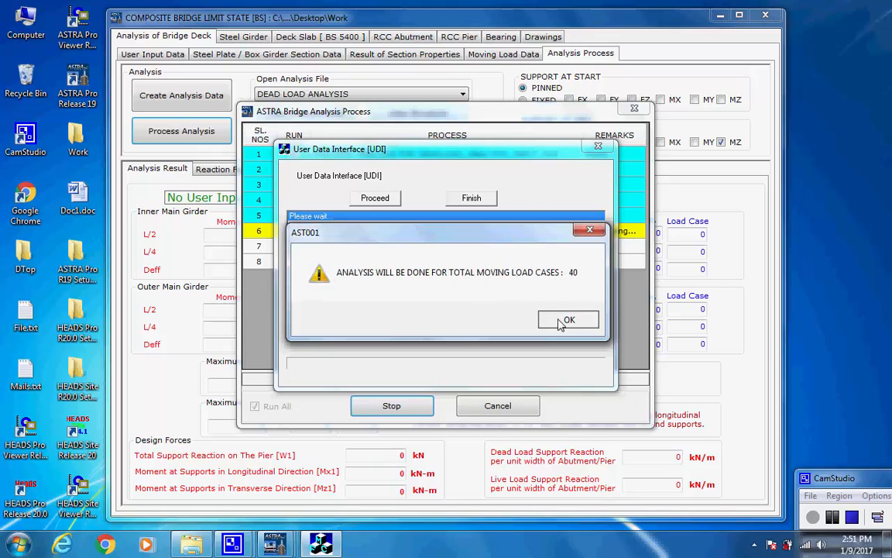
click(565, 321)
click(481, 249)
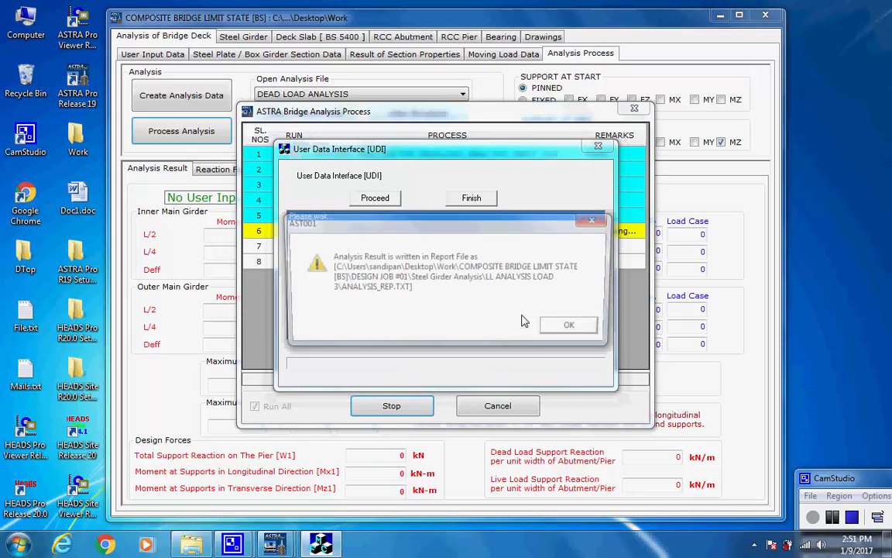
click(567, 329)
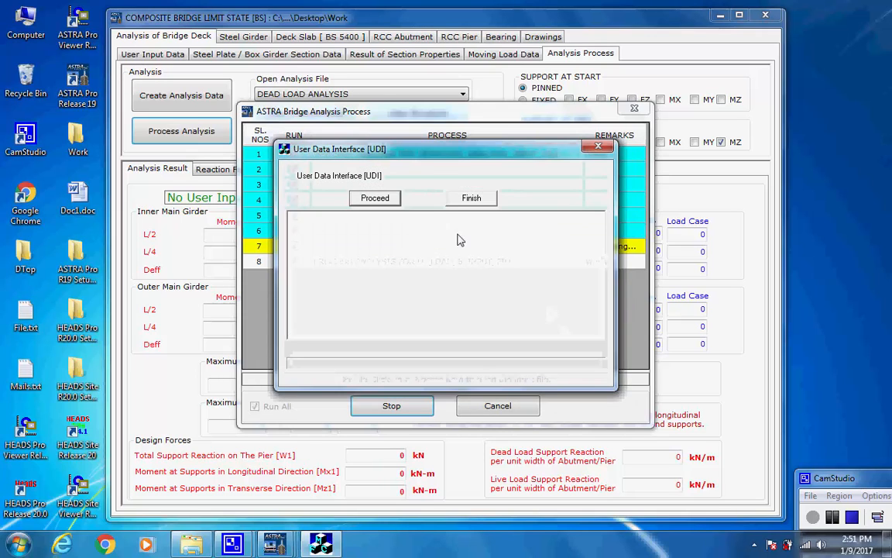
Step: Run the LL_LOAD_4 input file analysis through to its report file
click(388, 197)
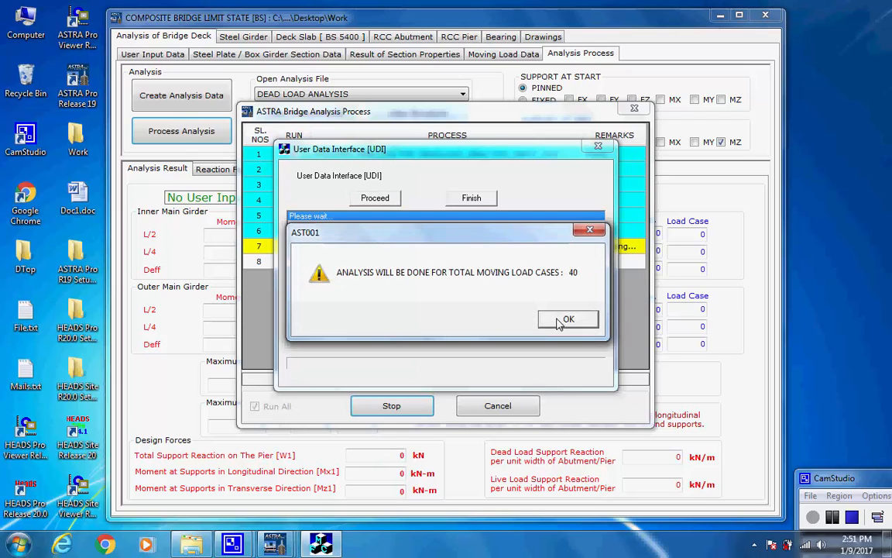
click(561, 322)
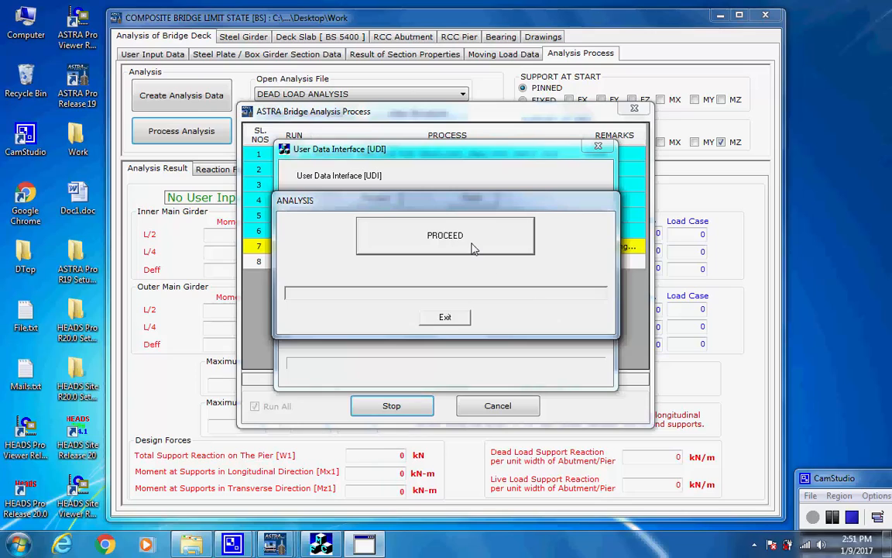
click(474, 247)
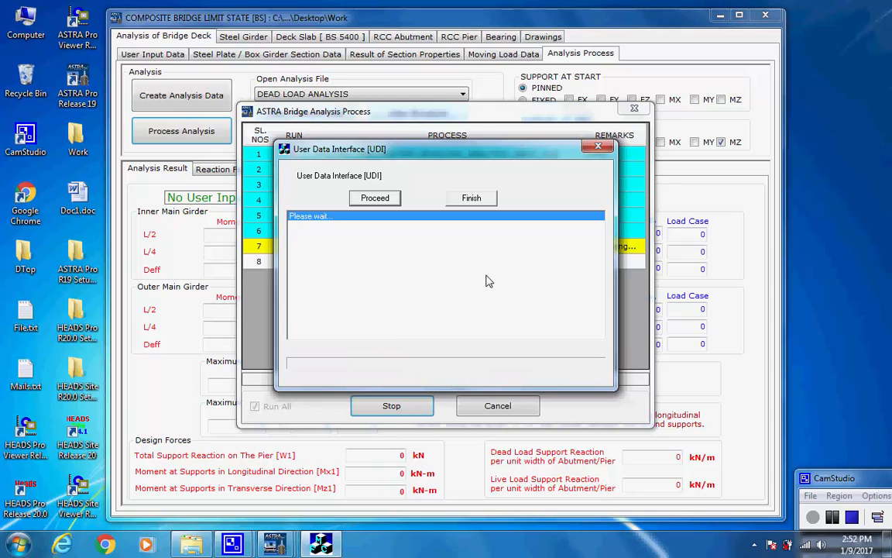
click(572, 326)
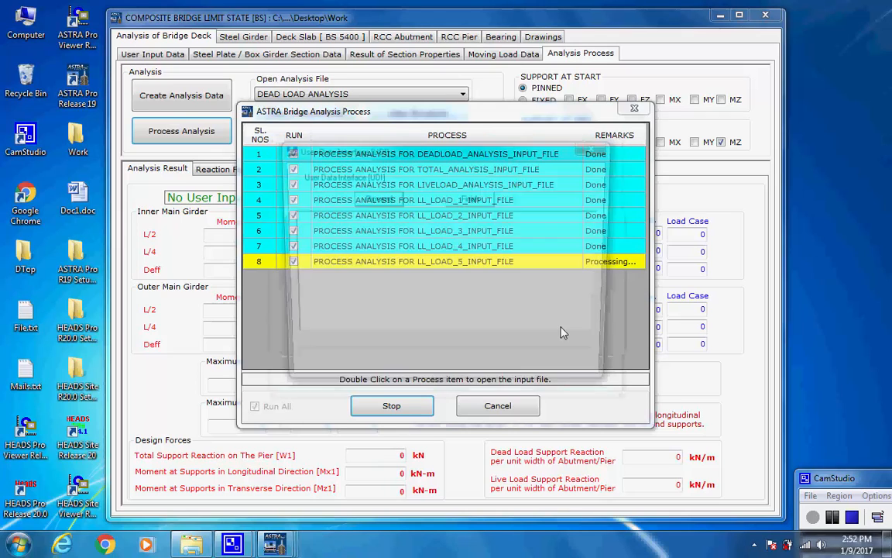
Step: Run the final LL_LOAD_5 input file analysis through to its report file and view the calculated reaction forces
click(388, 199)
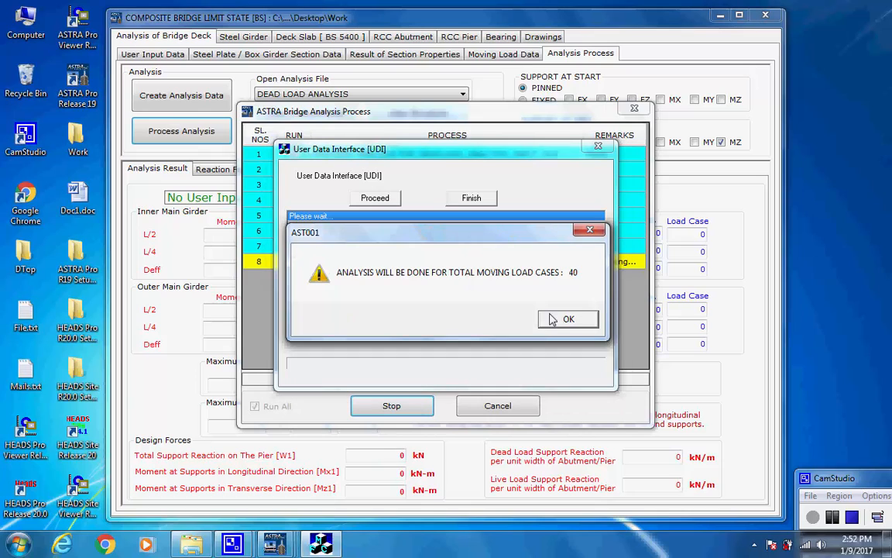
click(566, 321)
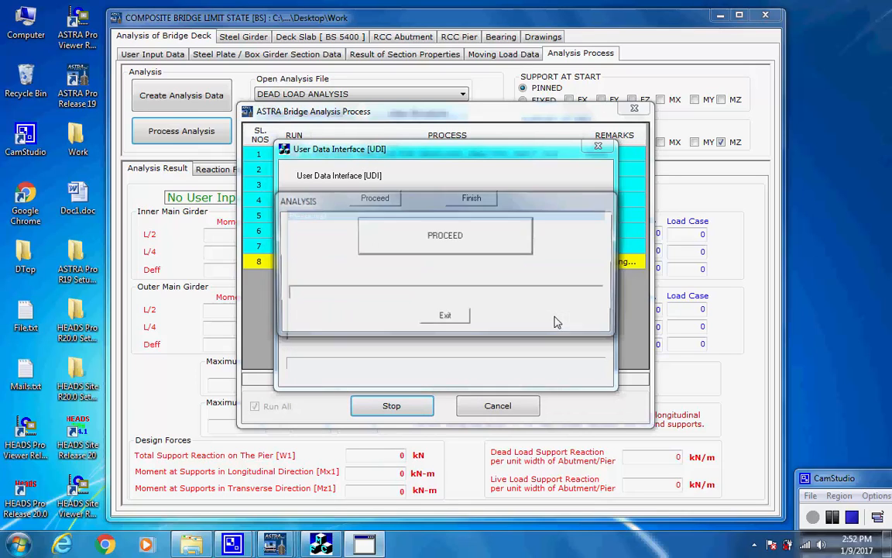
click(488, 246)
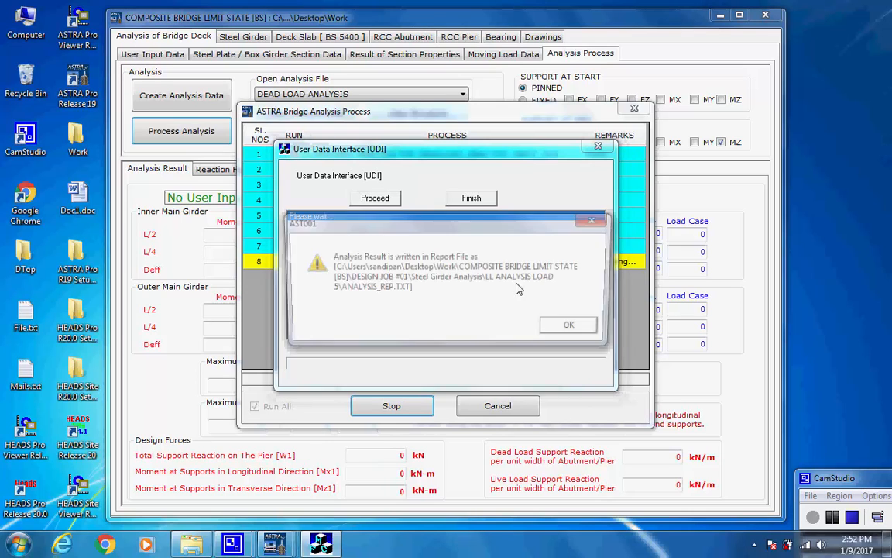
click(573, 331)
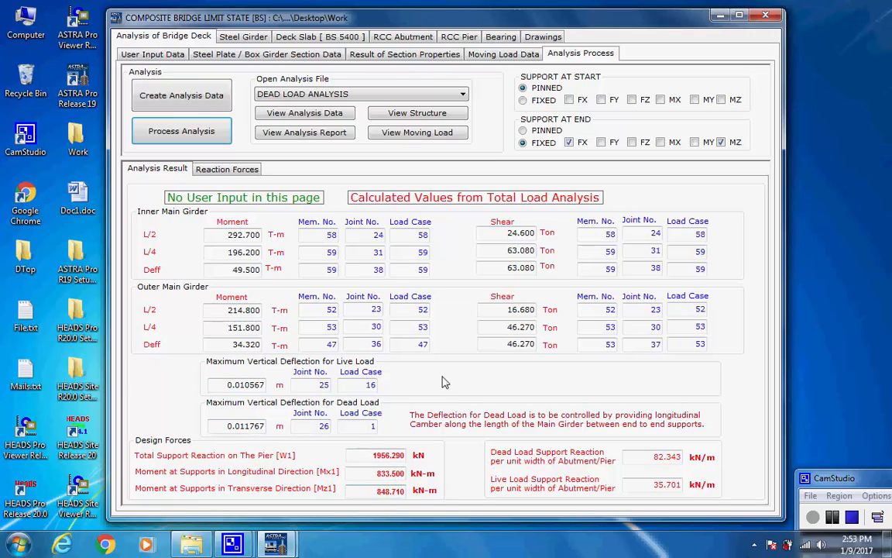
click(220, 171)
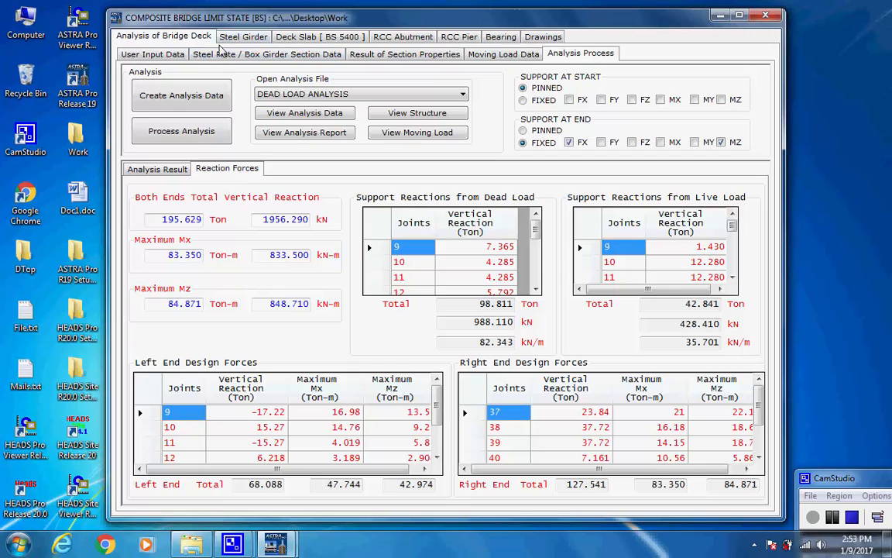
Step: Choose the inner long main girders as the steel girder design option and check the main long girder section data
click(228, 39)
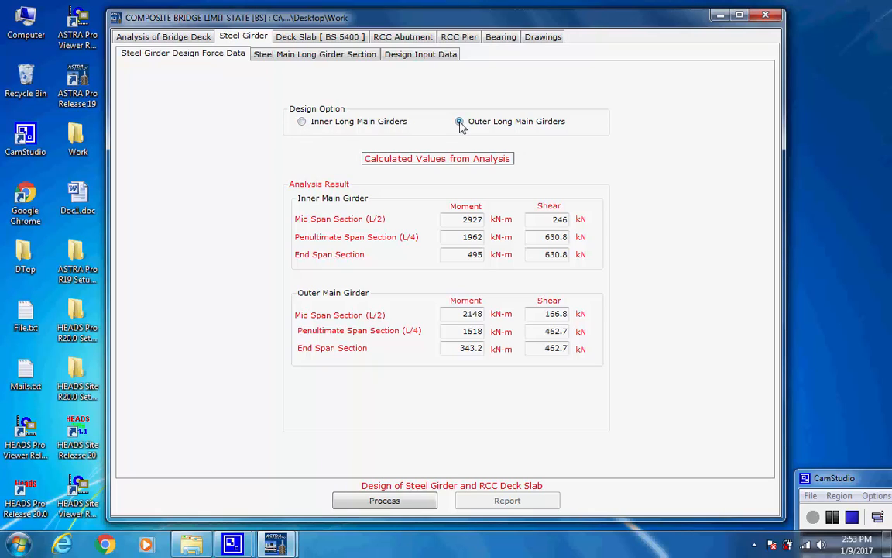
click(303, 122)
click(318, 55)
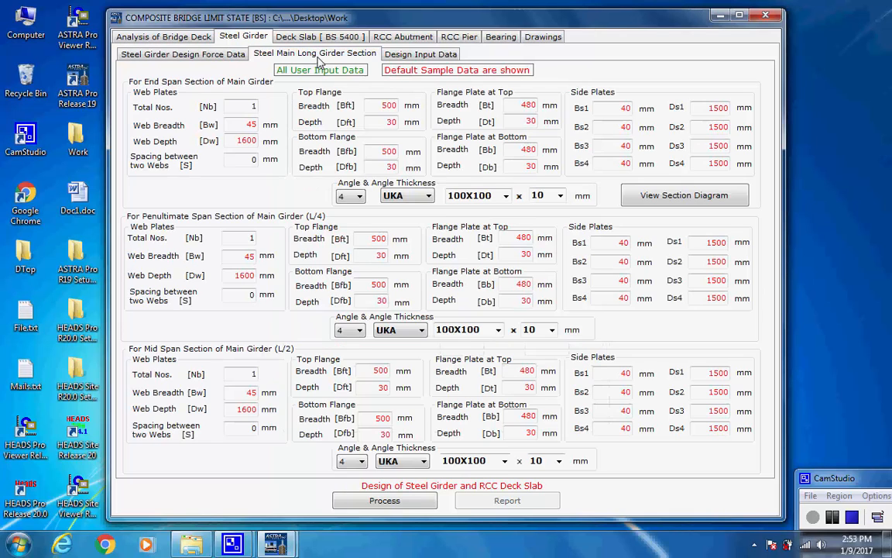
Step: Check the steel girder design input data and process the steel girder and RCC deck slab design with the default values
click(424, 56)
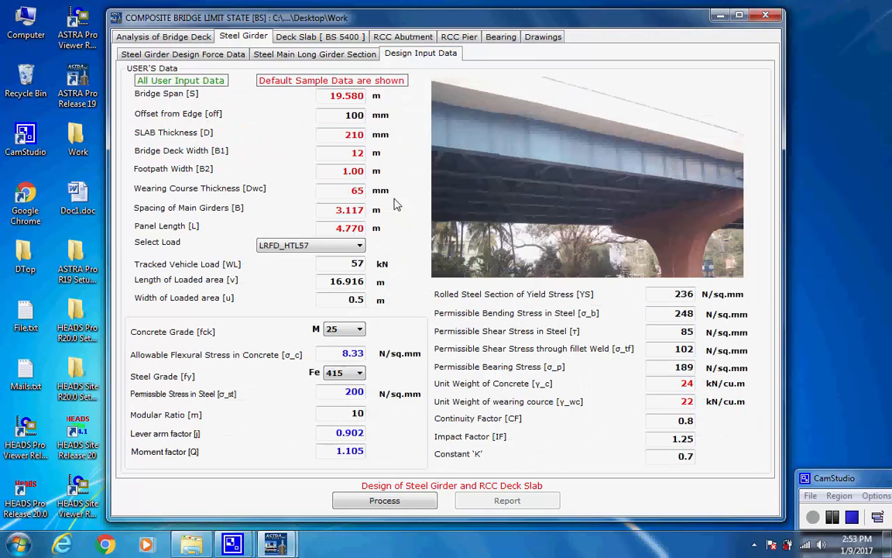
click(382, 502)
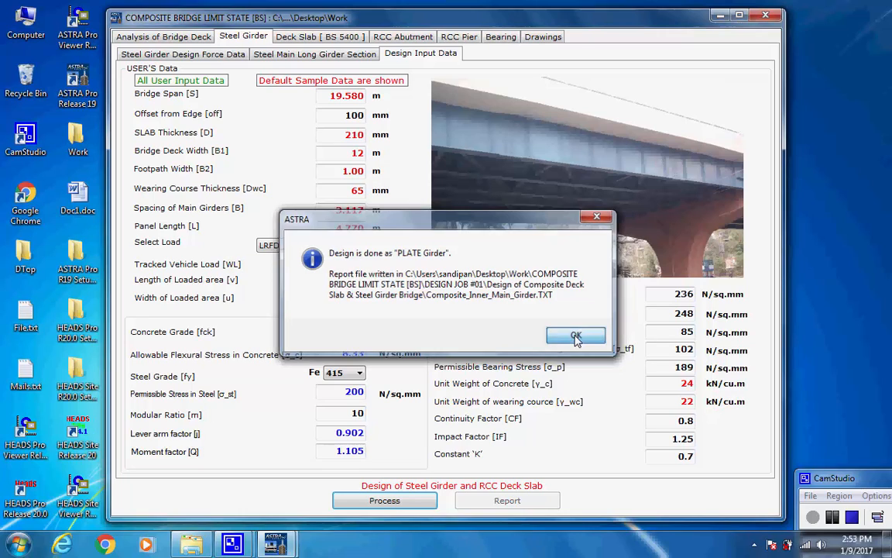
click(577, 337)
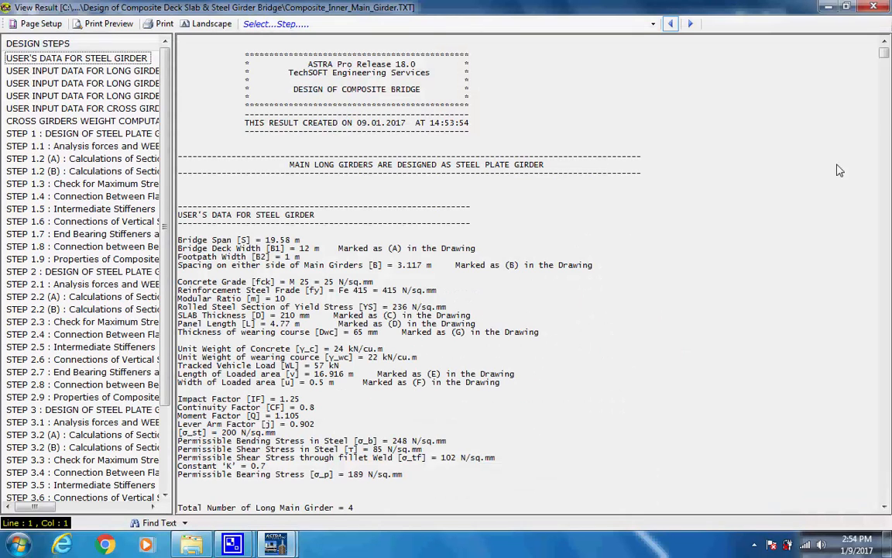
Step: Skim the composite inner main girder design report down to the quarter span calculations and widen its list of design steps
drag(888, 62, 884, 120)
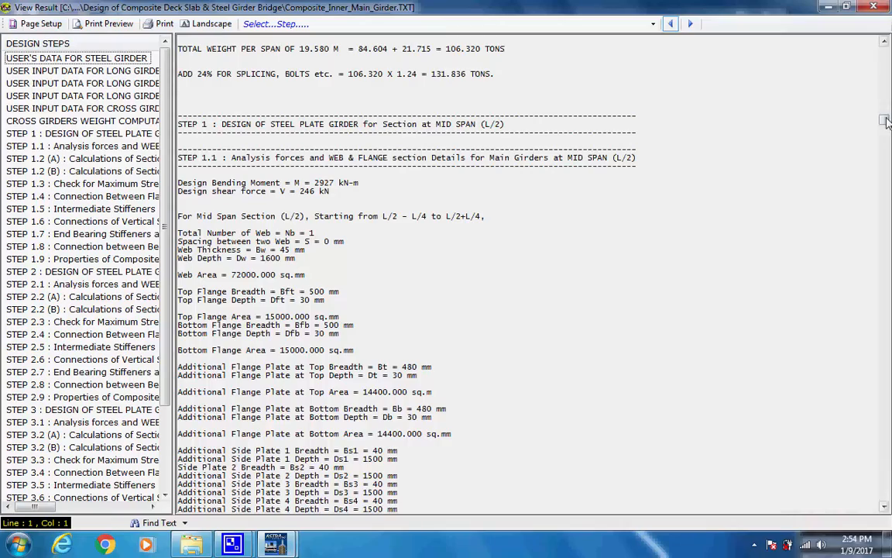
drag(884, 120, 862, 321)
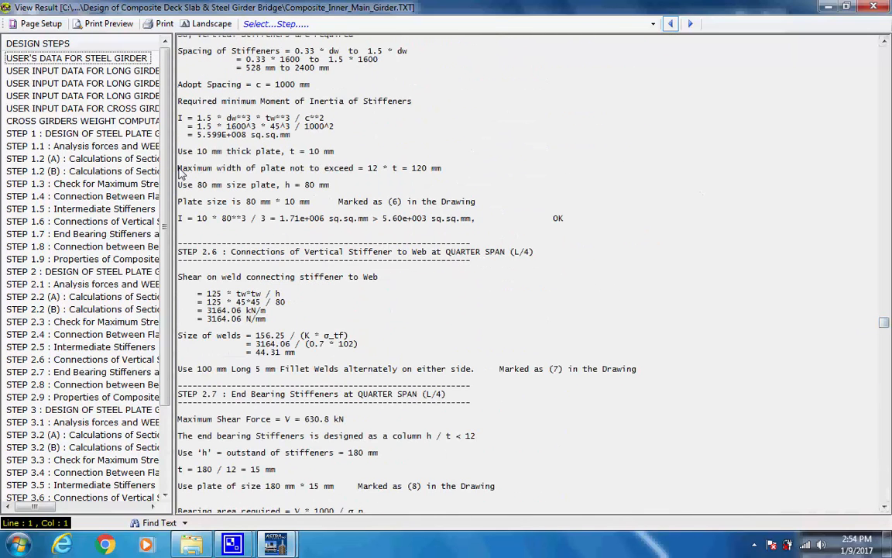
drag(175, 172, 228, 163)
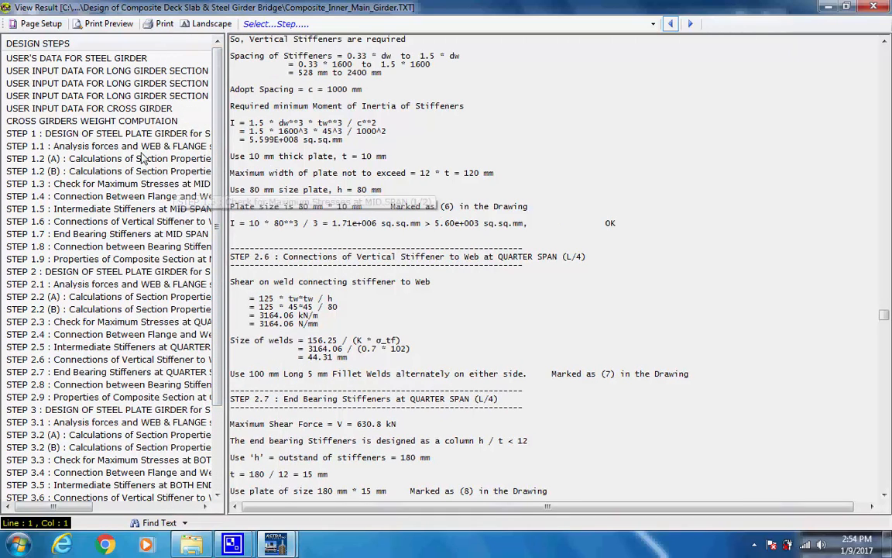
Step: Examine the mid span calculations in the report from STEP 1.5 intermediate stiffeners through STEP 1.9 composite section properties
click(117, 210)
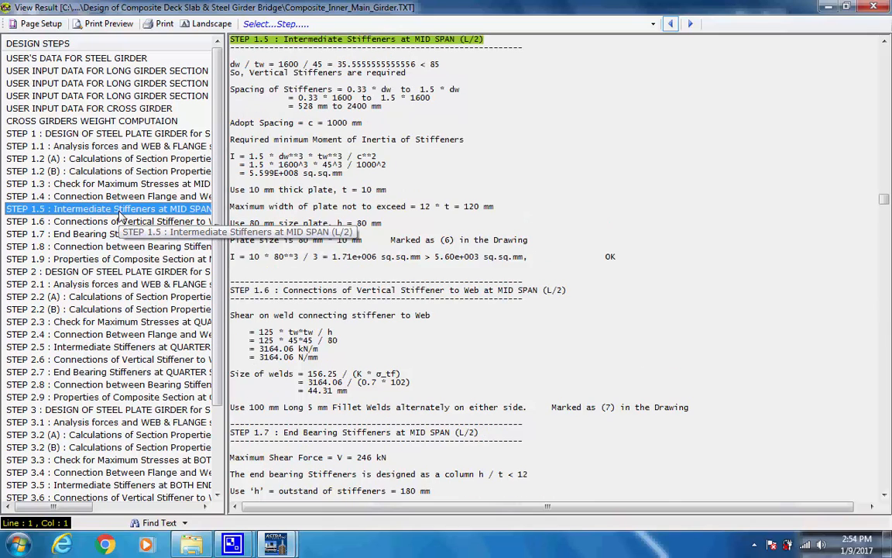
click(121, 222)
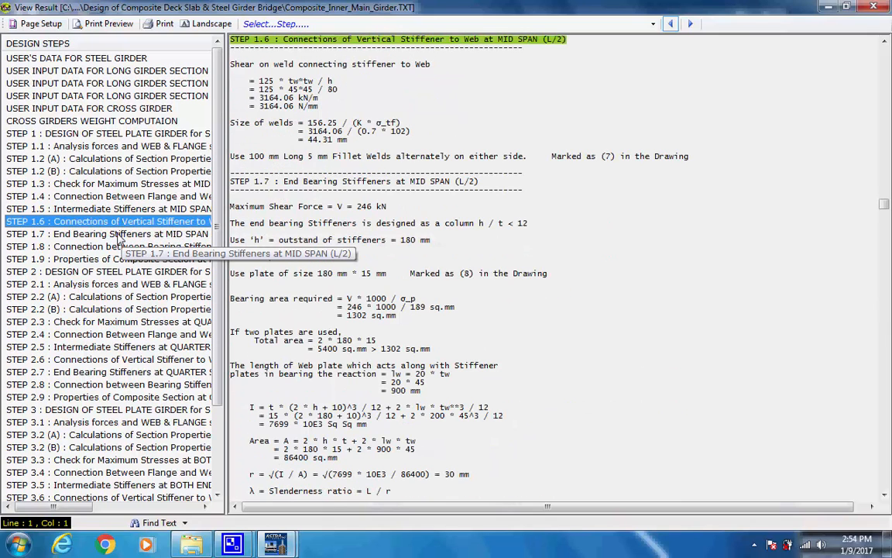
click(118, 234)
click(121, 247)
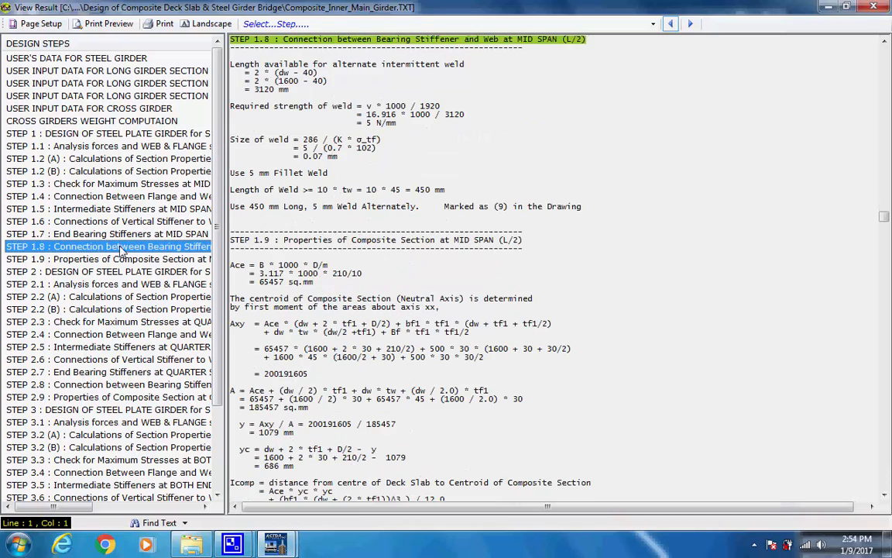
click(125, 260)
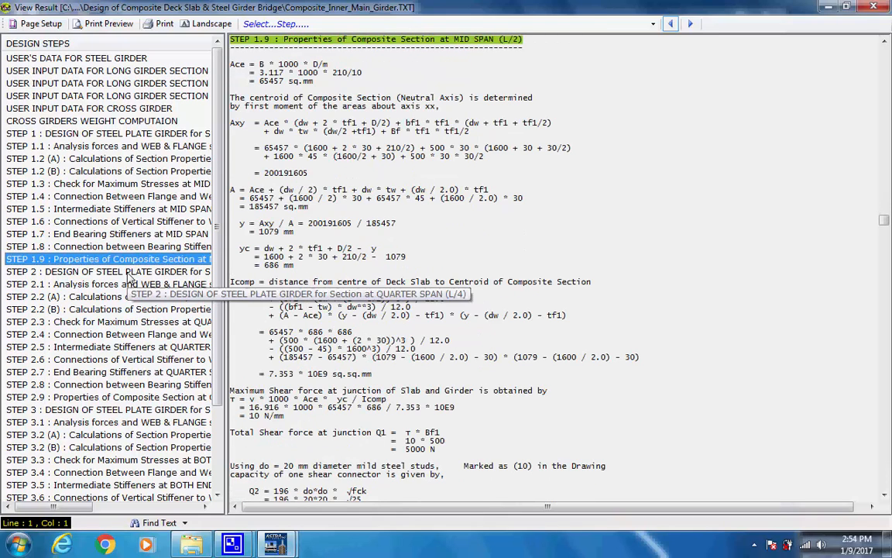
Step: Examine the quarter span (L/4) calculations in the girder report from STEP 2 through STEP 2.9 composite section properties
click(127, 273)
click(130, 285)
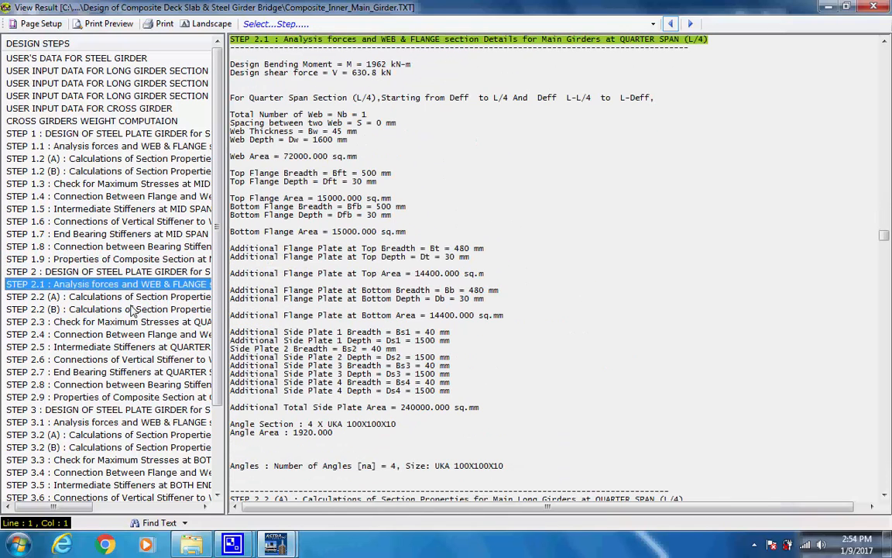
click(132, 299)
click(131, 309)
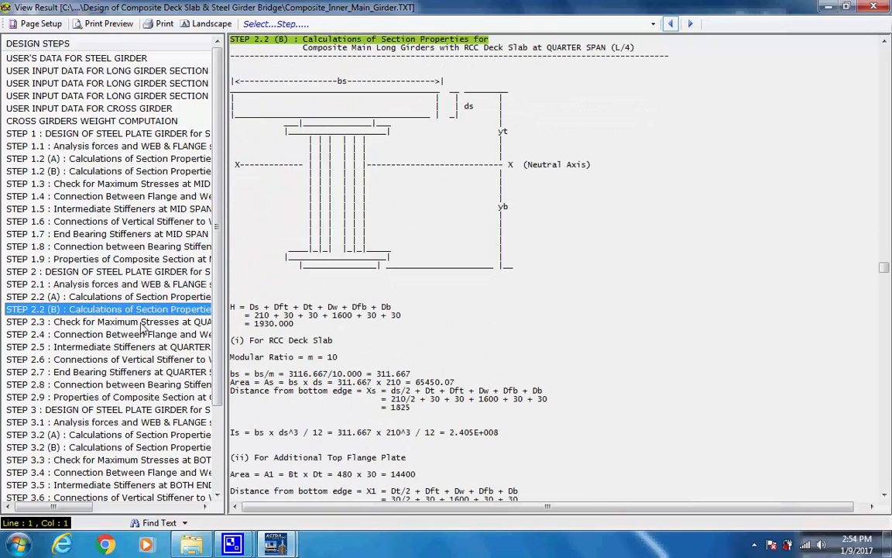
click(142, 323)
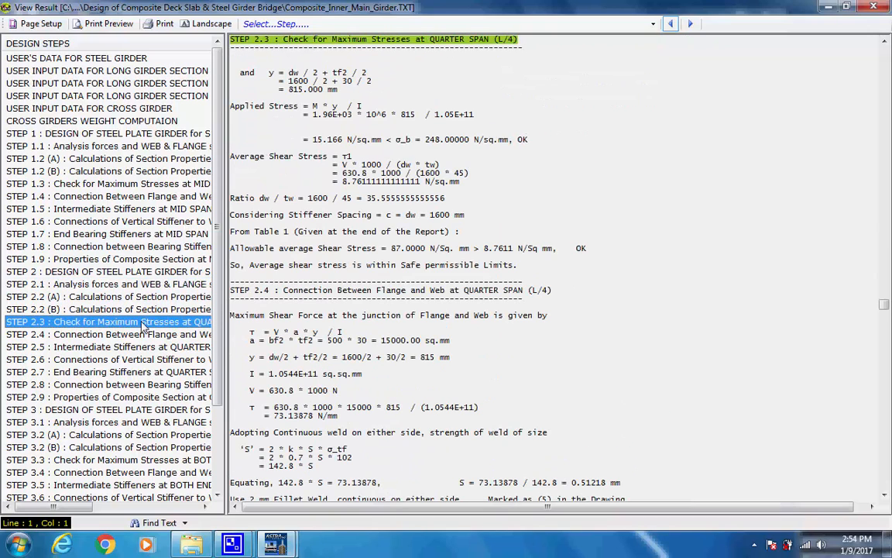
click(140, 334)
click(145, 348)
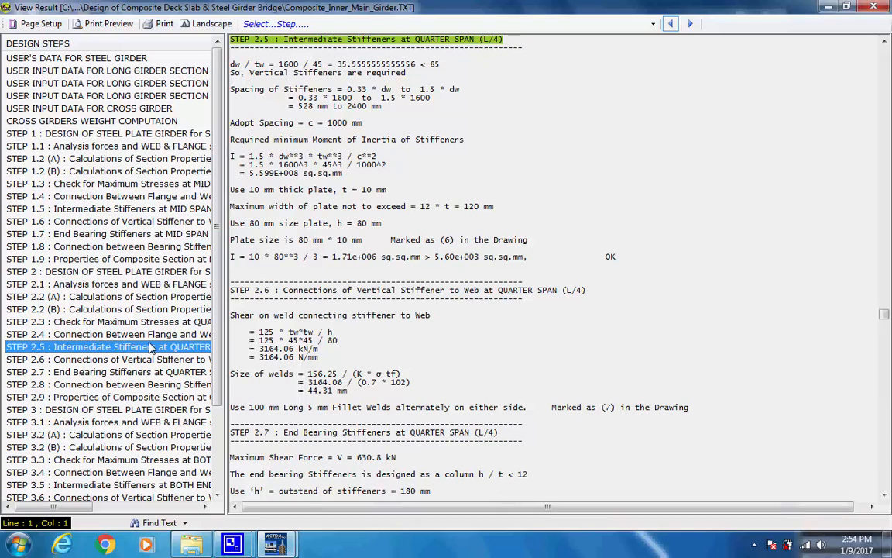
scroll(198, 419, down, 3)
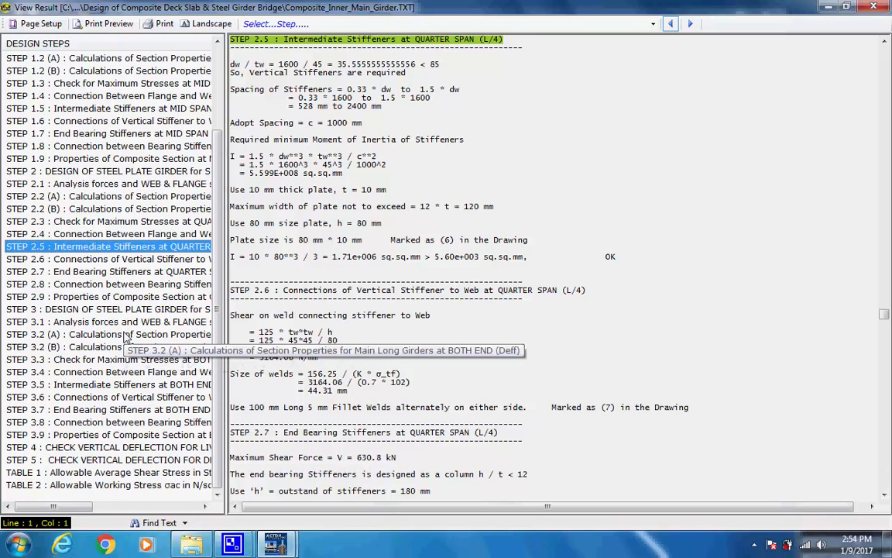
click(69, 261)
click(66, 272)
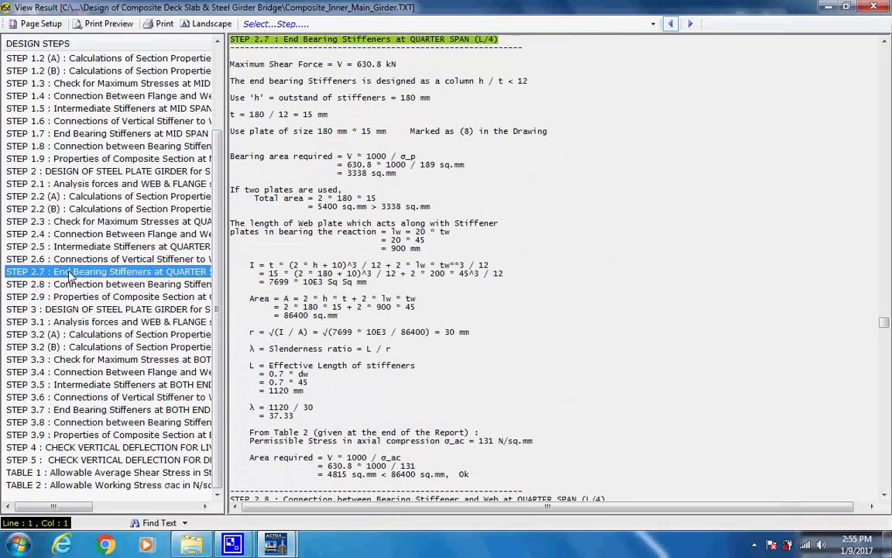
click(74, 285)
click(75, 296)
Step: Examine the both-end (Deff) section calculations in the girder report from STEP 3 through STEP 3.9 composite section properties
click(79, 309)
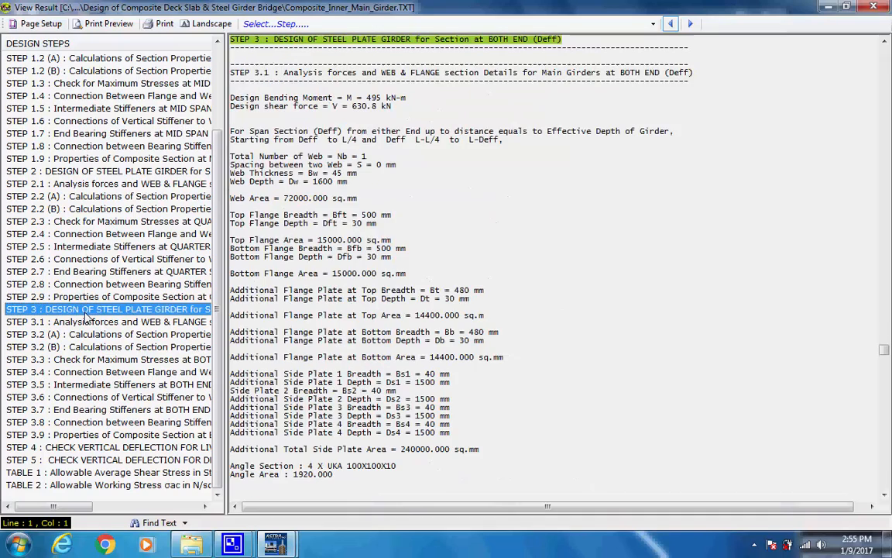
click(84, 321)
click(92, 336)
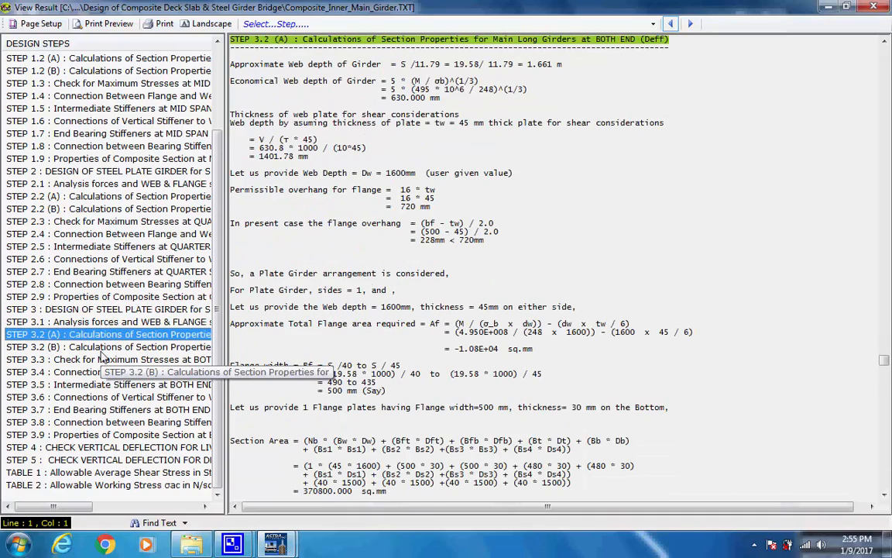
click(95, 346)
click(106, 360)
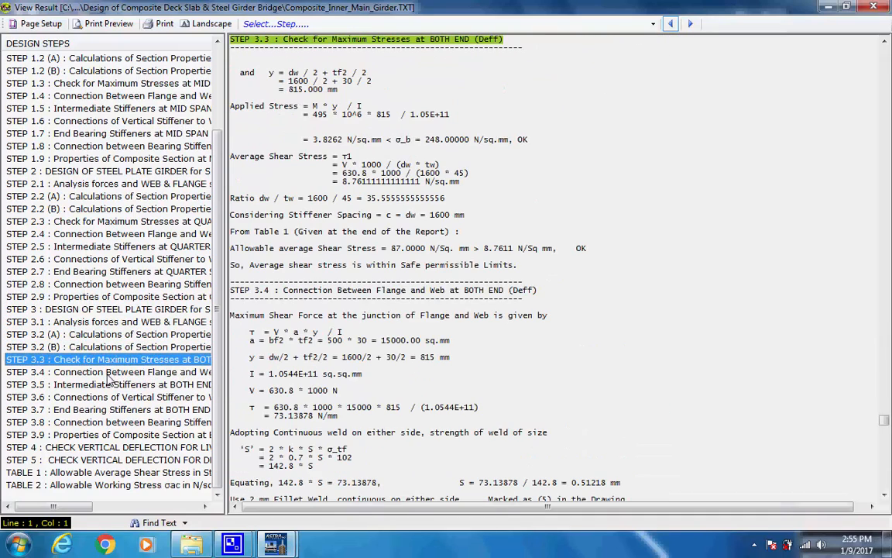
click(110, 373)
click(113, 386)
click(111, 398)
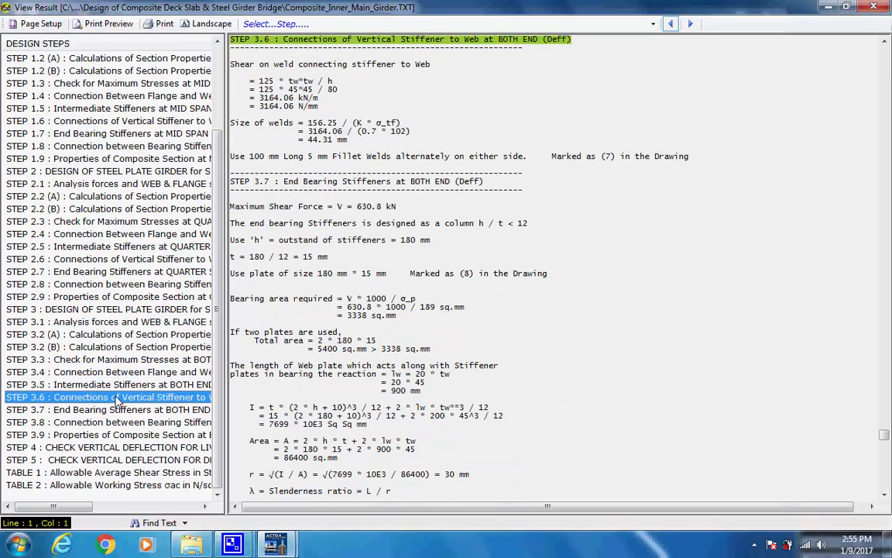
click(122, 411)
click(121, 423)
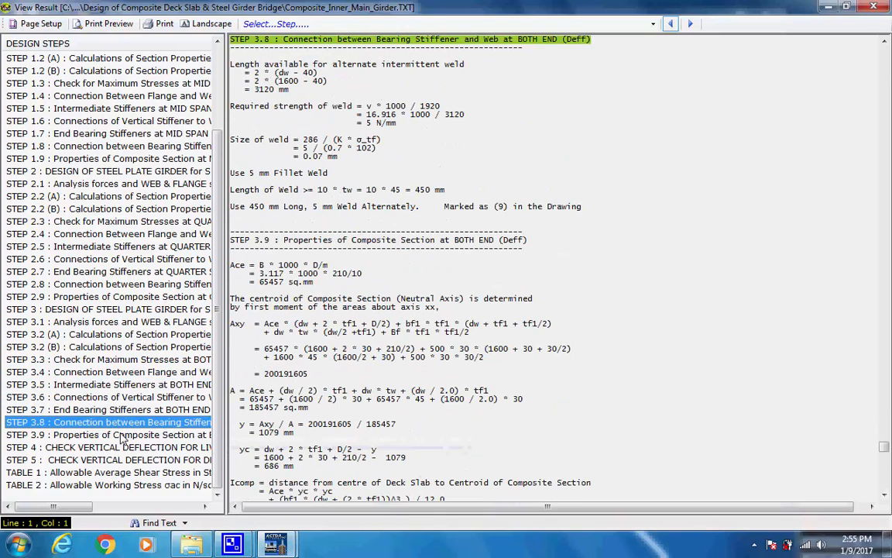
click(122, 436)
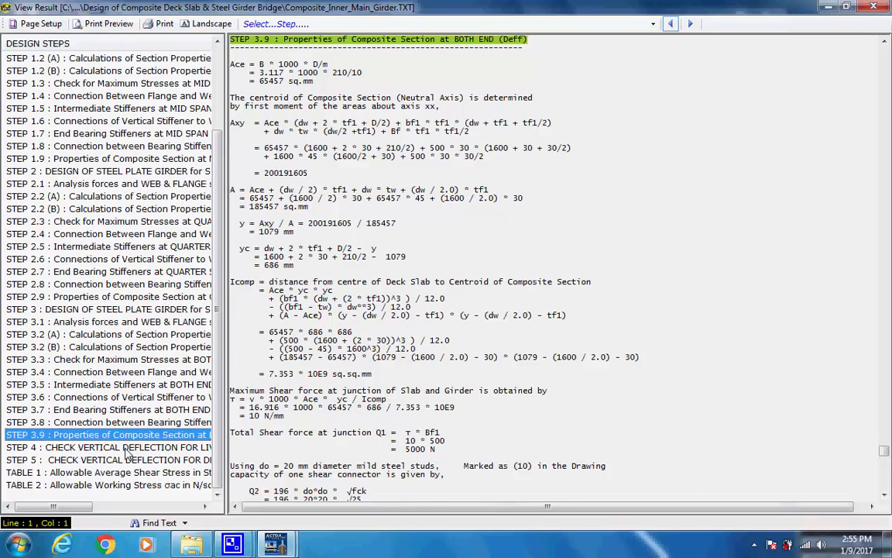
Step: Review the live and dead load deflection checks and the allowable stress tables 1 and 2, and close the girder report
click(127, 448)
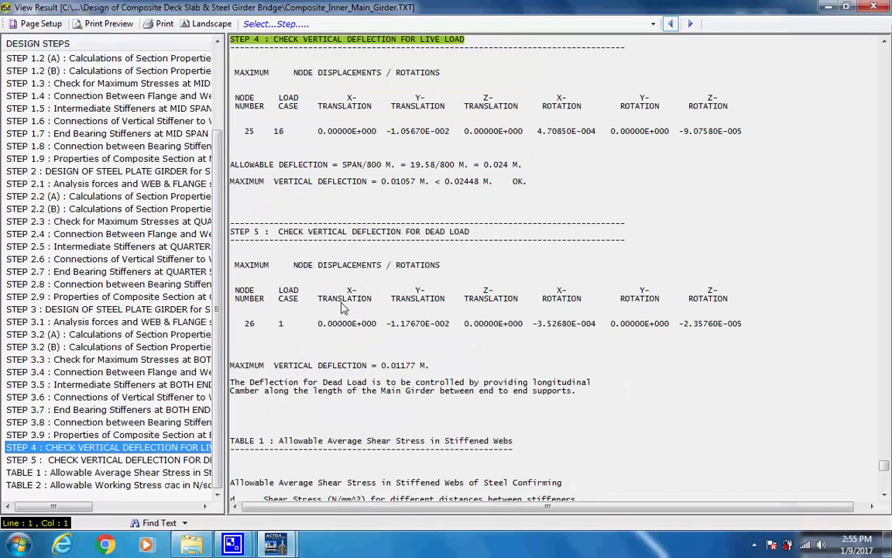
click(157, 462)
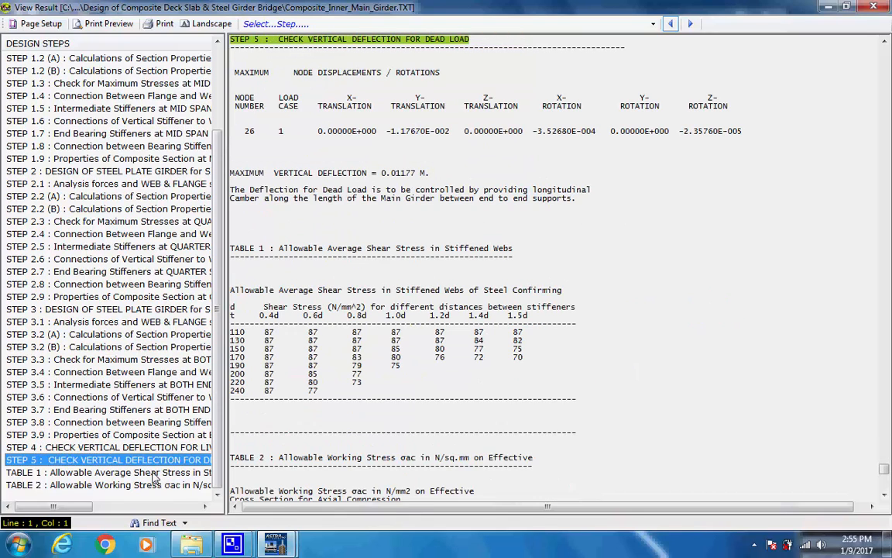
click(153, 473)
click(156, 485)
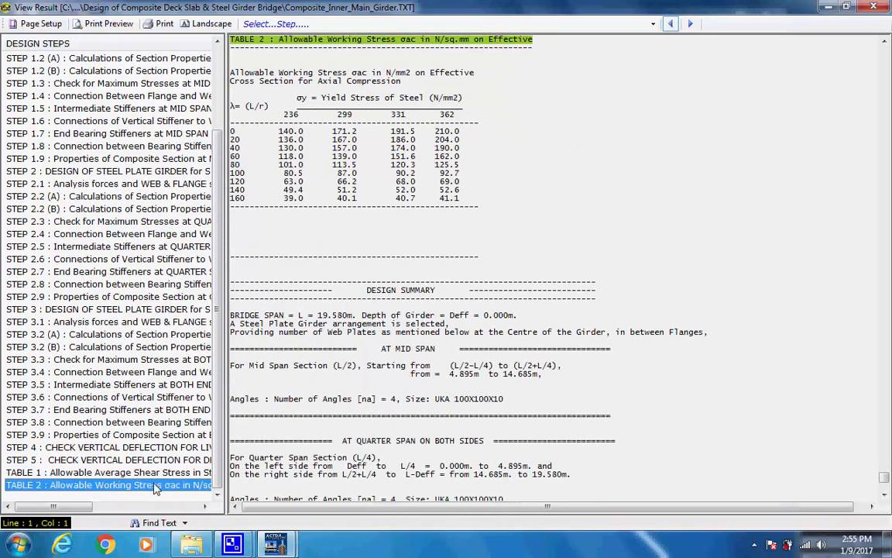
click(876, 8)
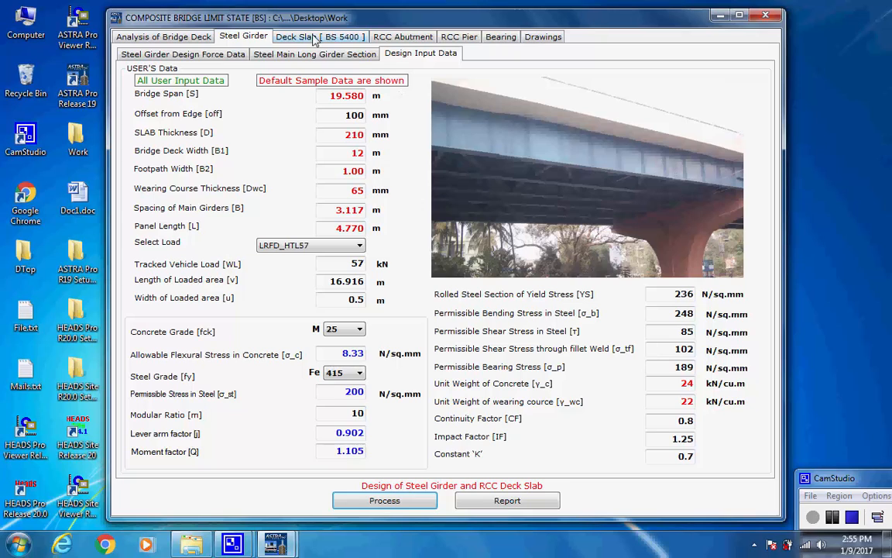
Step: Look over the BS 5400 deck slab input data for analysis and cantilever slab design, ending on the analysis data
click(308, 39)
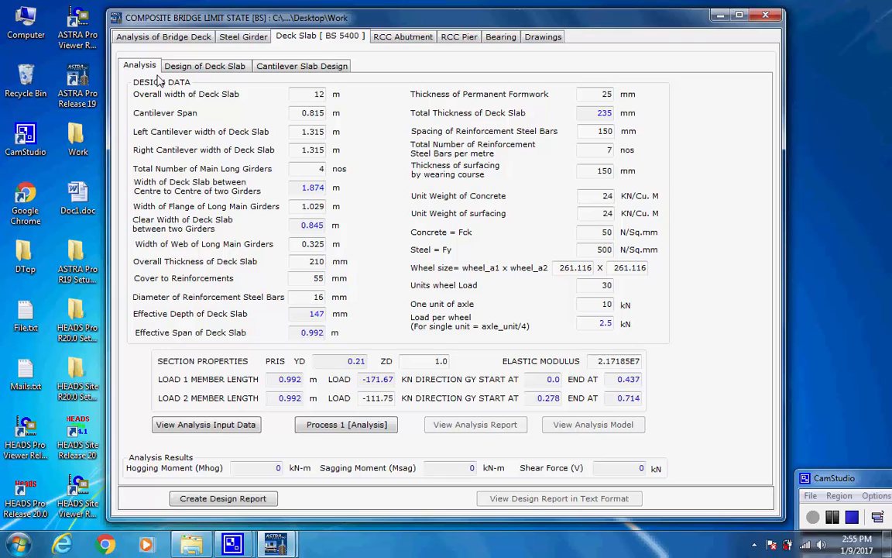
click(197, 69)
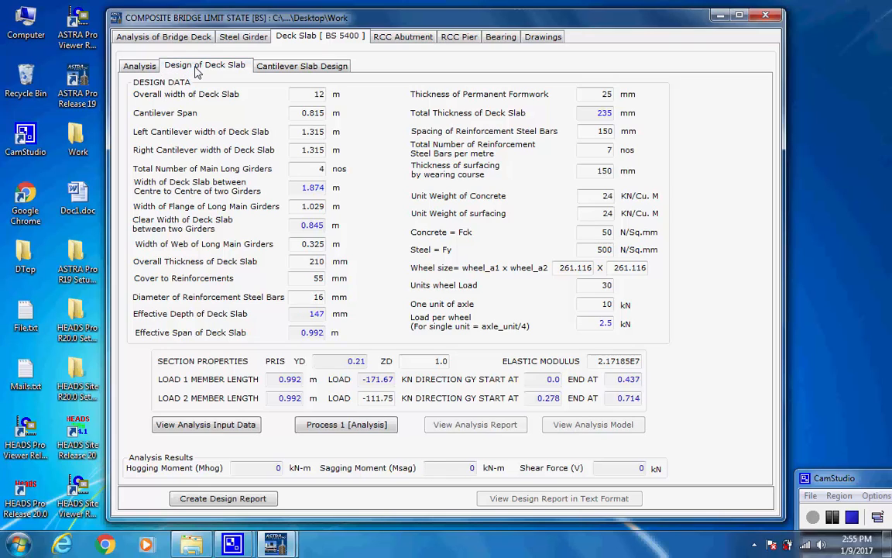
click(284, 69)
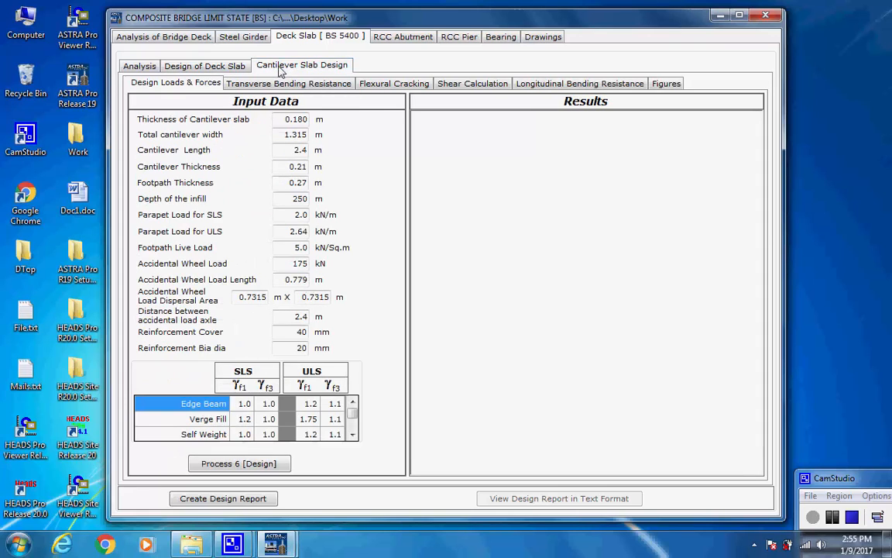
click(150, 68)
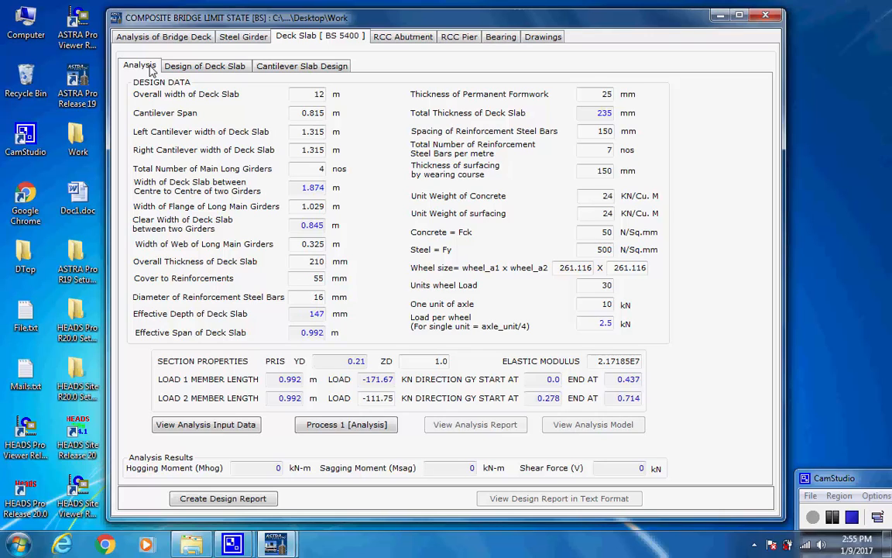
Step: Run the deck slab analysis with the default design data, proceeding through the processing messages until the analysis report is written
click(341, 428)
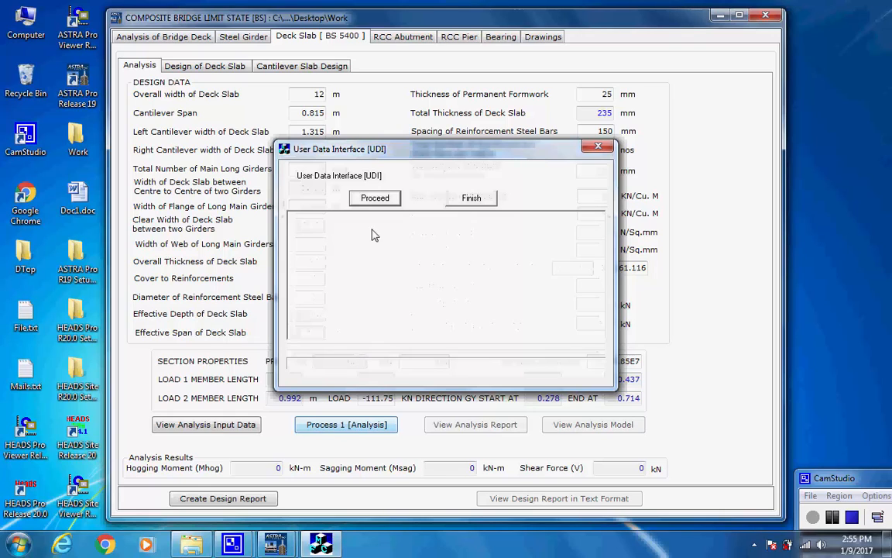
click(374, 199)
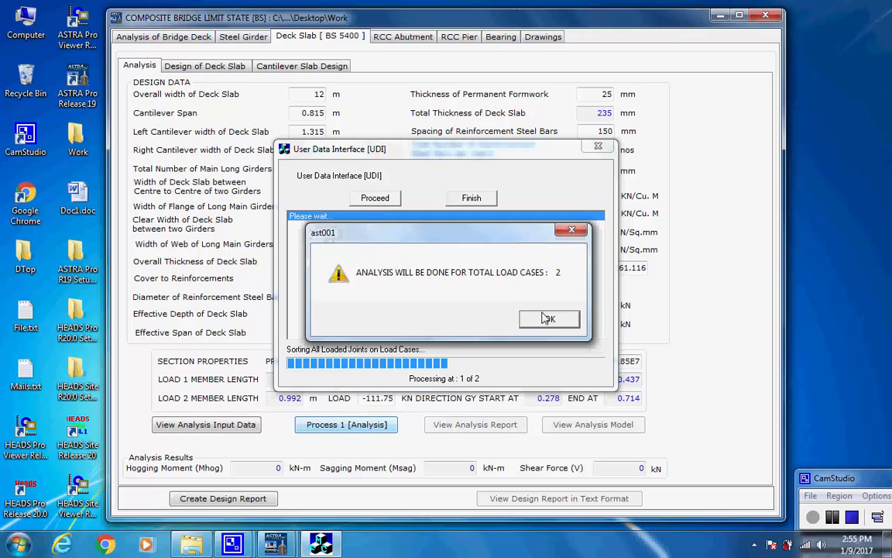
click(548, 318)
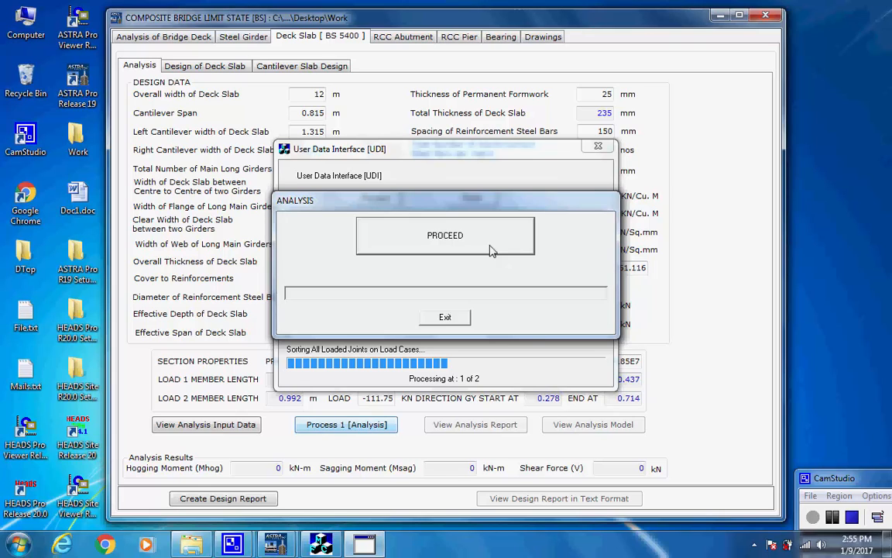
click(484, 244)
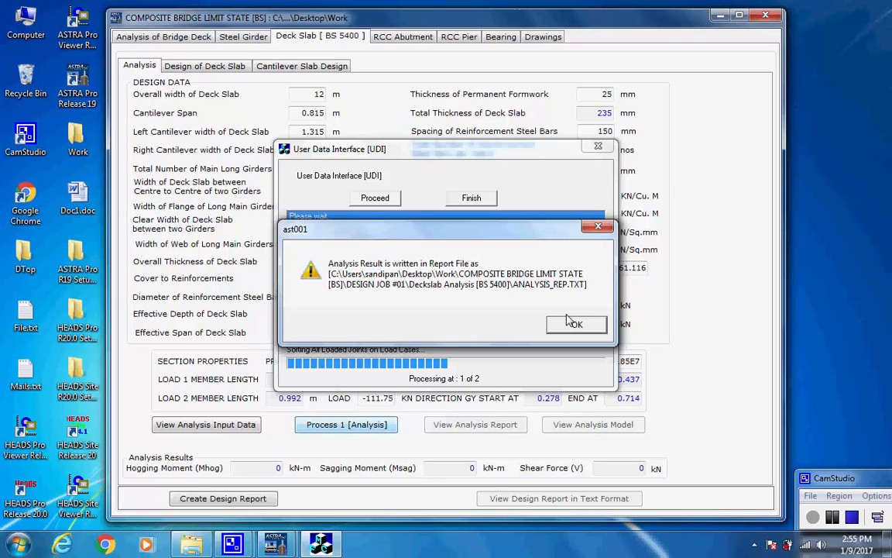
click(574, 324)
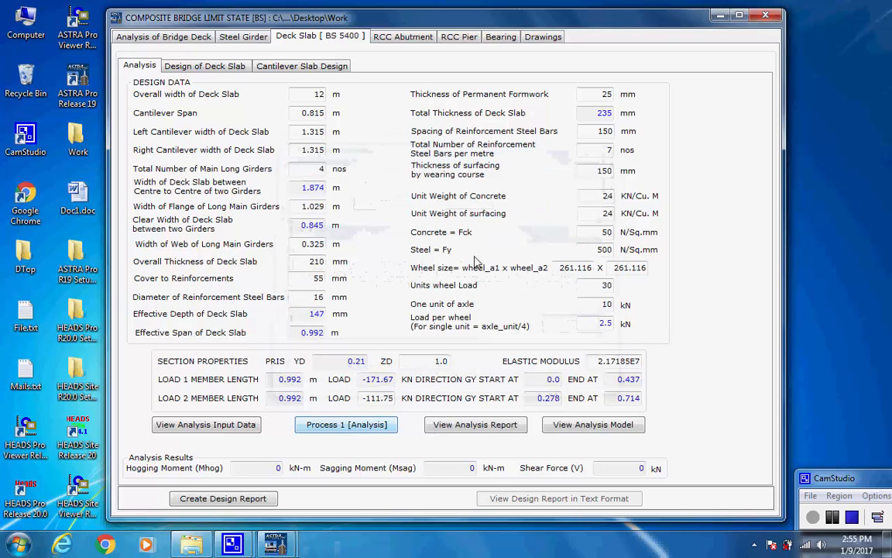
Step: Process the deck slab design loads and forces with the default load factors and skim the results down to the live load step
click(238, 68)
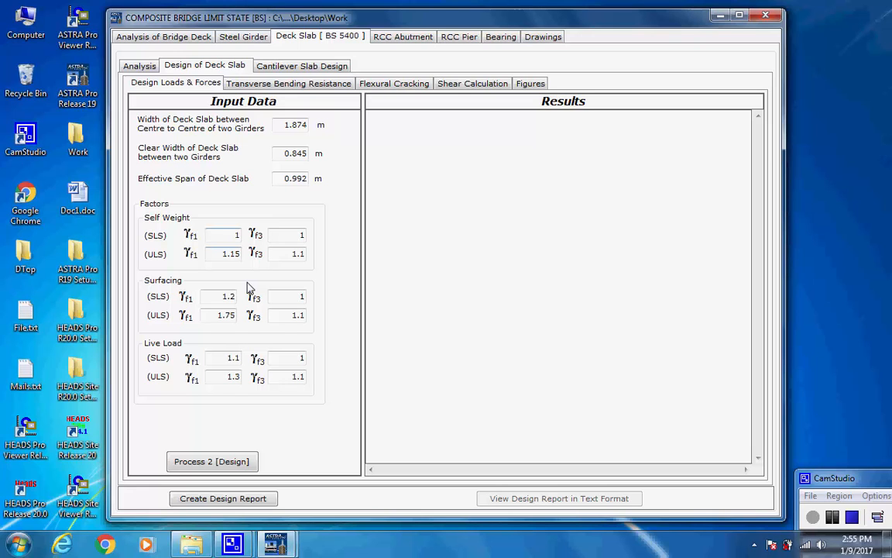
click(212, 462)
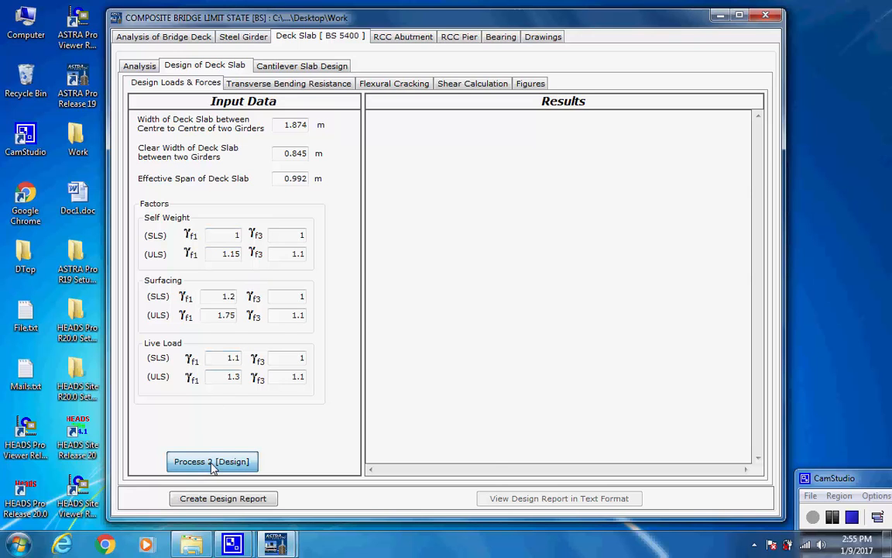
click(426, 290)
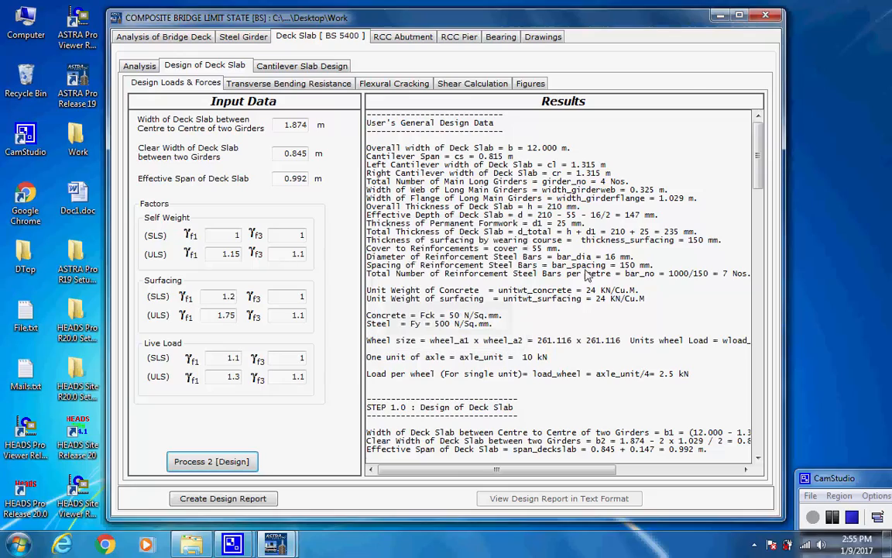
drag(758, 139, 763, 244)
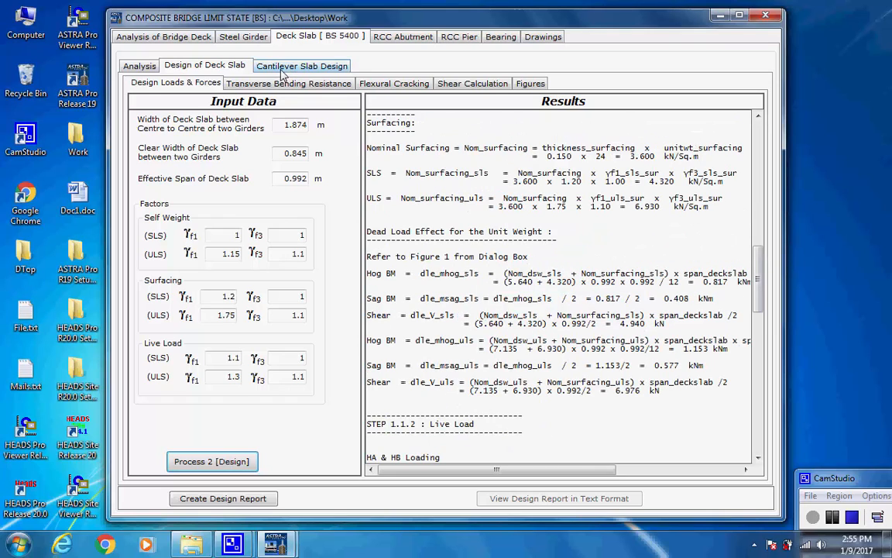
Step: Process the deck slab's transverse bending resistance check with the default section and reinforcement data
click(285, 84)
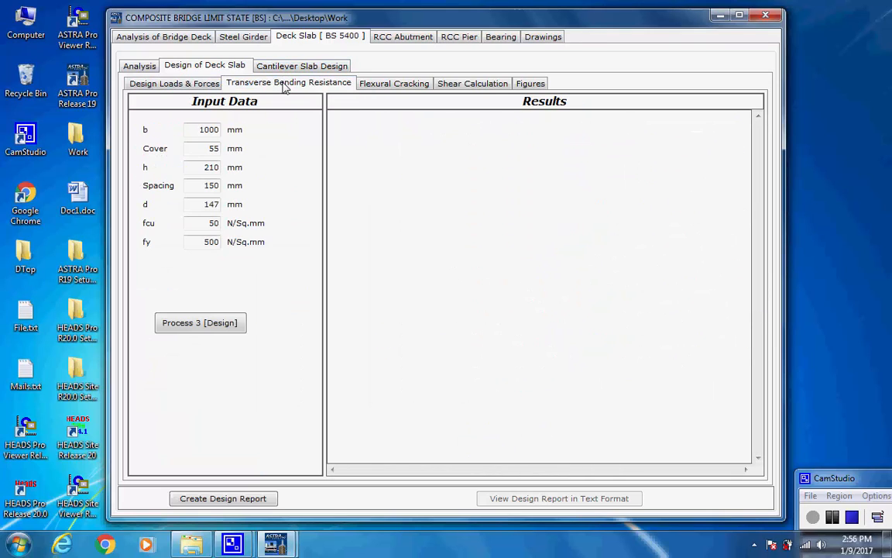
click(200, 324)
click(430, 291)
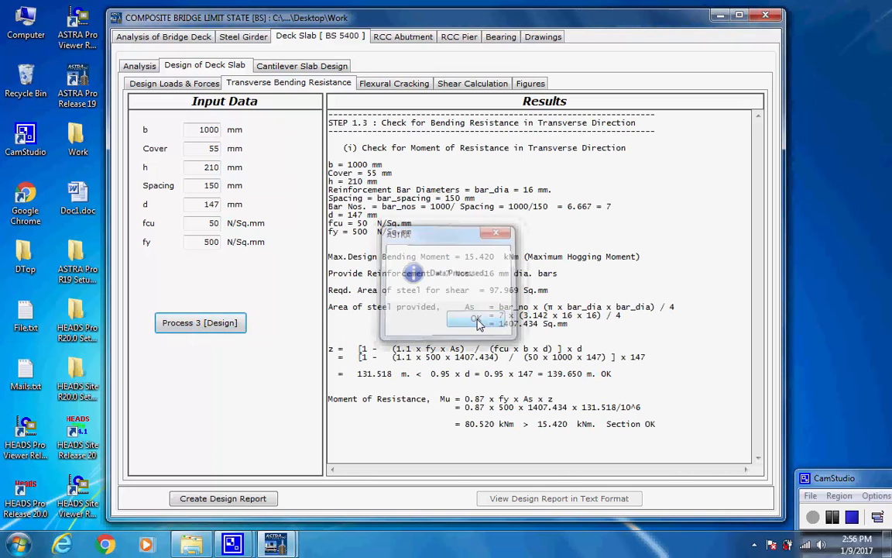
Step: Process the deck slab's flexural cracking check with the default data and look over its results
click(403, 84)
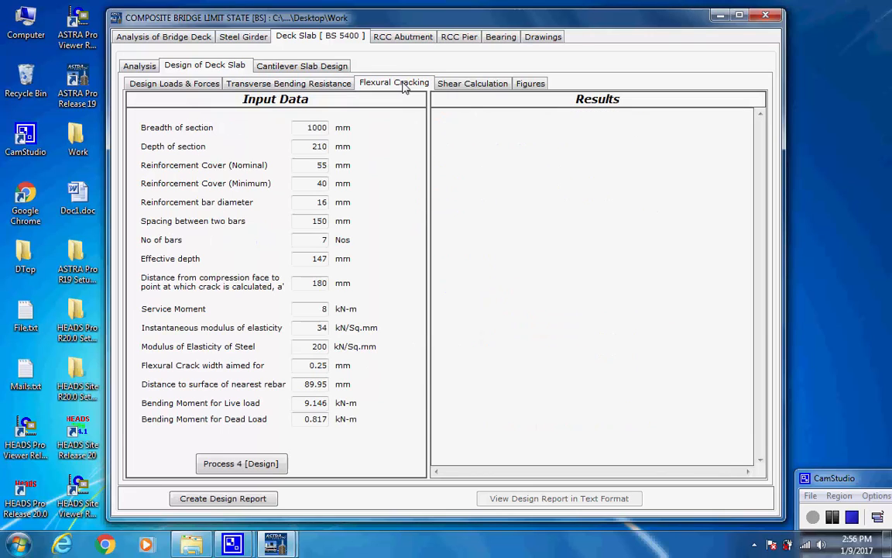
click(240, 464)
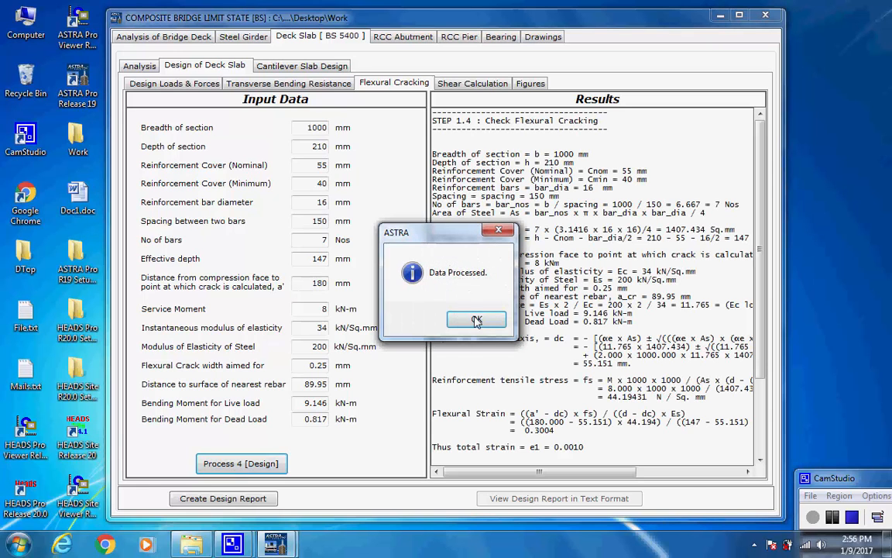
click(476, 320)
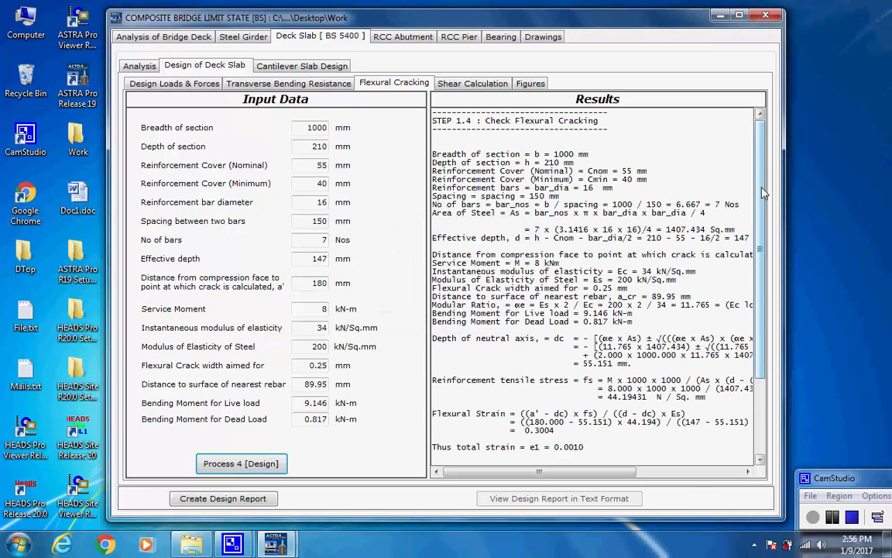
drag(763, 193, 755, 167)
Step: Process the deck slab's shear calculation with the default data and view the deck slab load figures
click(465, 87)
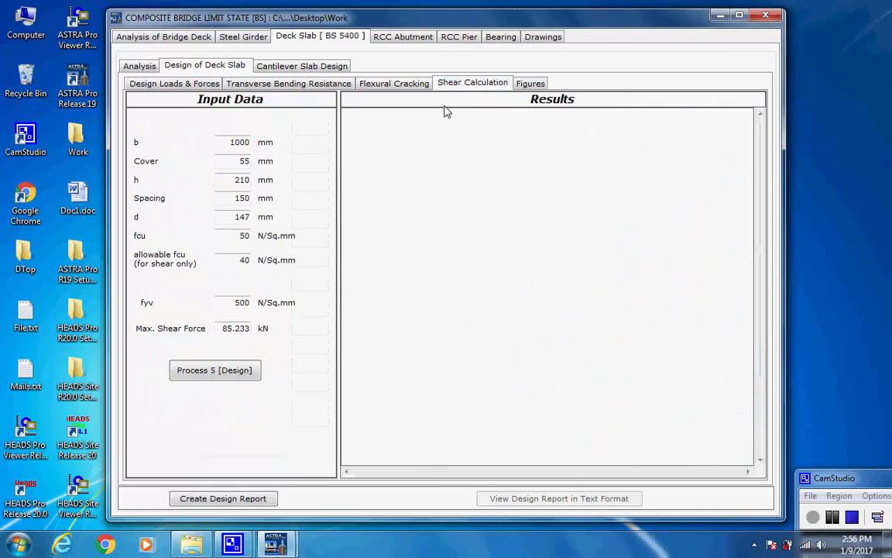
click(219, 372)
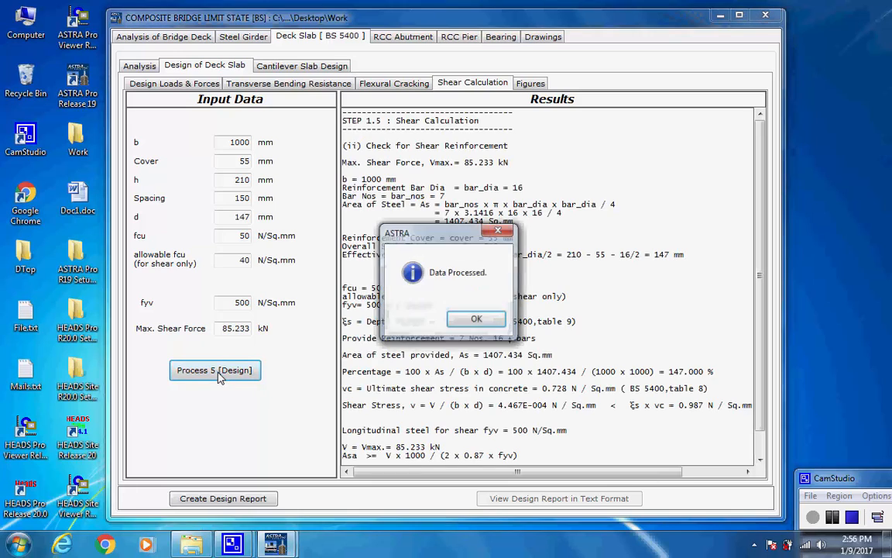
click(464, 321)
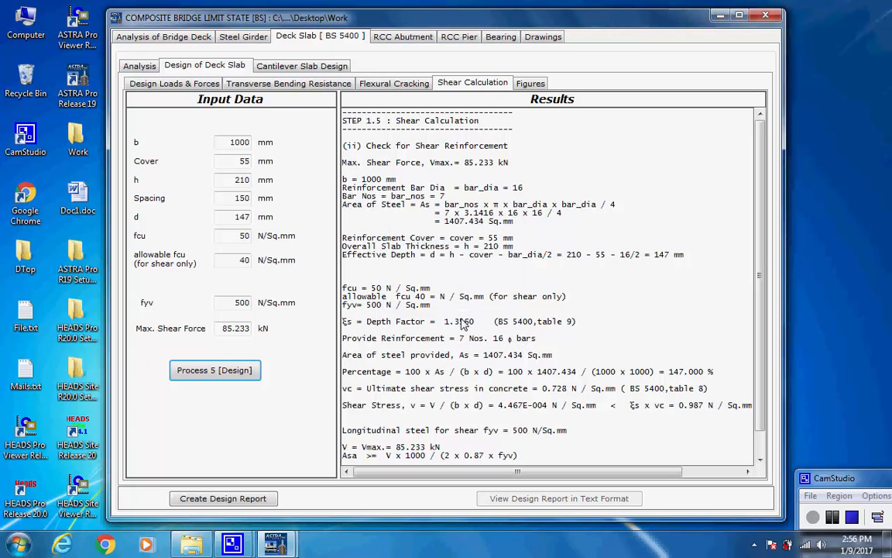
click(531, 89)
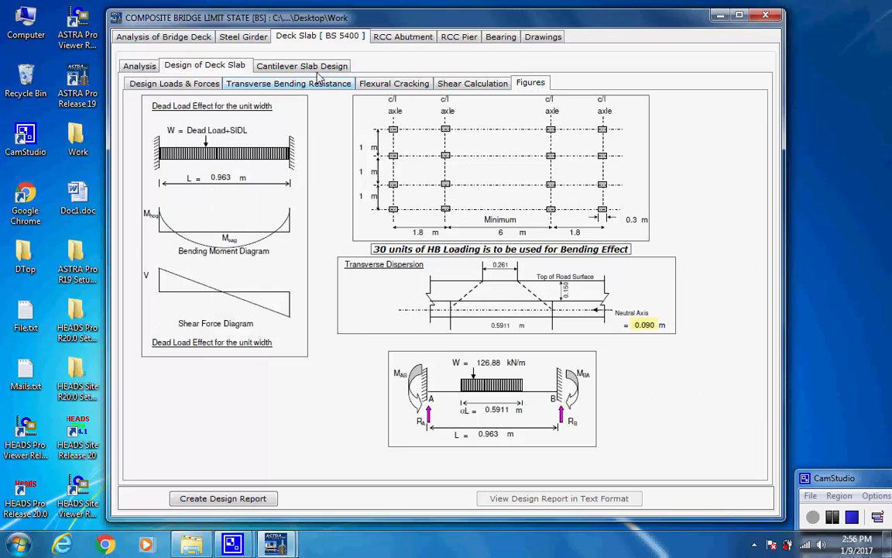
Step: Process the cantilever slab's design loads and forces and its transverse bending resistance check with the default data
click(271, 66)
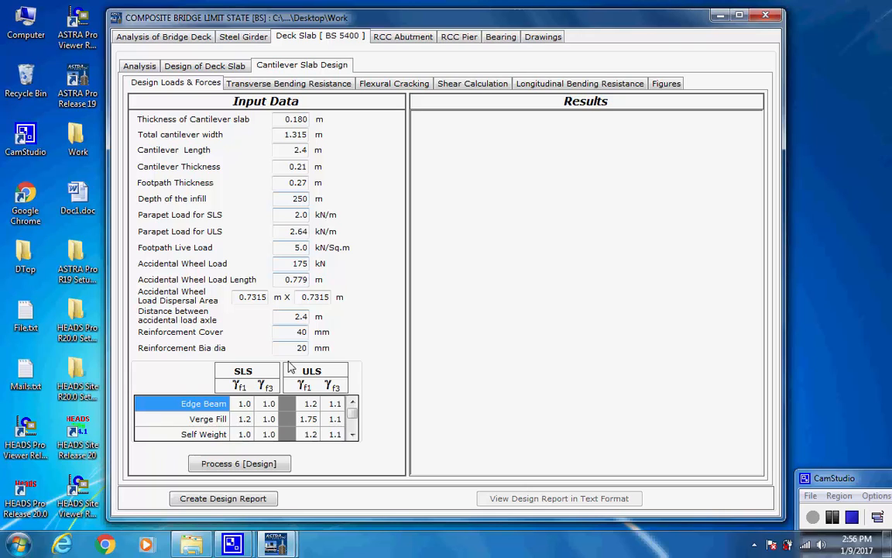
click(235, 465)
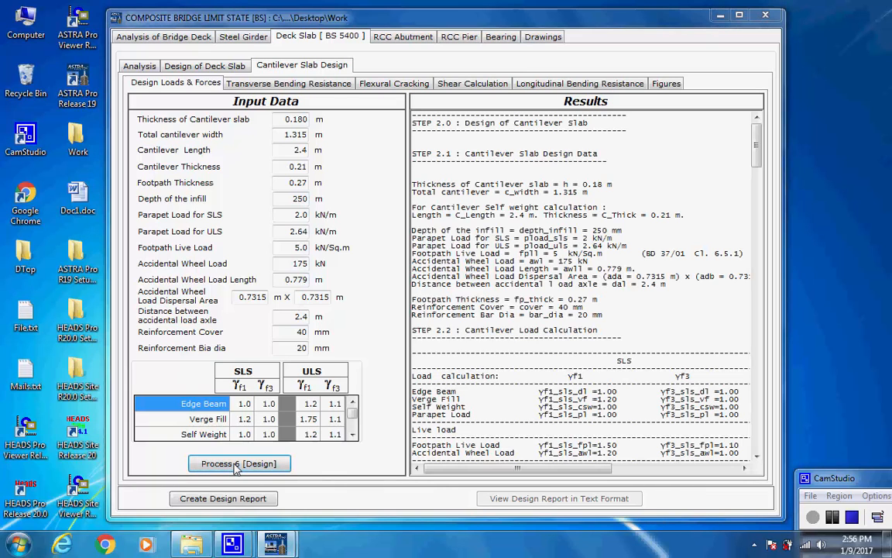
click(465, 319)
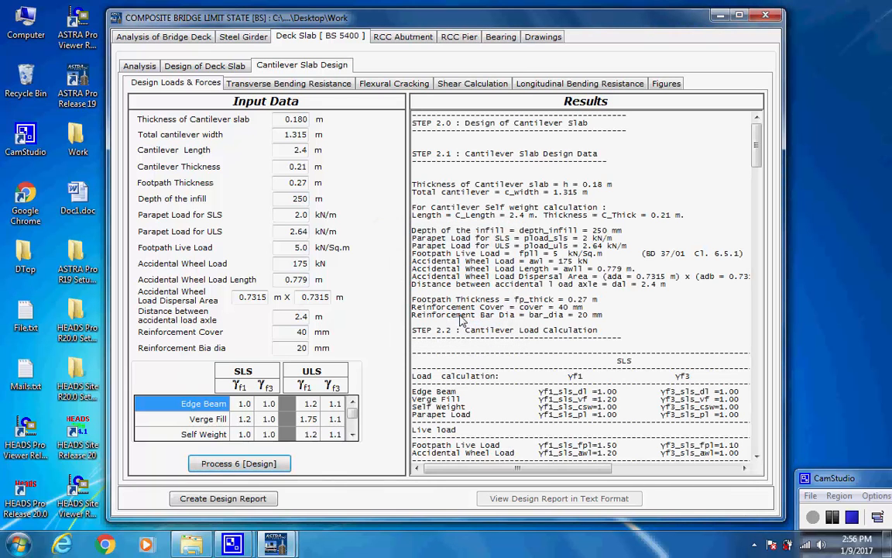
click(295, 85)
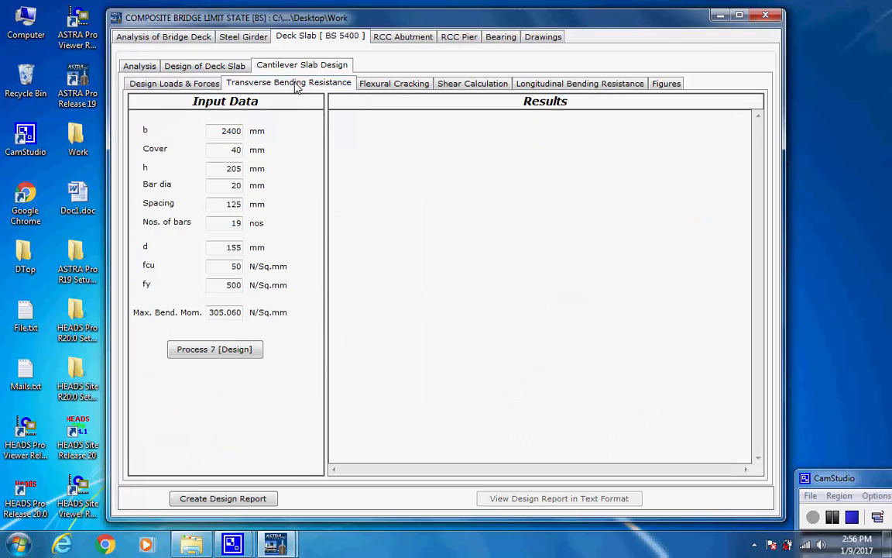
click(217, 352)
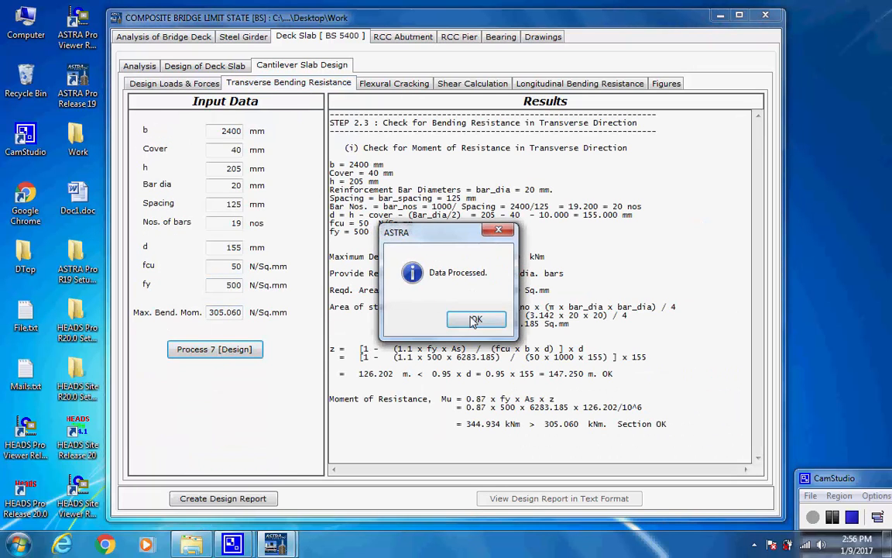
click(475, 320)
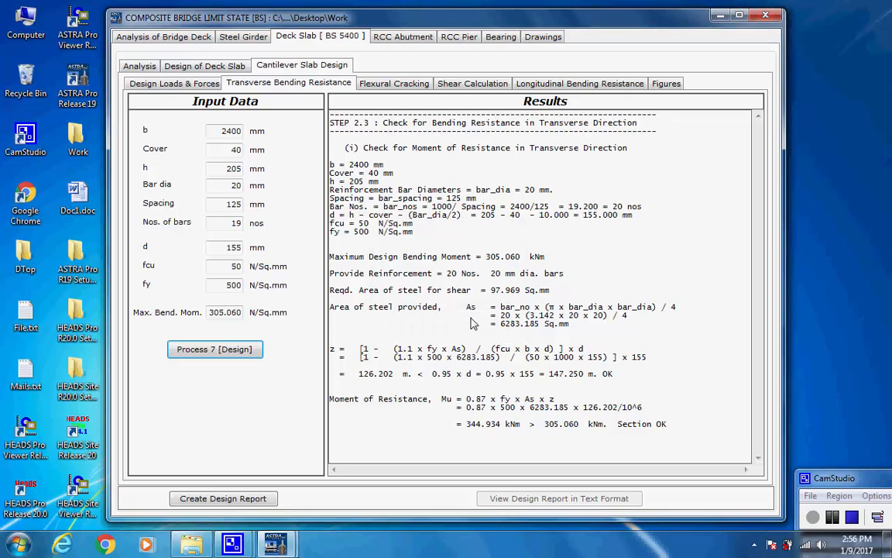
Step: Process the cantilever slab's flexural cracking check and shear calculation with the default data
click(412, 86)
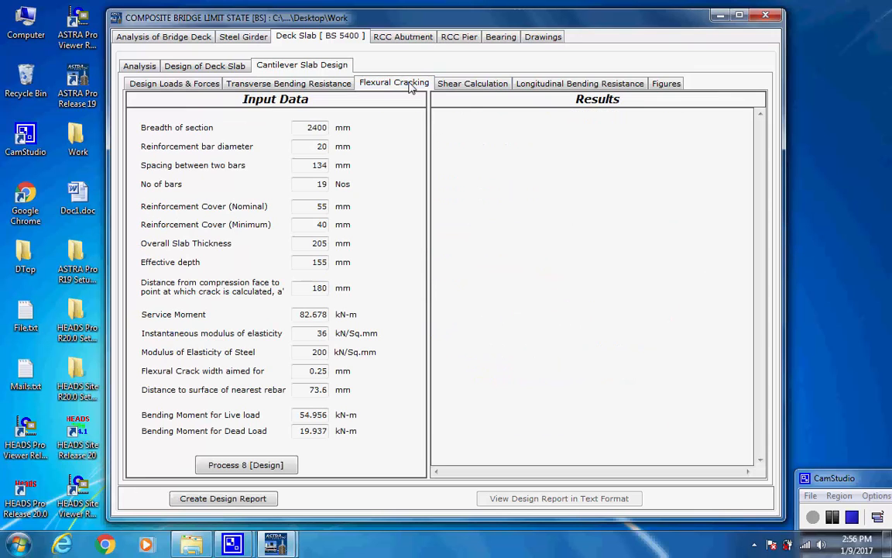
click(232, 463)
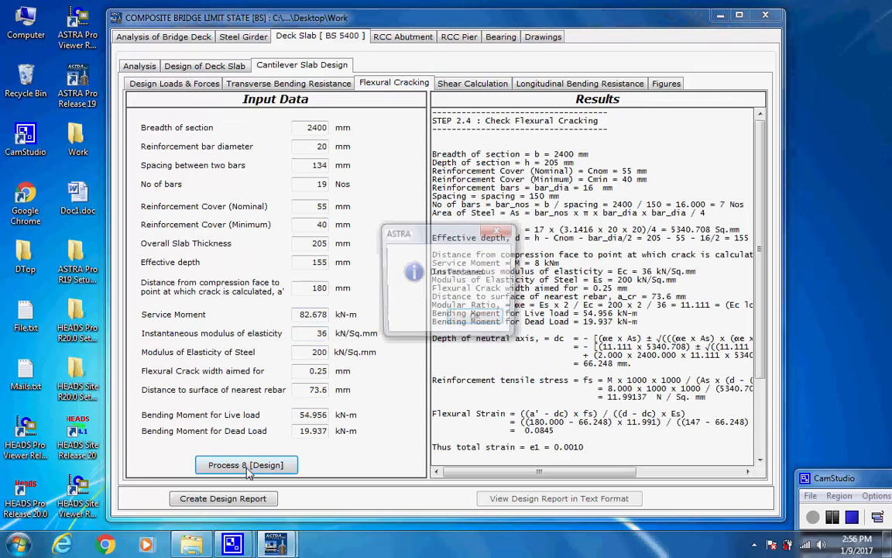
click(476, 320)
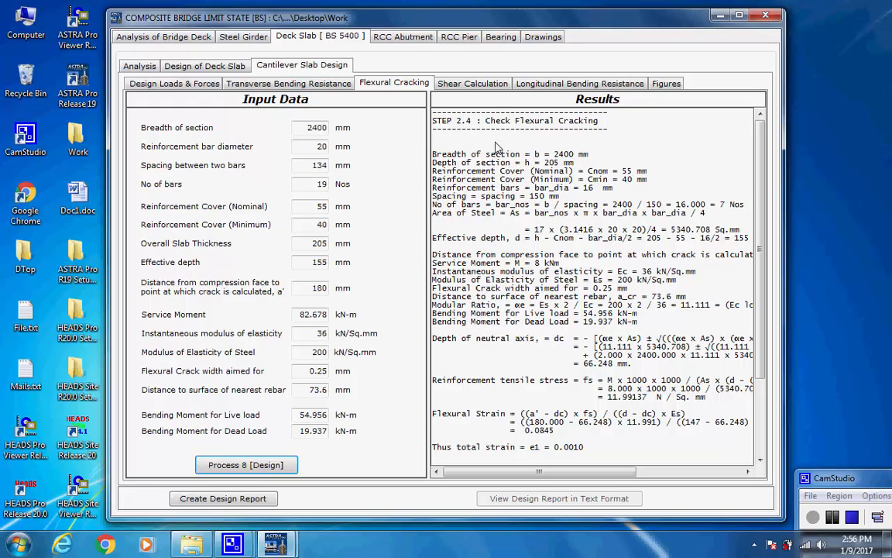
click(475, 84)
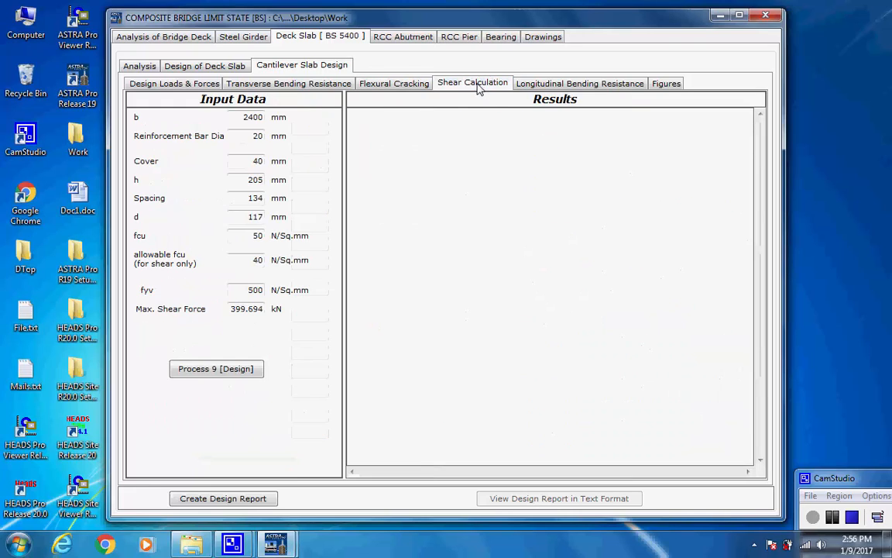
click(221, 370)
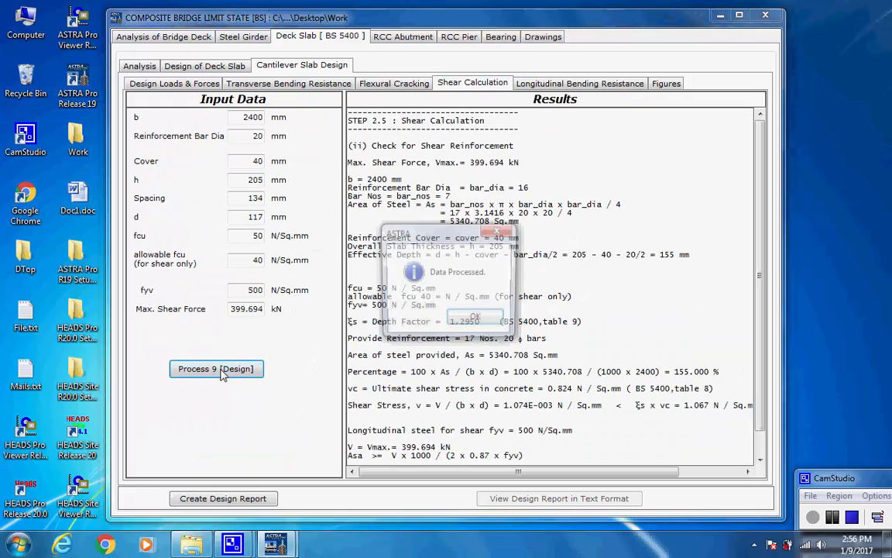
click(469, 319)
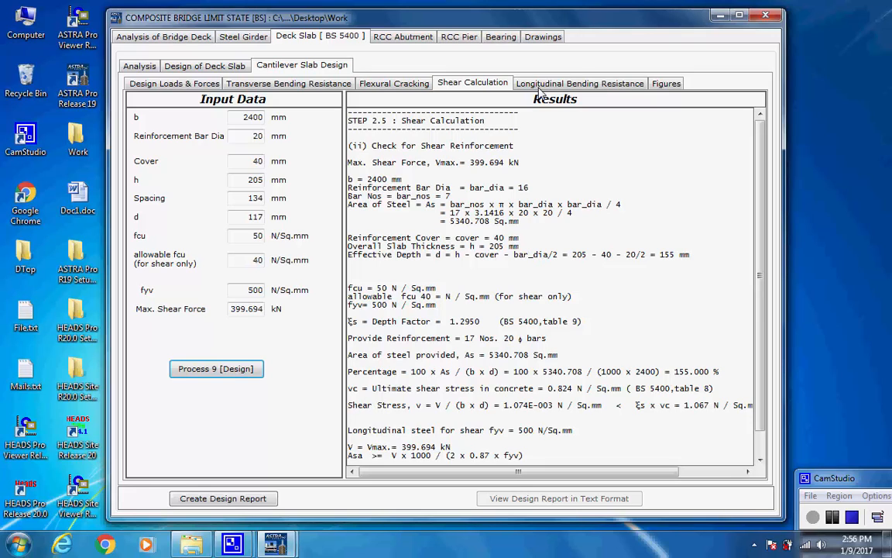
Step: Process the cantilever slab's longitudinal bending resistance check with the default data and view the cantilever load figures
click(537, 84)
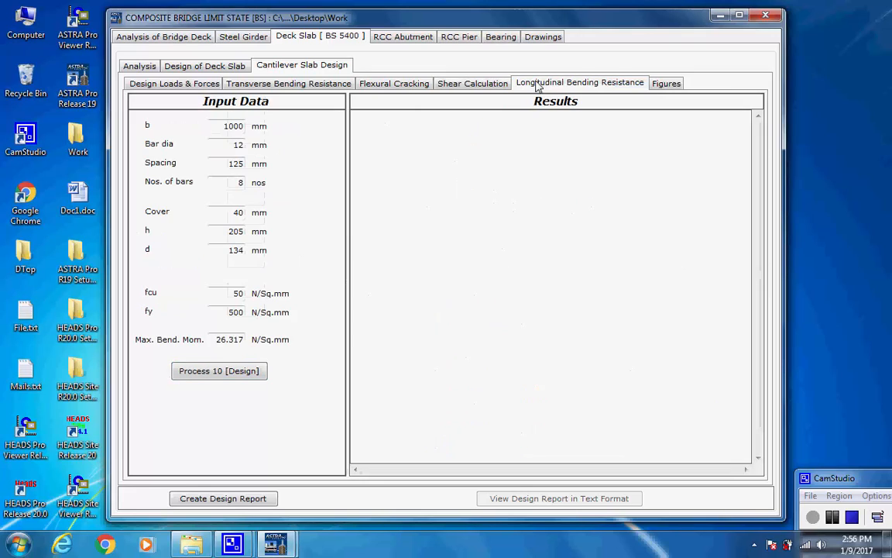
click(219, 371)
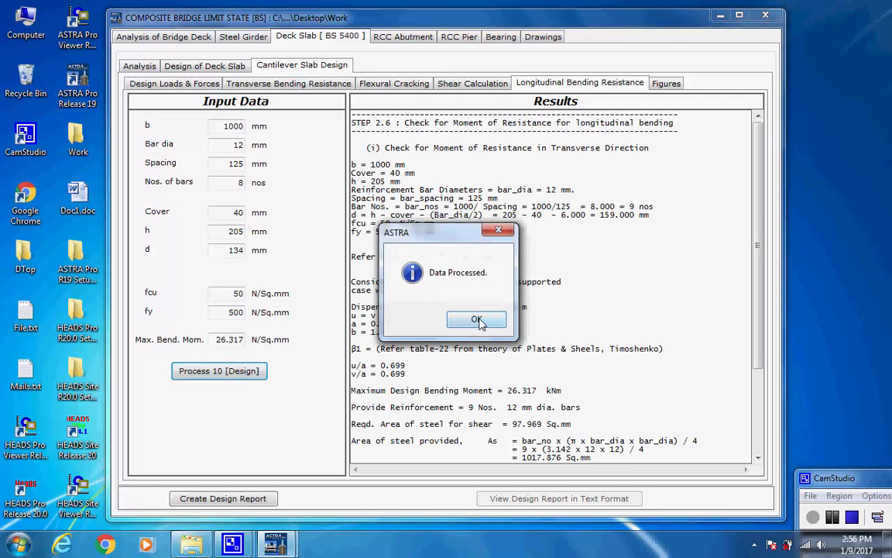
click(477, 321)
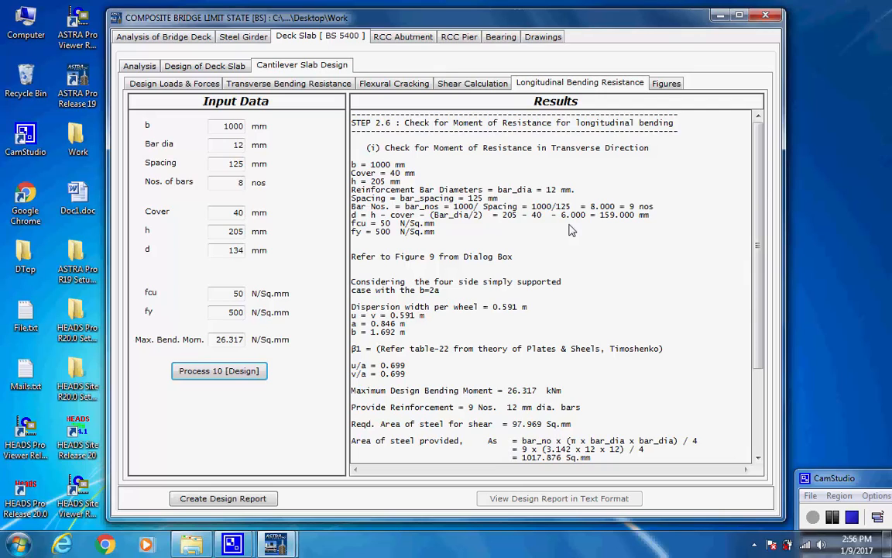
click(666, 83)
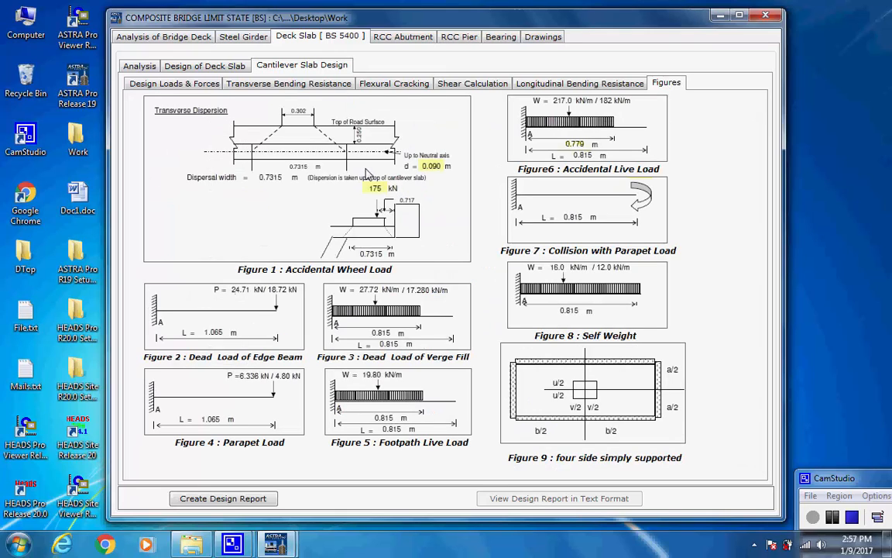
Step: Create the deck slab design report, look over its opening section and close it
click(240, 504)
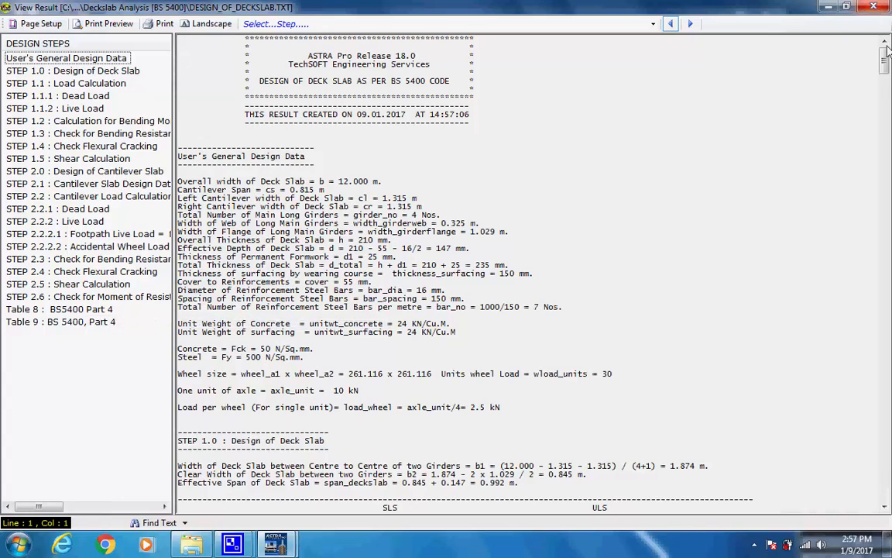
mouse_move(887, 50)
mouse_down()
mouse_move(889, 494)
mouse_move(886, 52)
mouse_up()
click(874, 6)
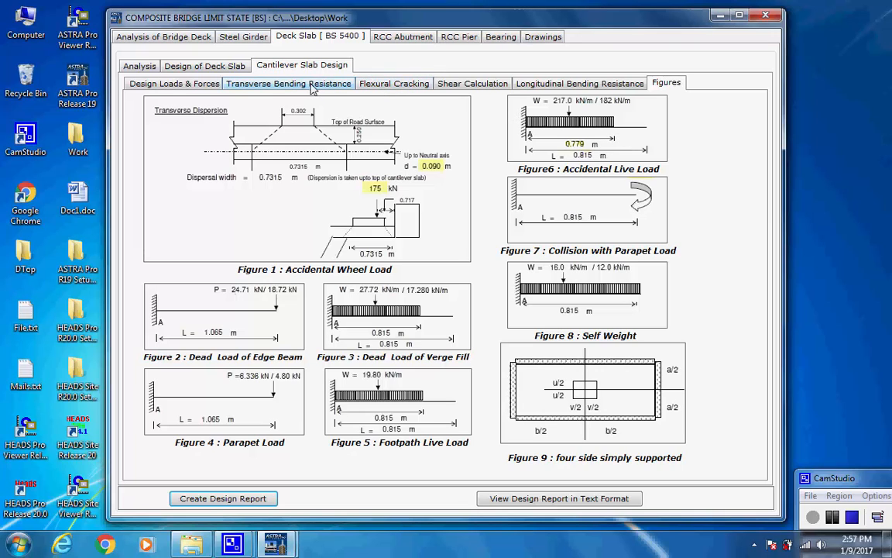
Step: Run a new RCC counterfort abutment limit state design with the default data, switch to its Excel workbook and dismiss the completion notice
click(401, 36)
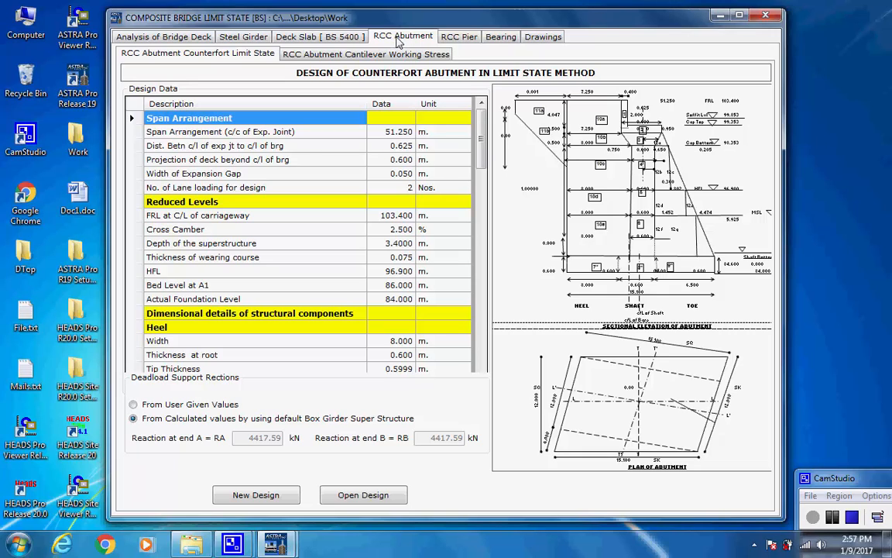
click(329, 55)
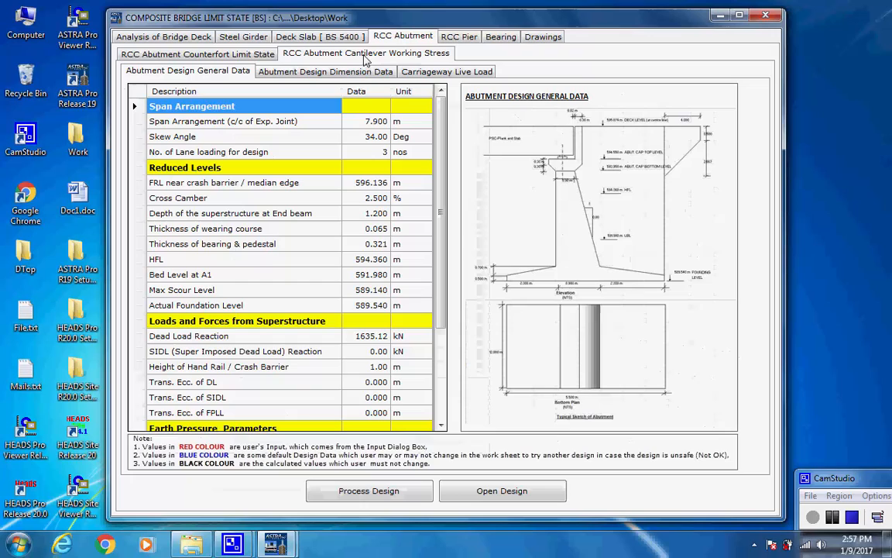
click(266, 56)
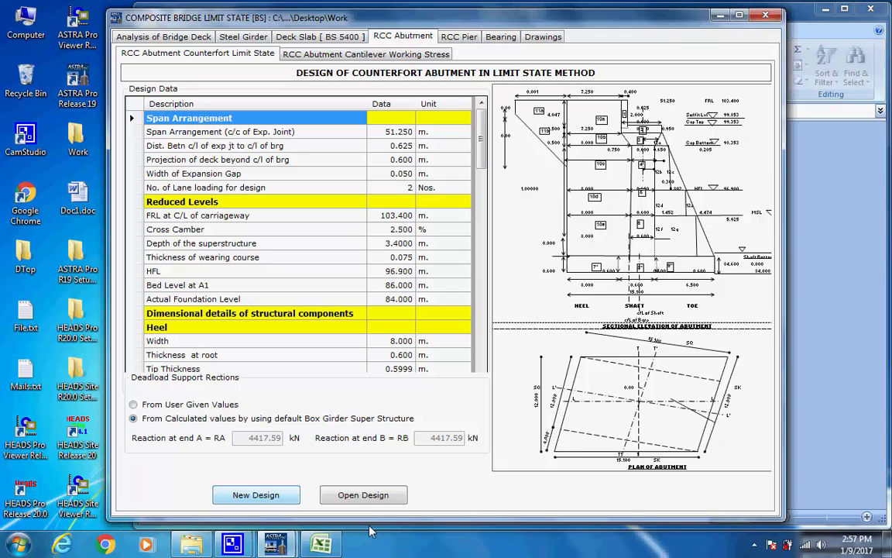
click(331, 546)
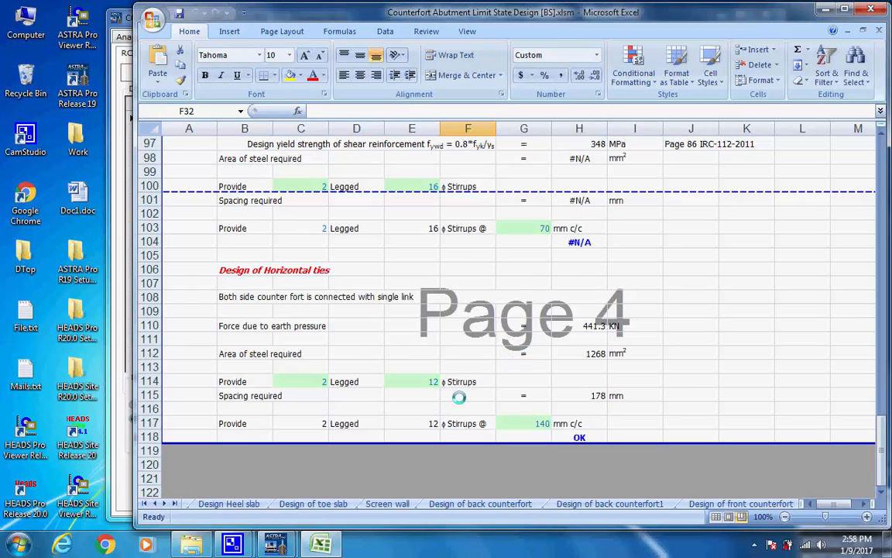
scroll(468, 386, up, 15)
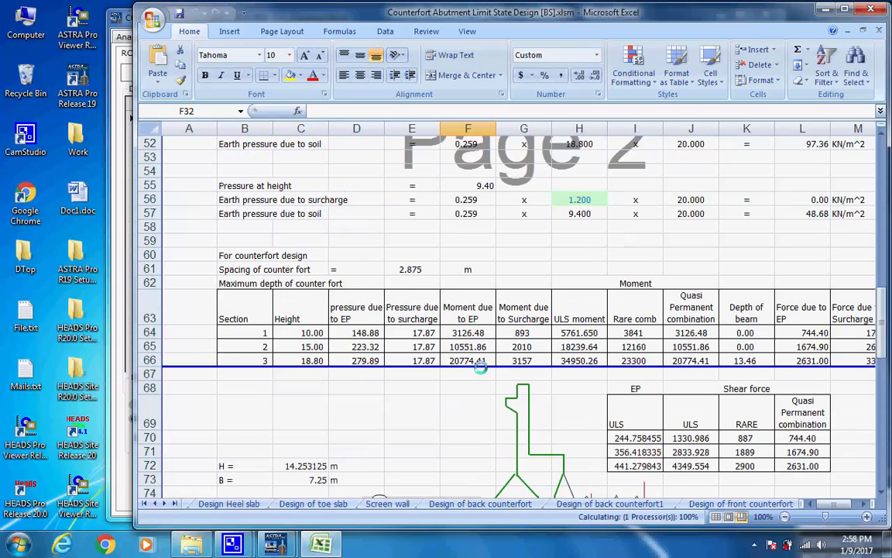
scroll(481, 368, down, 4)
key(ctrl+s)
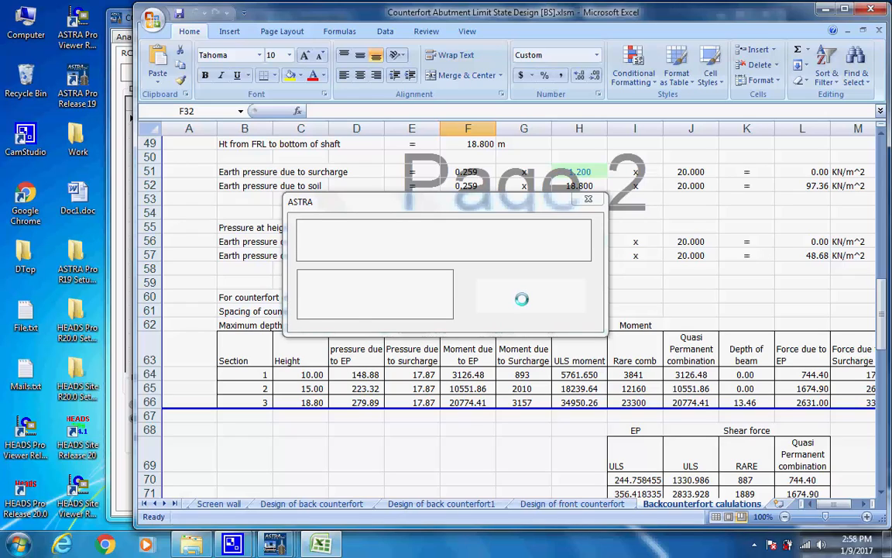
click(521, 296)
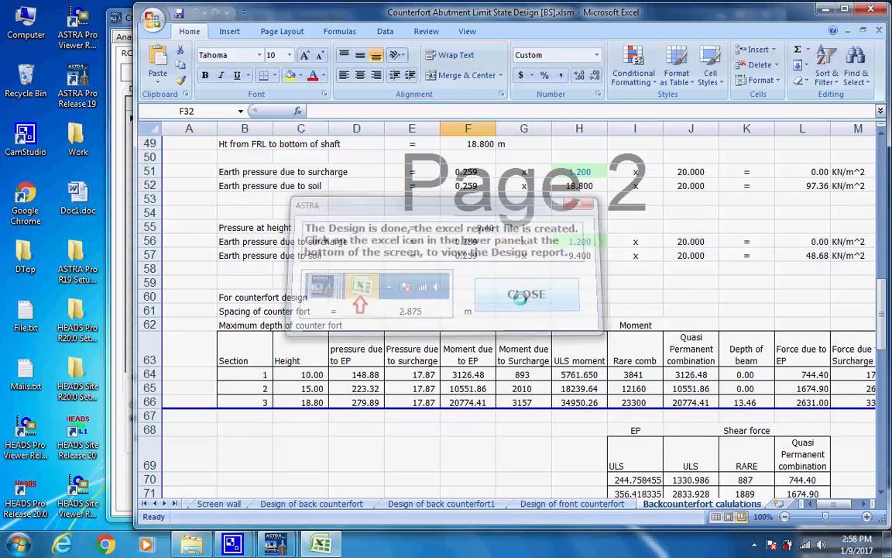
Step: Look over the opening sections of the back counterfort calculations, screen wall and first back counterfort design sheets
drag(881, 306, 878, 145)
click(280, 157)
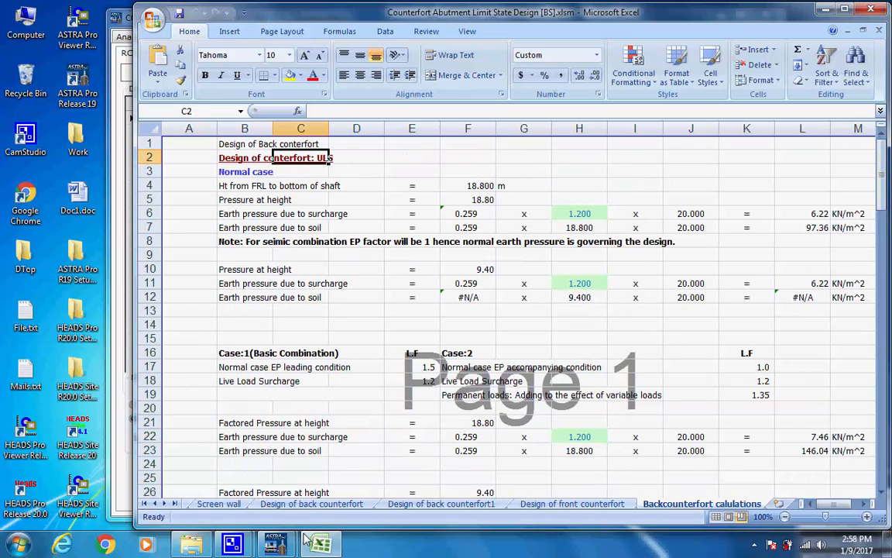
click(219, 504)
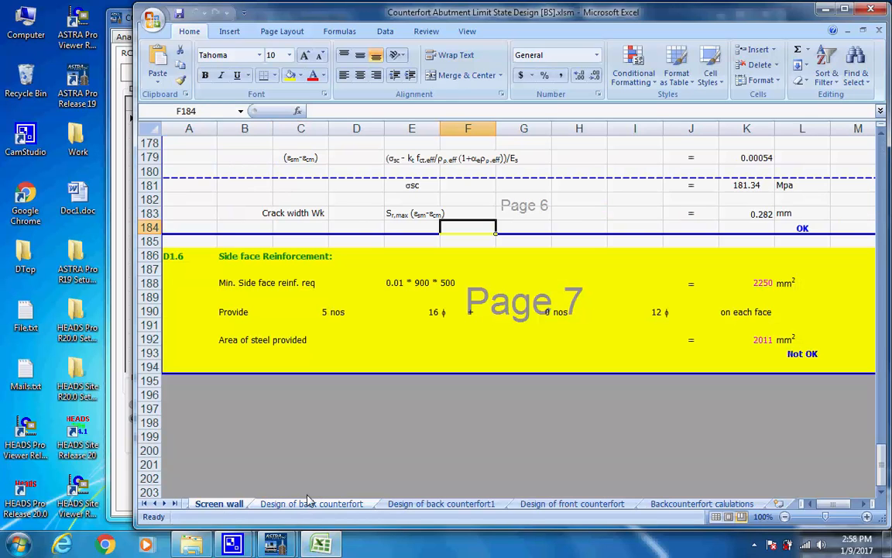
drag(885, 462, 881, 153)
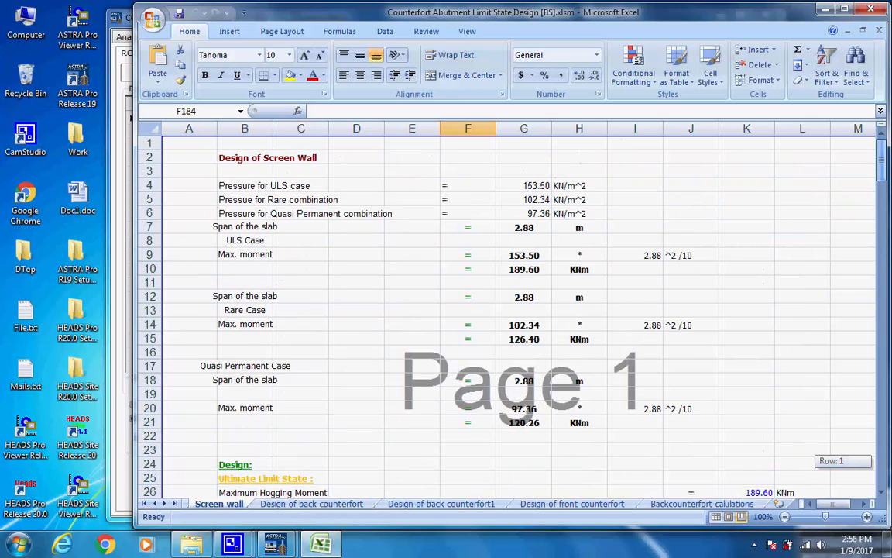
click(318, 504)
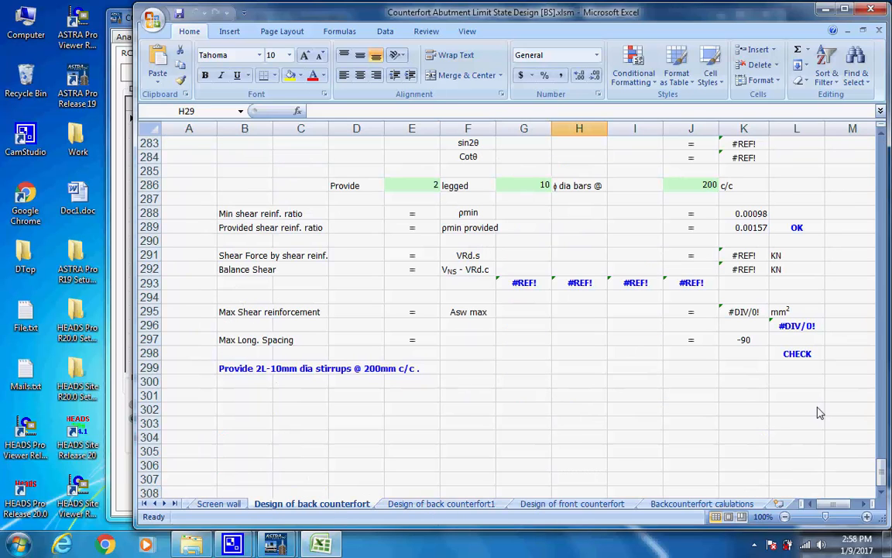
drag(882, 465, 886, 144)
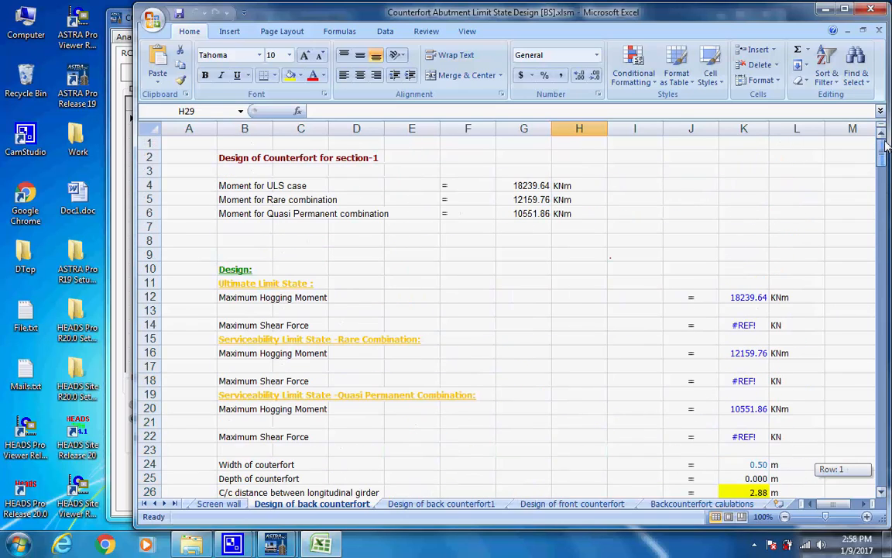
Step: Examine the base counterfort's limit state headings and the front counterfort design, return to the back counterfort calculations and close the workbook
click(415, 505)
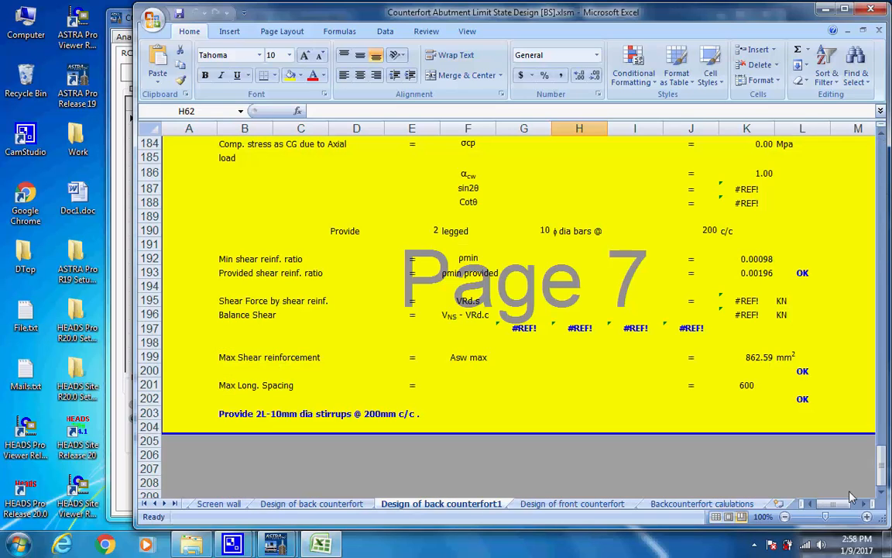
drag(876, 338, 883, 158)
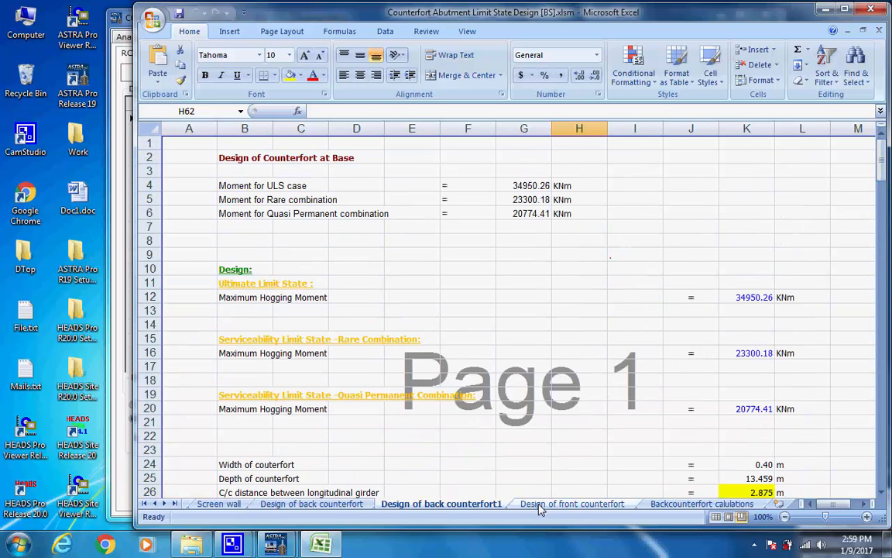
click(225, 282)
click(237, 341)
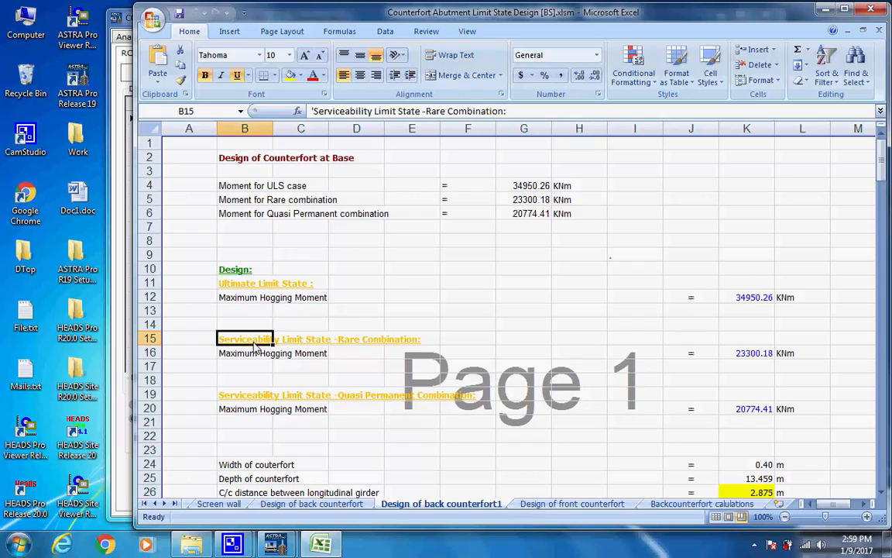
click(236, 395)
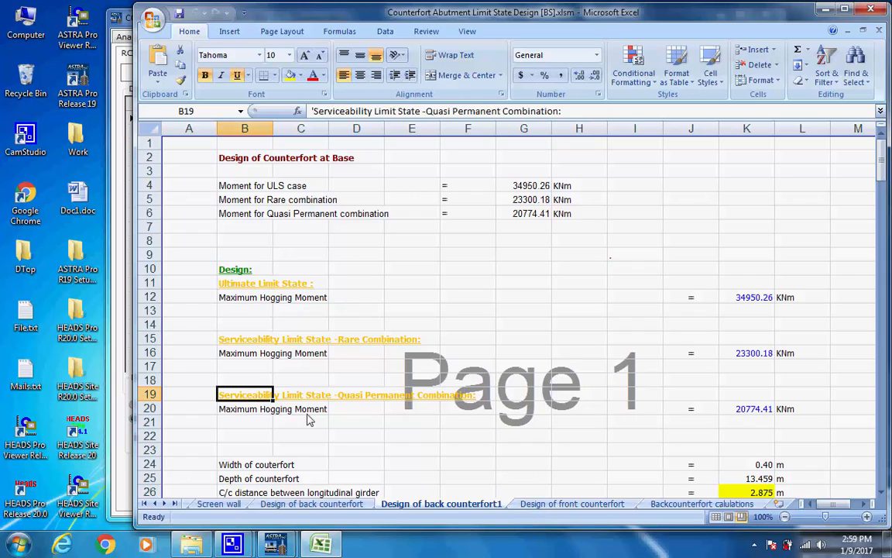
click(563, 505)
drag(881, 325, 883, 155)
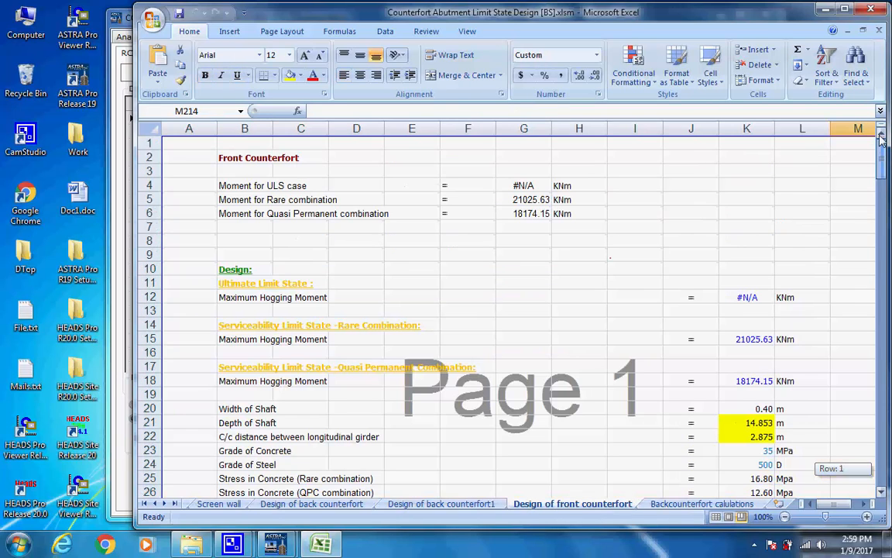
click(664, 504)
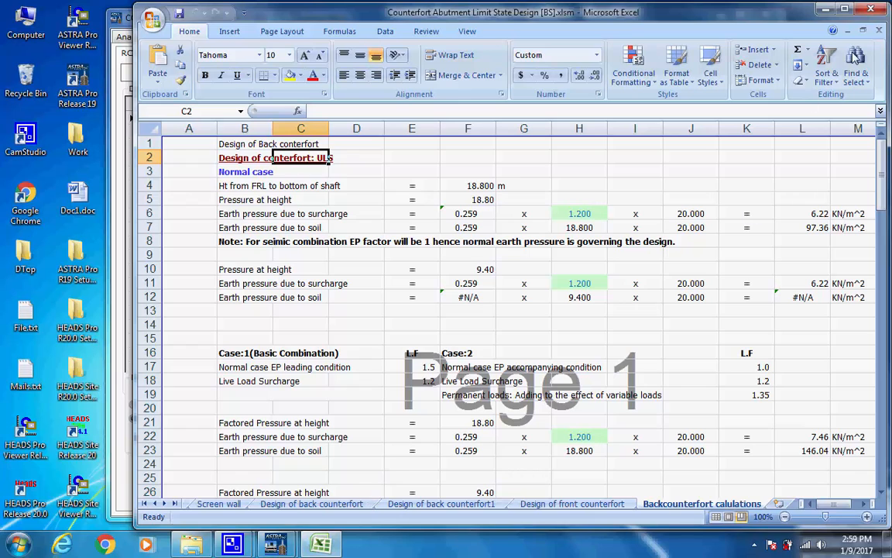
click(871, 9)
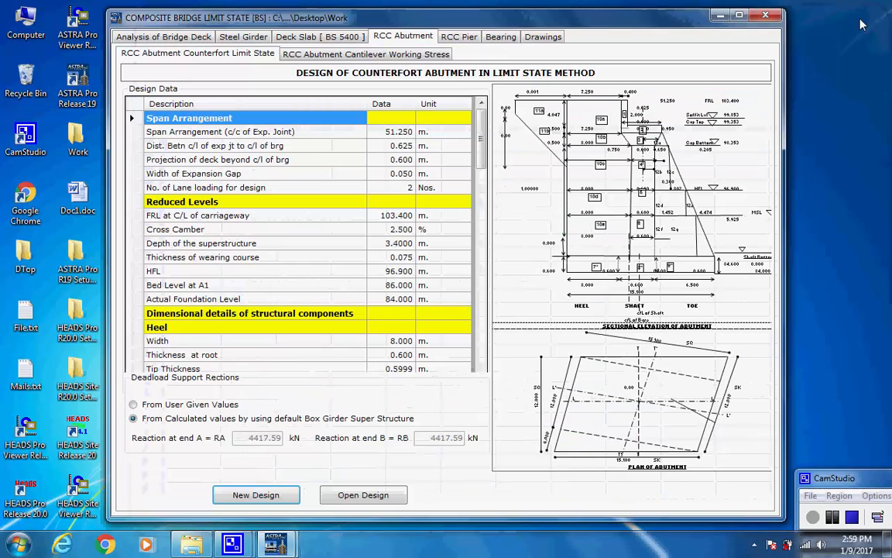
Step: Open the RCC pier design and review both input data forms and the pier dimension diagram
click(457, 36)
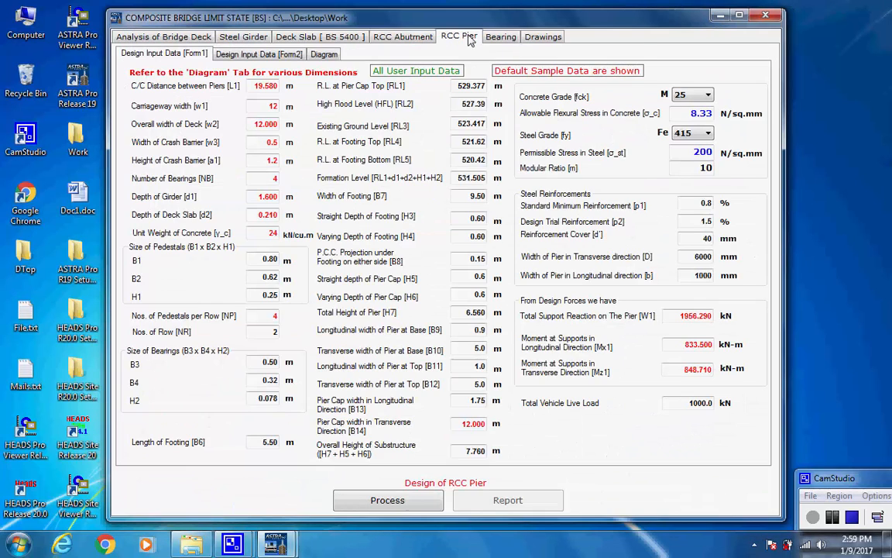
click(286, 56)
click(319, 56)
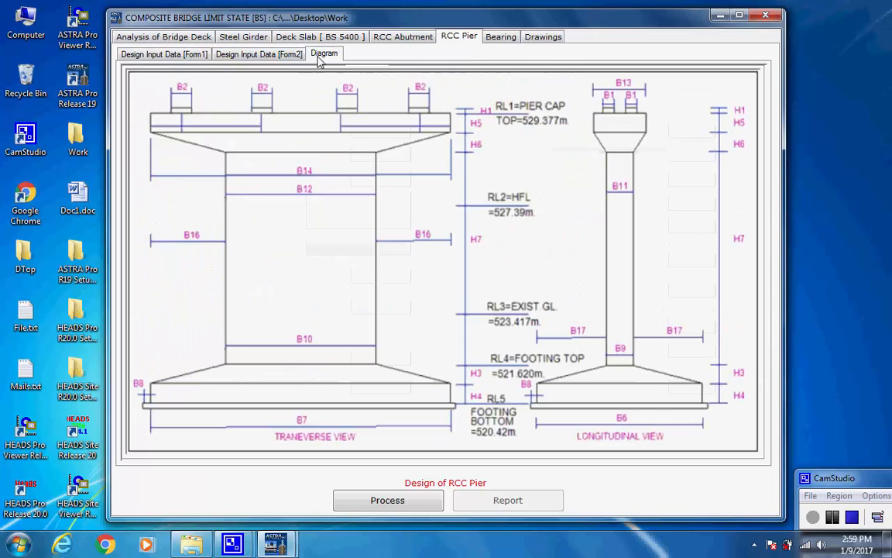
click(264, 54)
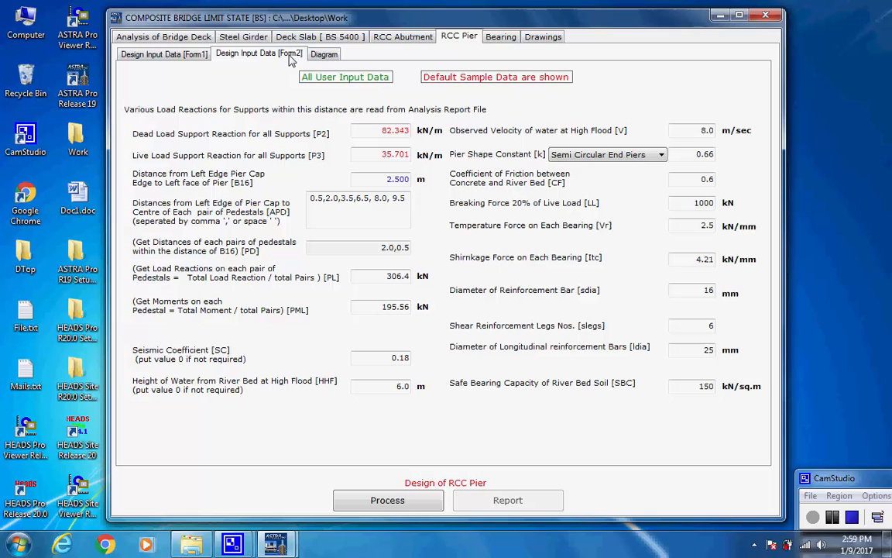
click(186, 53)
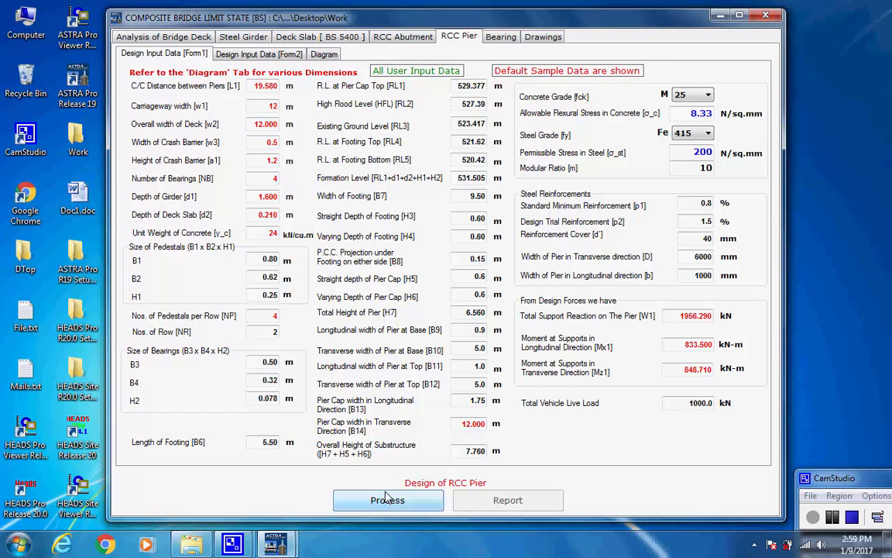
Step: Process the RCC pier design with the default data, reviewing the four interaction charts and keeping their default values
click(386, 496)
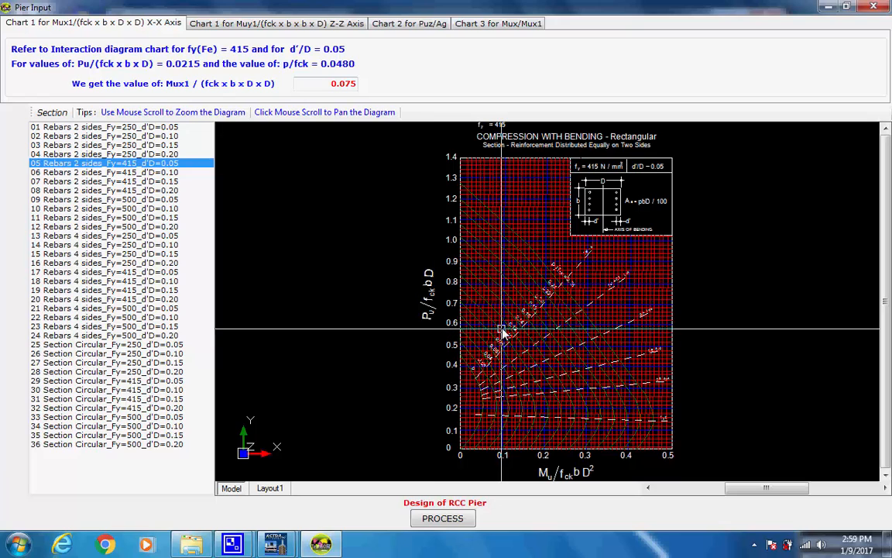
click(344, 26)
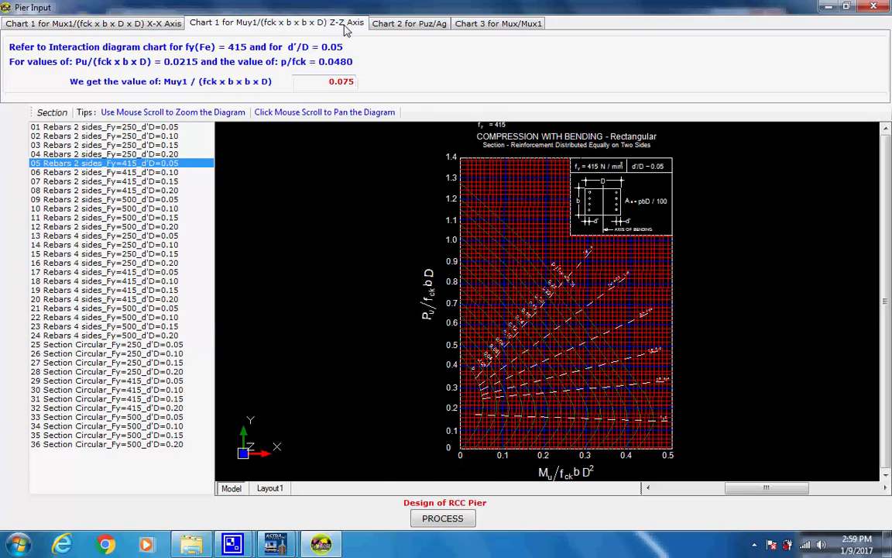
click(388, 24)
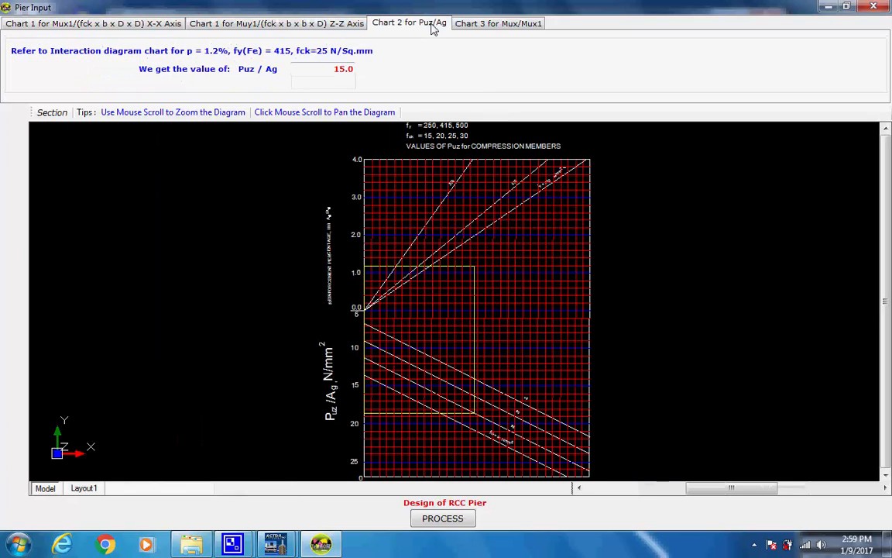
click(491, 24)
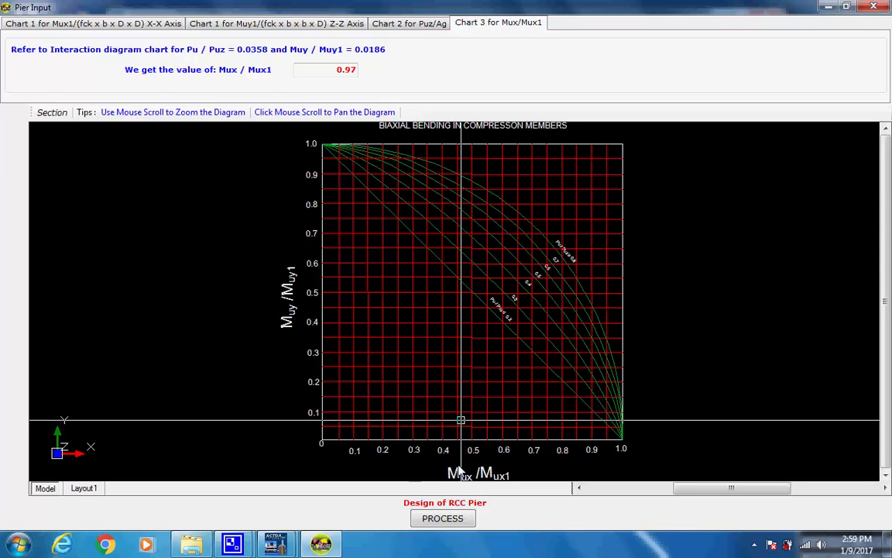
click(436, 524)
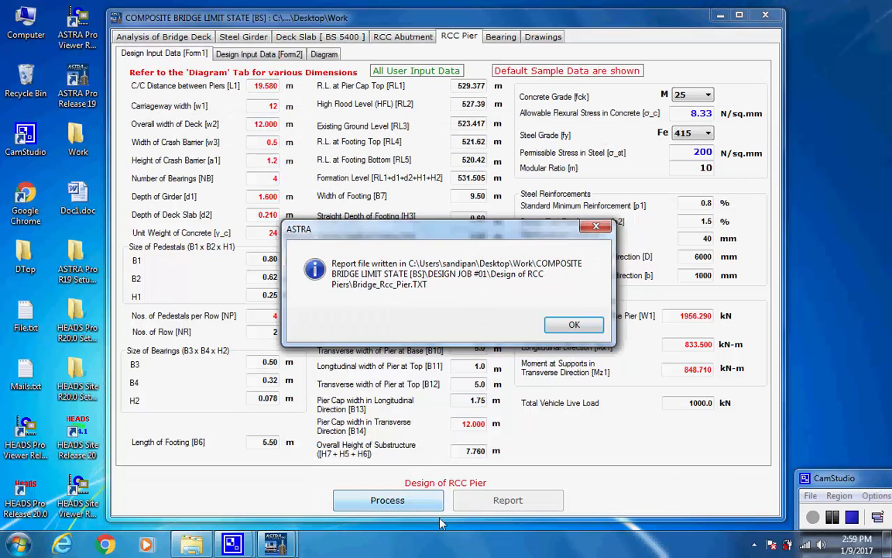
Step: Open the RCC pier design report, look over the user's data section and close it
click(592, 324)
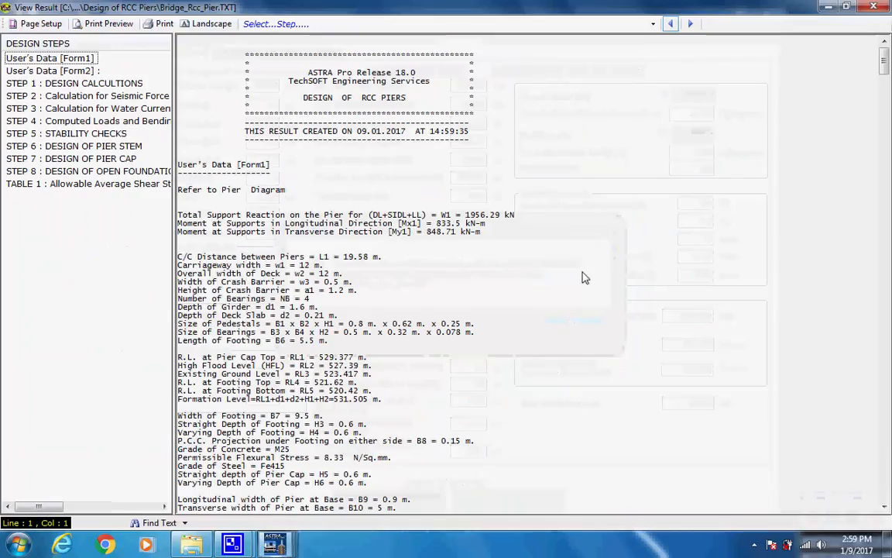
drag(885, 63, 877, 8)
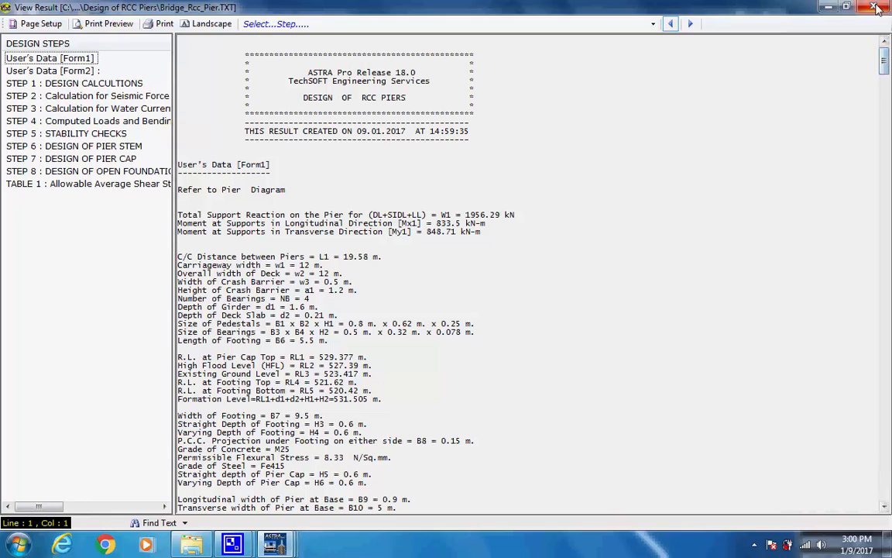
click(875, 6)
Step: Review the bearing design inputs for mono-axial transverse and longitudinal, bi-axial, fixed and elastomeric bearings, plus the available bearing drawings
click(501, 37)
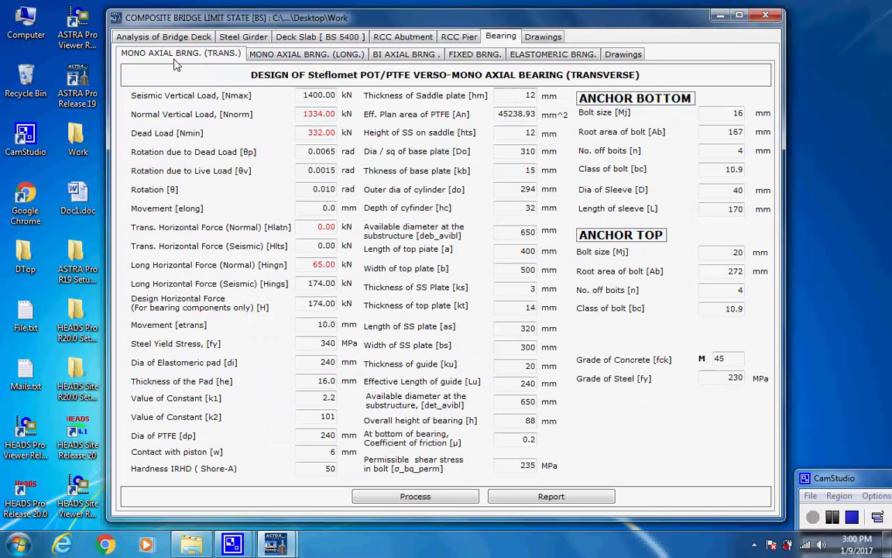
click(303, 55)
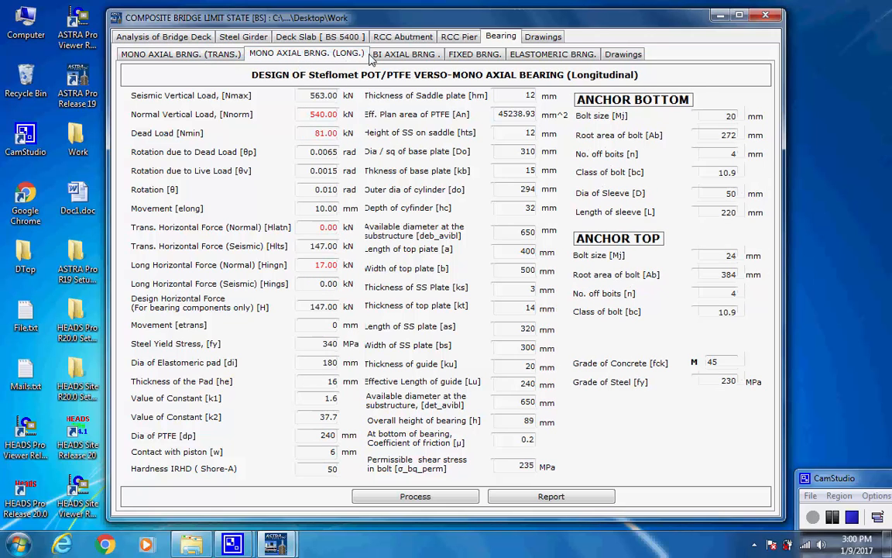
click(382, 56)
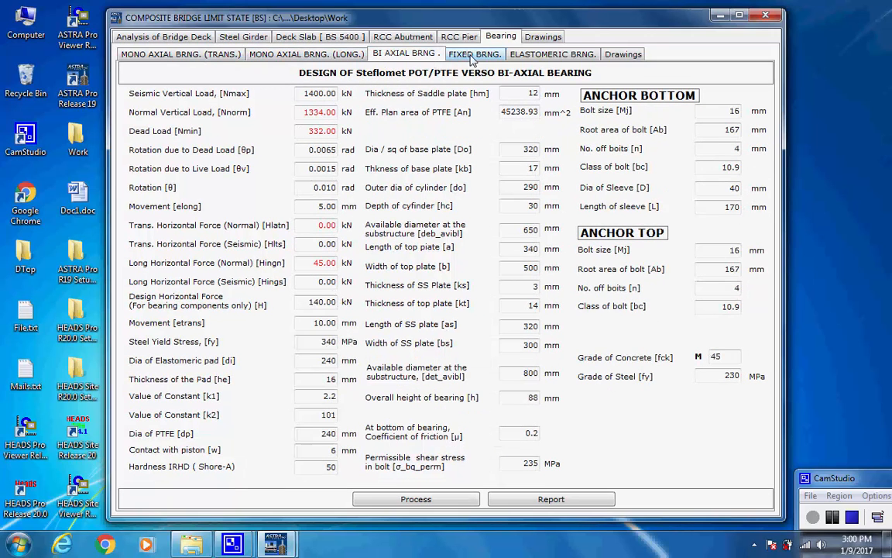
click(474, 54)
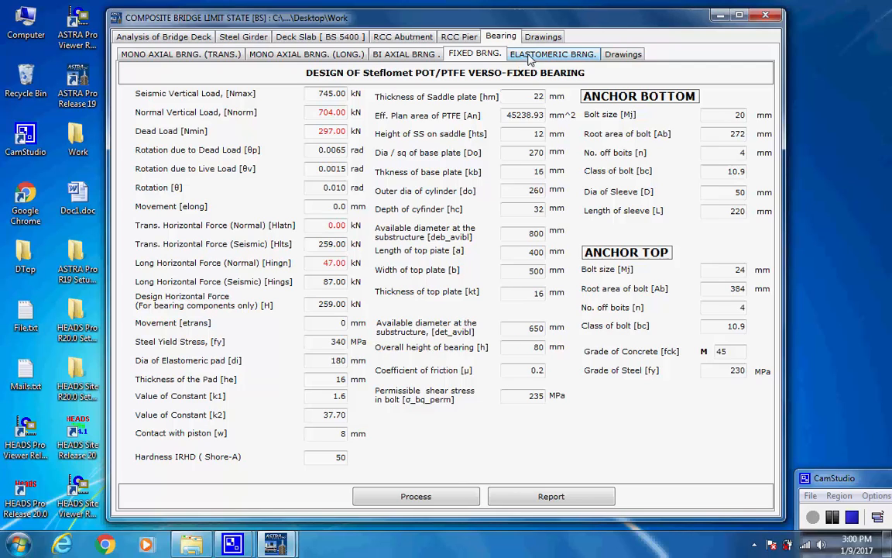
click(530, 59)
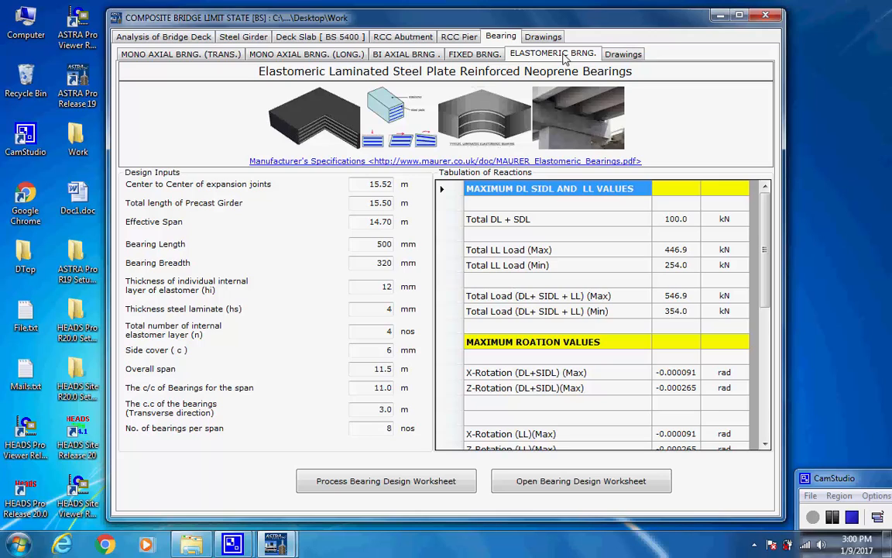
click(617, 58)
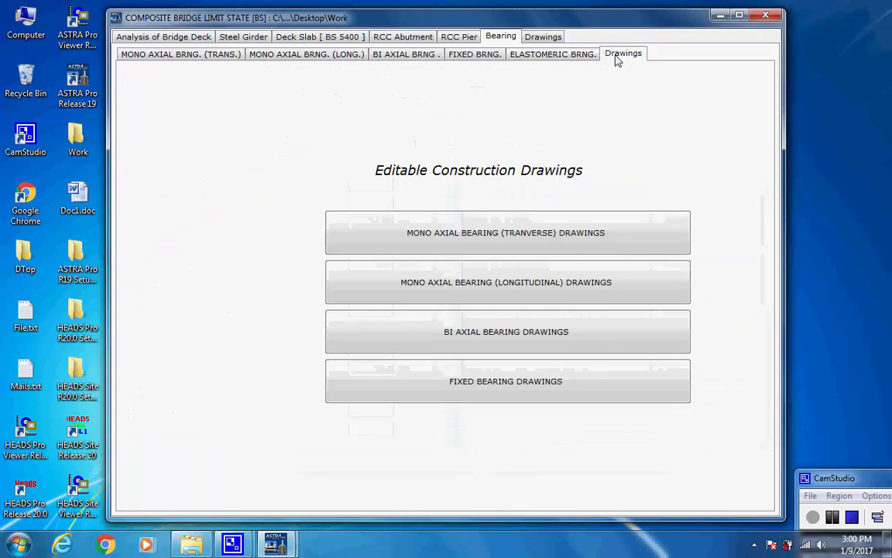
Step: Open the sample steel plate girder drawing from the construction drawings, view it and close the viewer
click(534, 40)
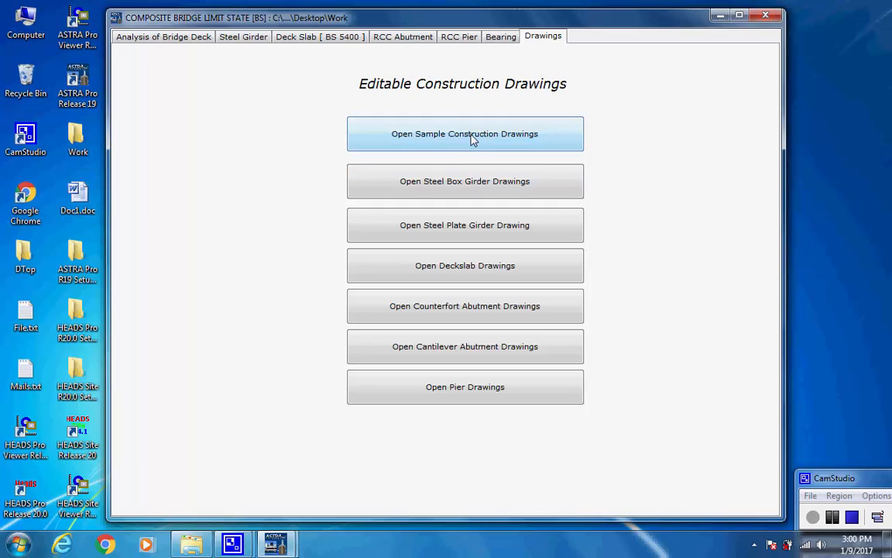
click(478, 227)
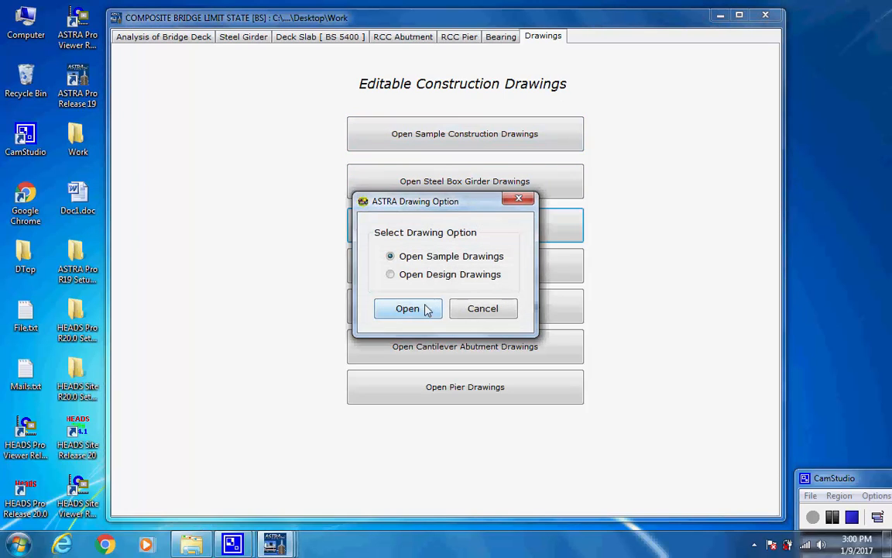
click(424, 310)
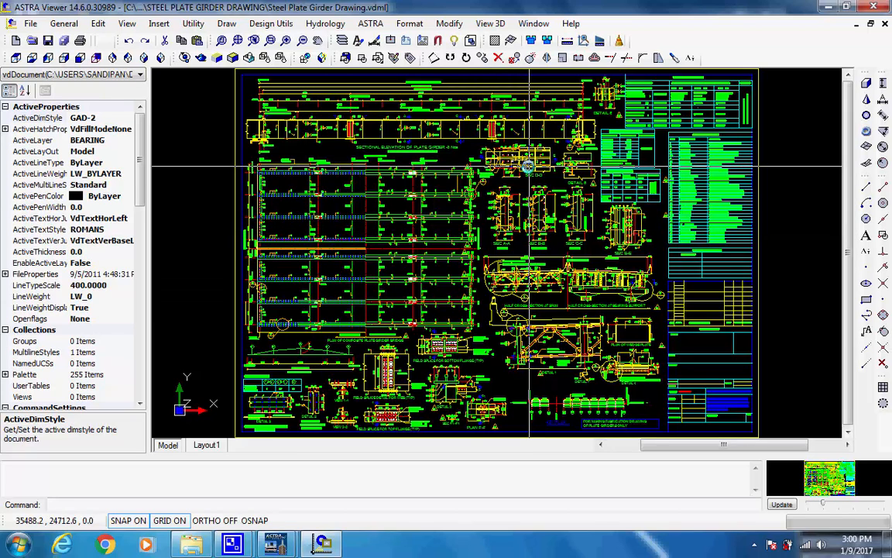
click(874, 6)
Step: Open the sample construction drawings, view the ROB cross section and girder deflection details, and close the drawing viewer
click(496, 318)
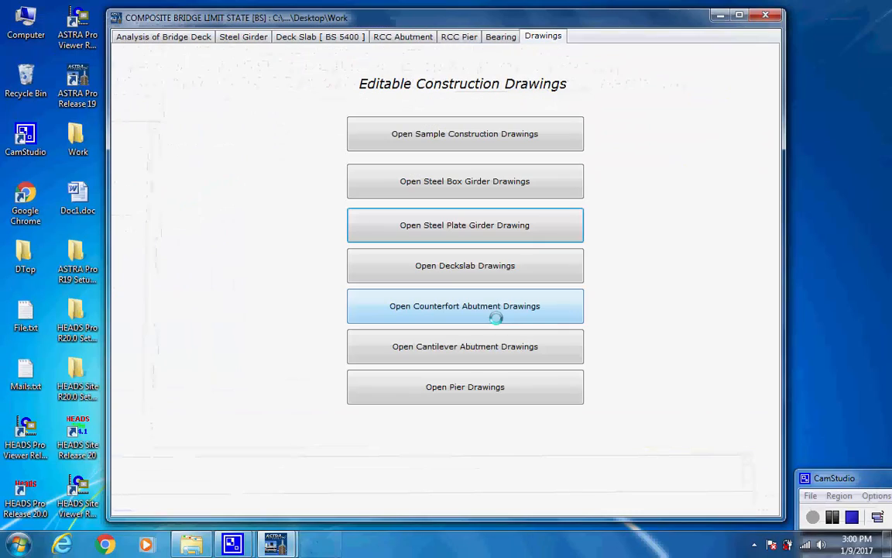
click(468, 133)
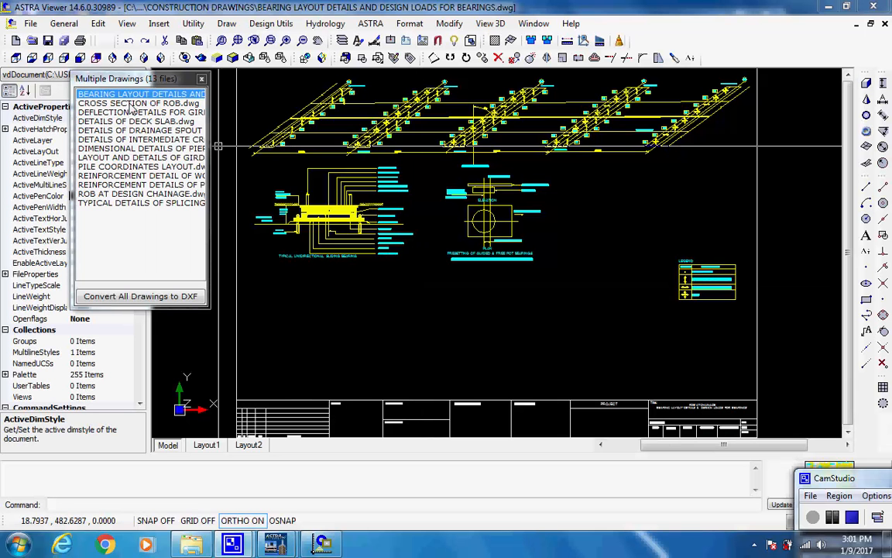
click(131, 104)
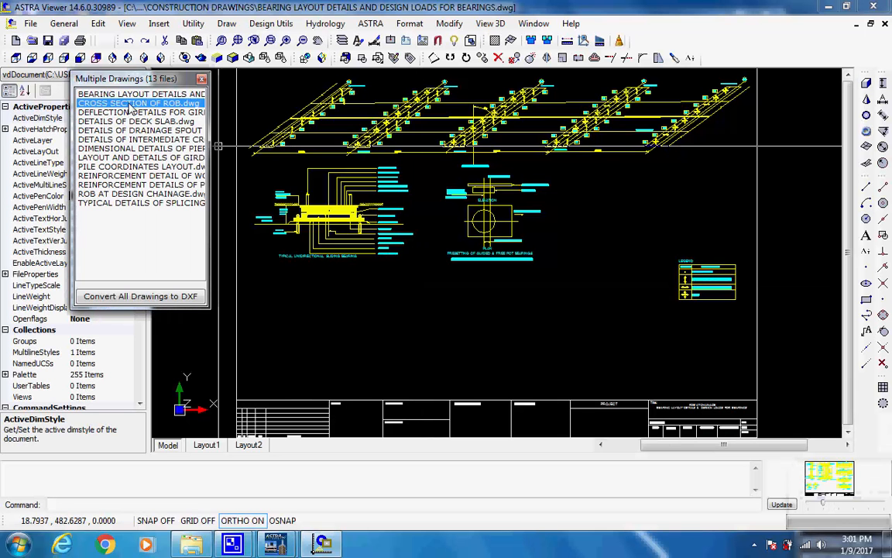
click(133, 113)
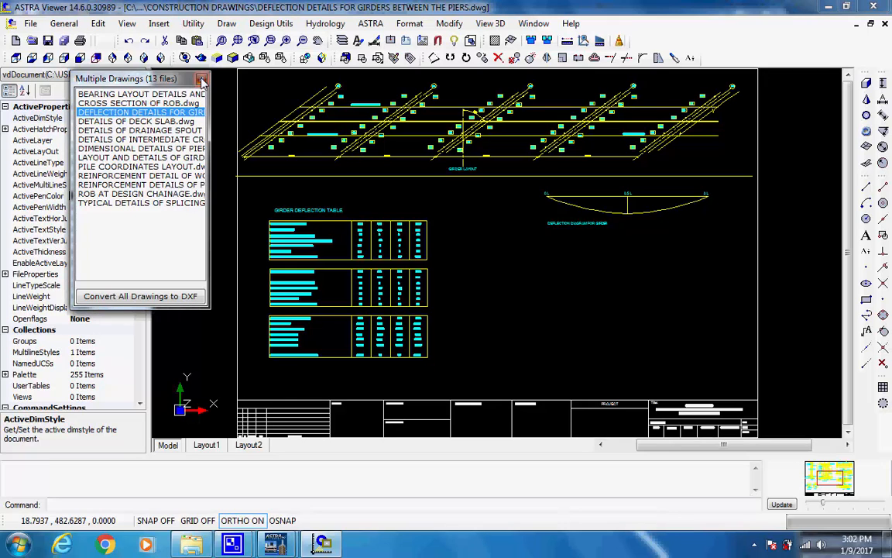
click(201, 79)
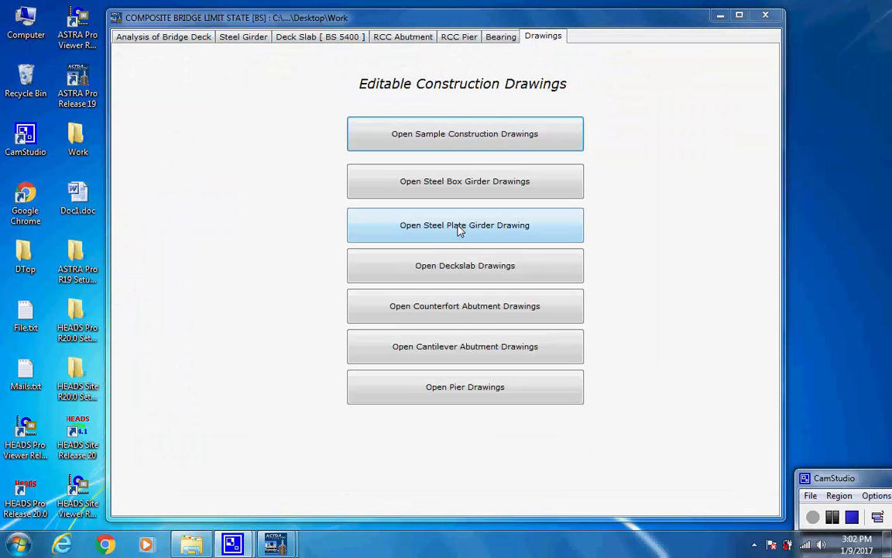
Step: Open the steel plate girder drawings using the design drawings option
click(459, 230)
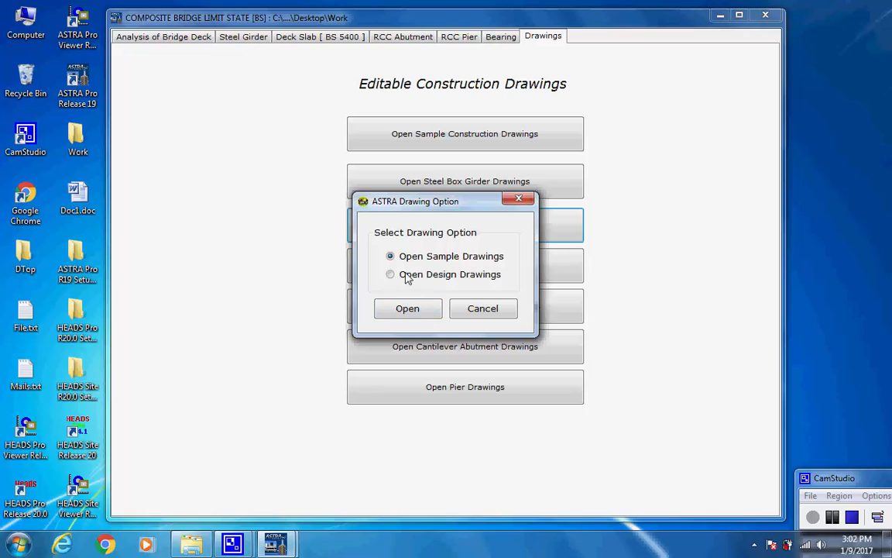
click(390, 275)
click(425, 313)
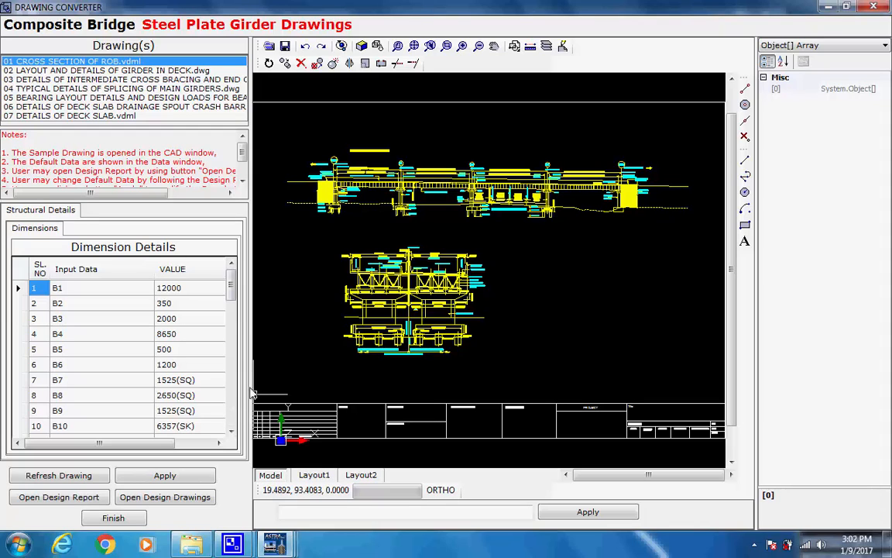
Step: Look through the girder layout and cross bracing drawings, and examine Section K-K in the main girder splicing drawing
click(141, 71)
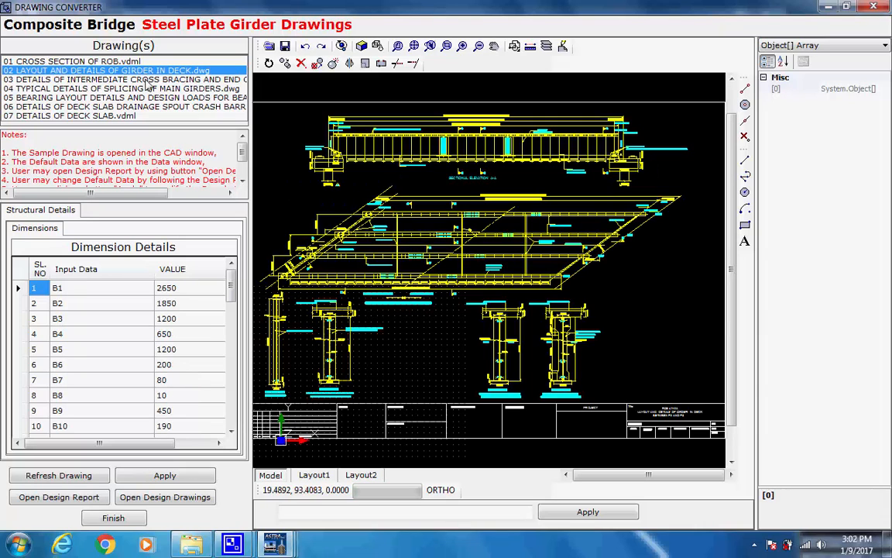
click(147, 80)
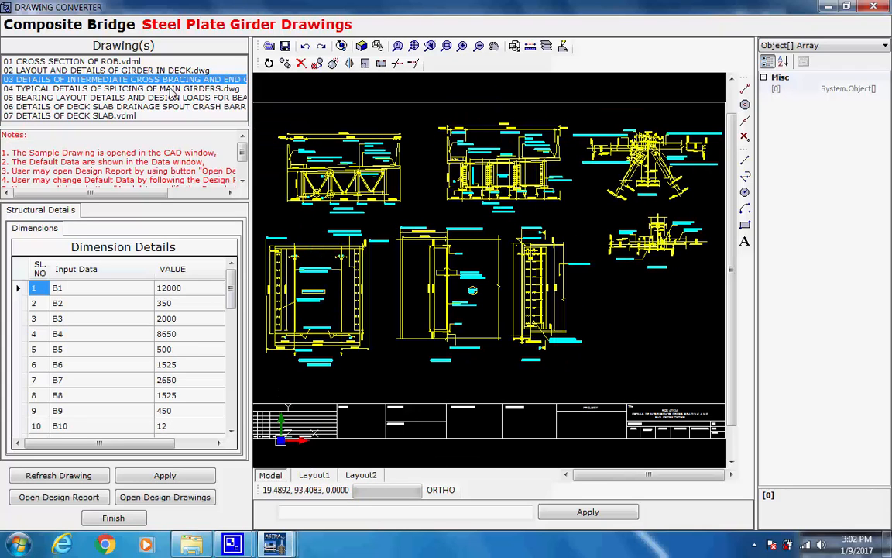
click(173, 90)
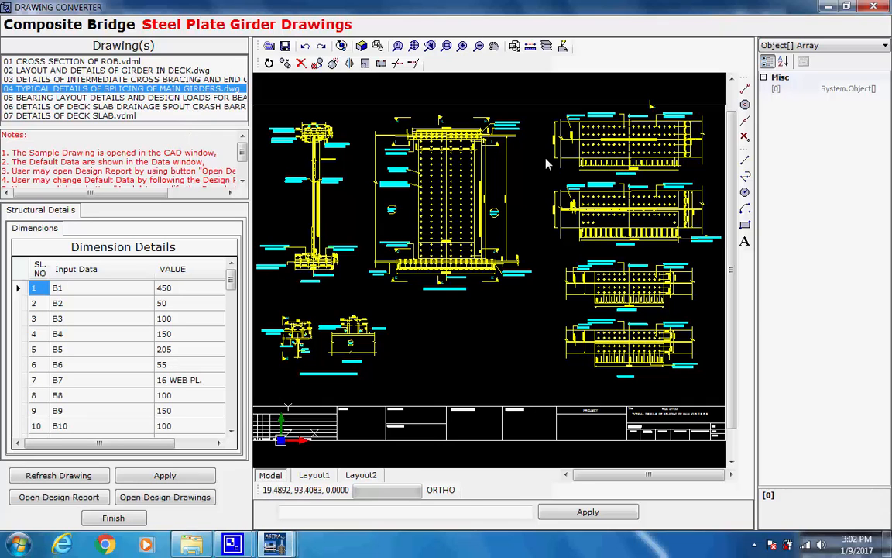
click(534, 168)
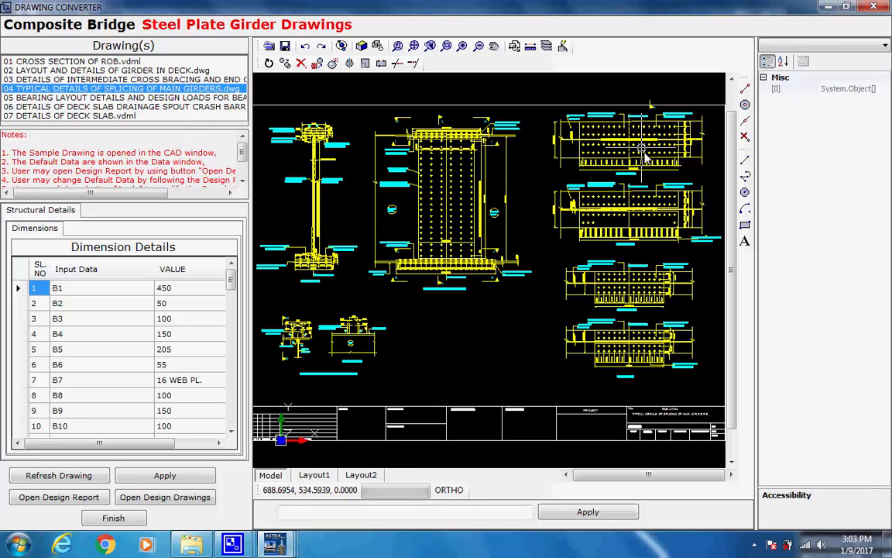
scroll(658, 139, up, 2)
scroll(672, 116, up, 3)
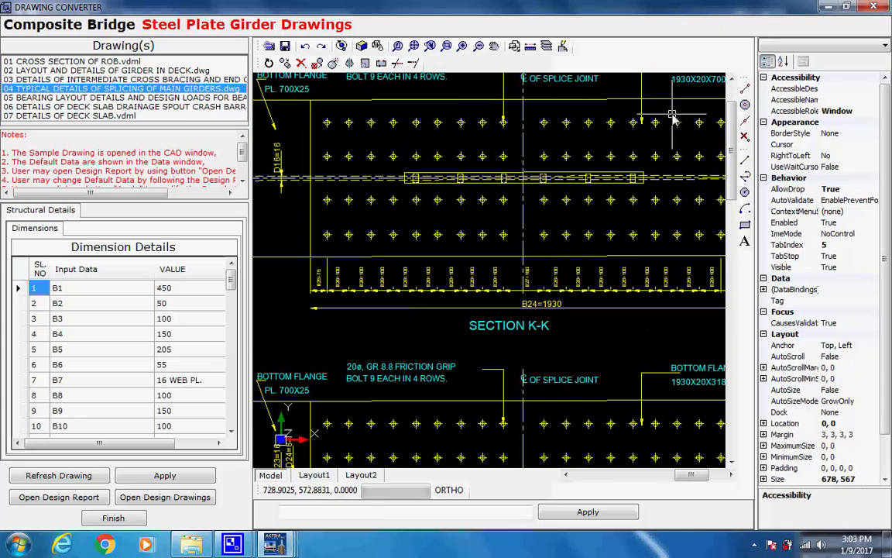
drag(632, 204, 623, 266)
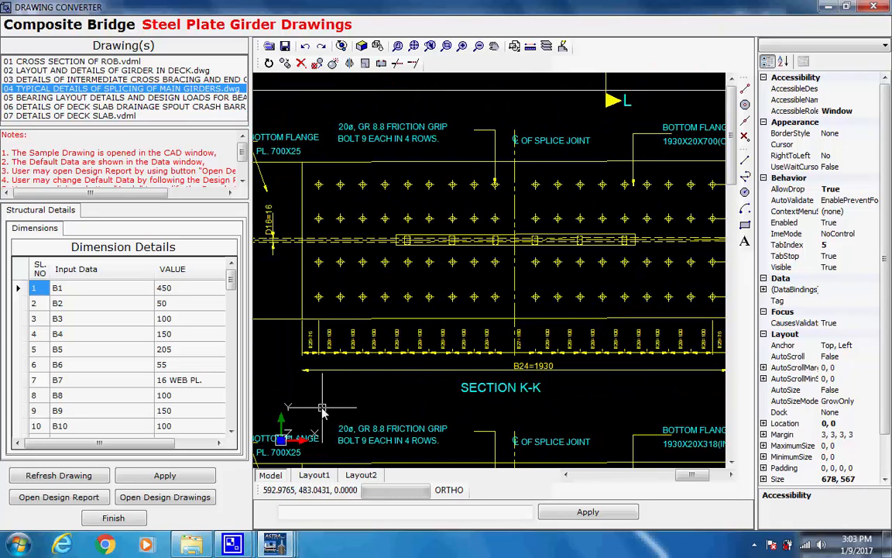
Step: Open the steel girder design report, examine the web plate and top flange dimensions in the weight calculation, and close it
click(60, 497)
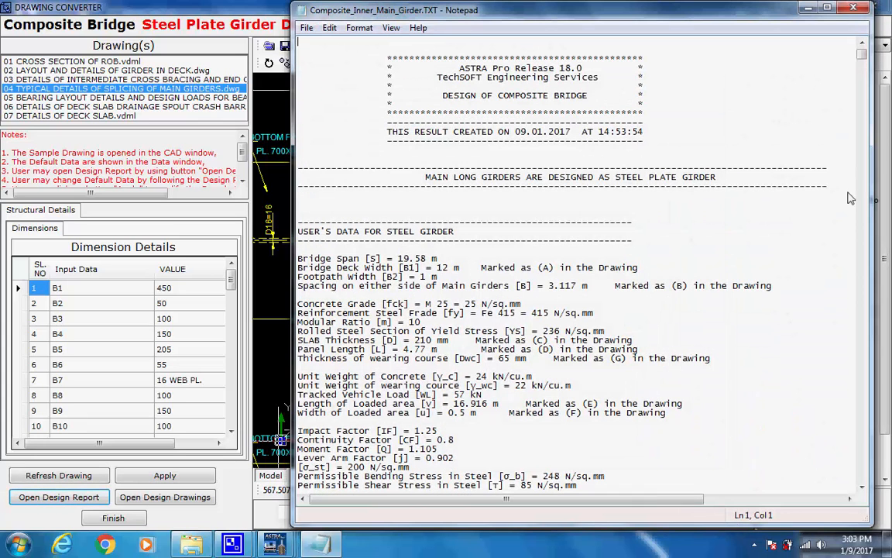
drag(862, 54, 871, 117)
scroll(787, 109, down, 9)
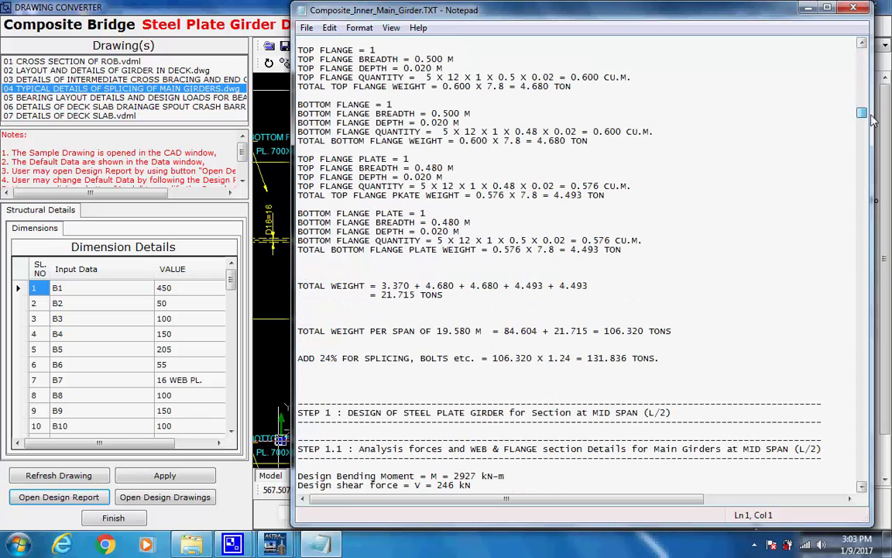
scroll(787, 108, up, 3)
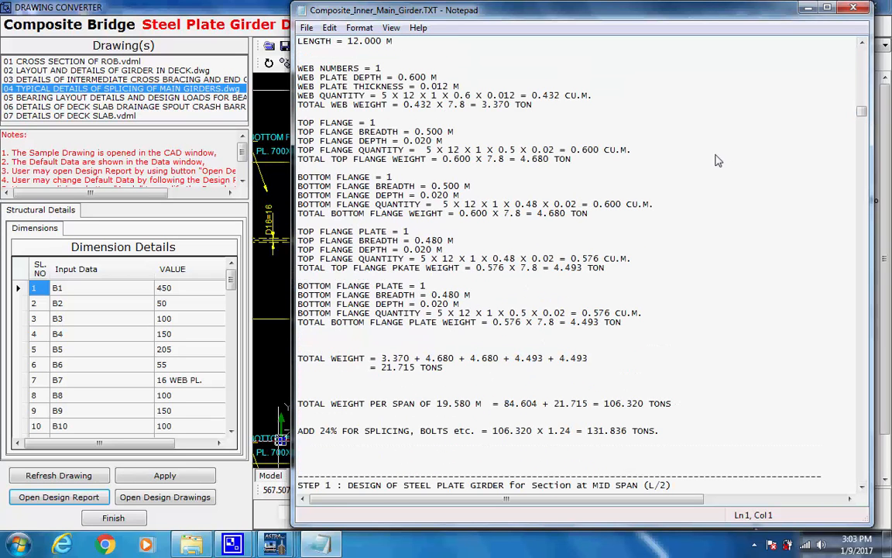
drag(438, 77, 264, 75)
drag(460, 87, 271, 80)
click(467, 79)
click(457, 133)
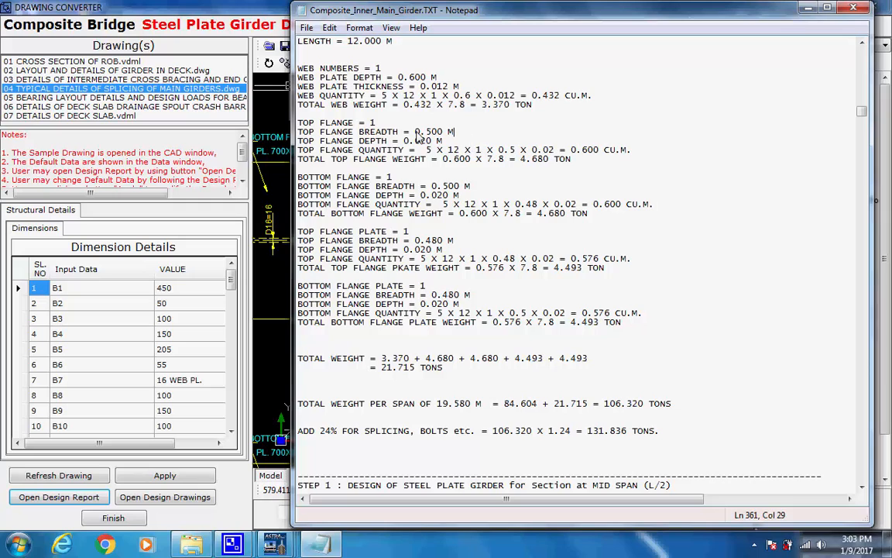
drag(443, 141, 297, 141)
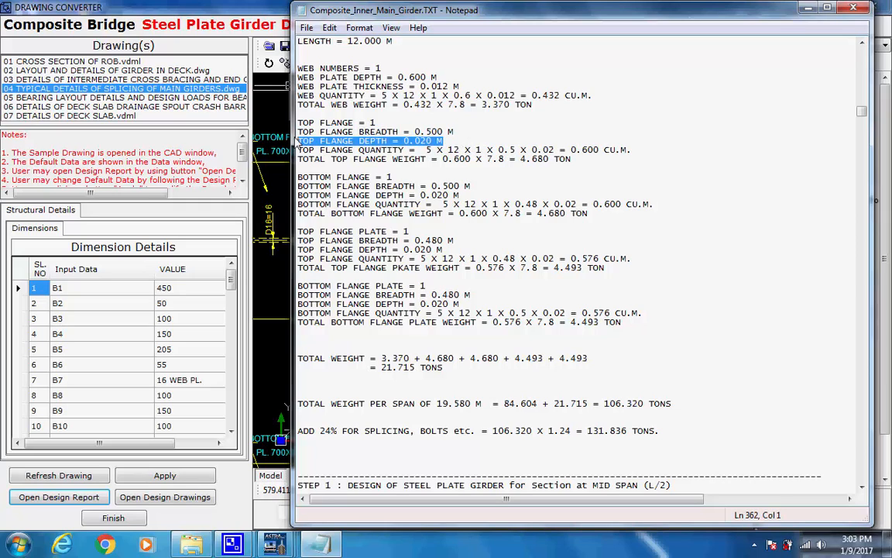
click(546, 105)
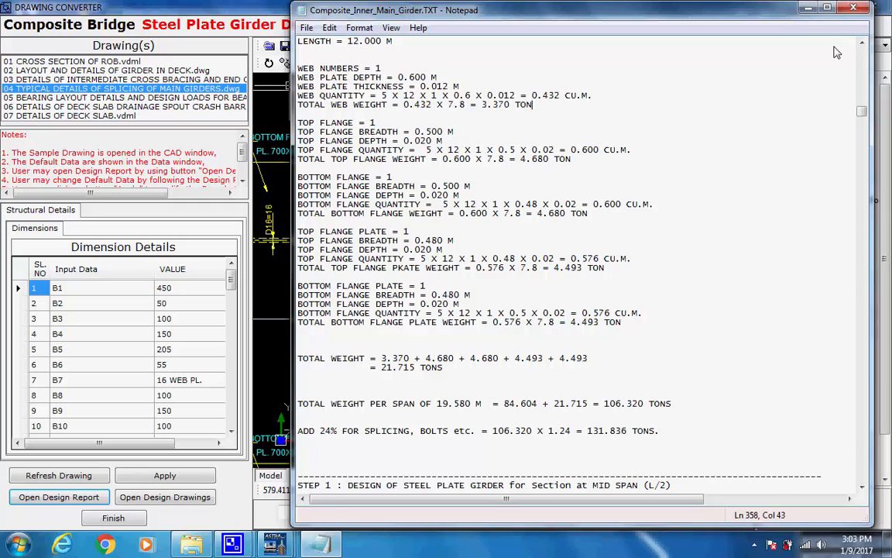
click(851, 8)
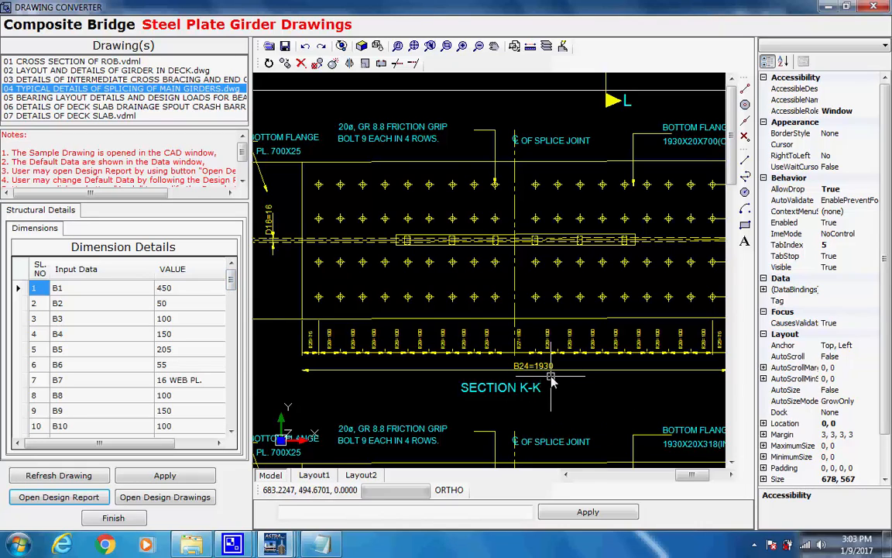
Step: Set dimension B24 of Section K-K to 1950 and apply it to the splicing drawing without saving
scroll(549, 378, up, 2)
scroll(550, 377, up, 2)
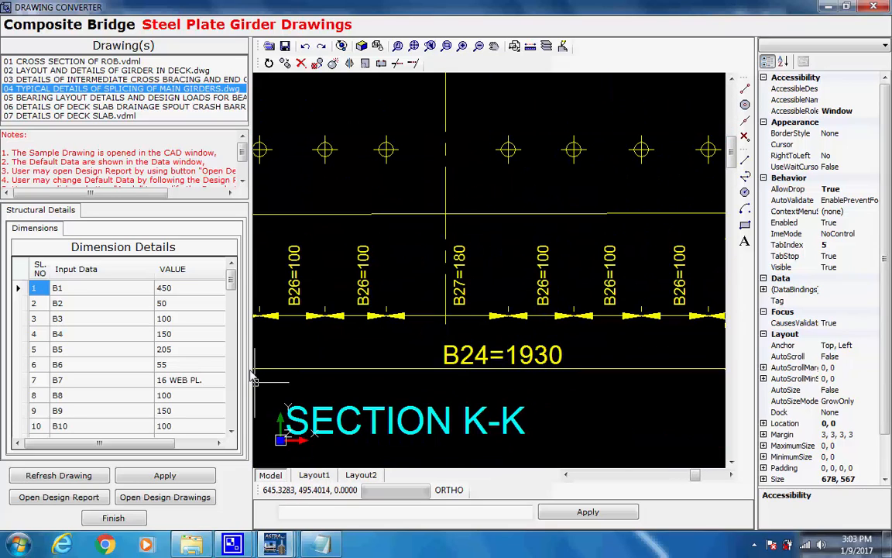
drag(232, 285, 234, 347)
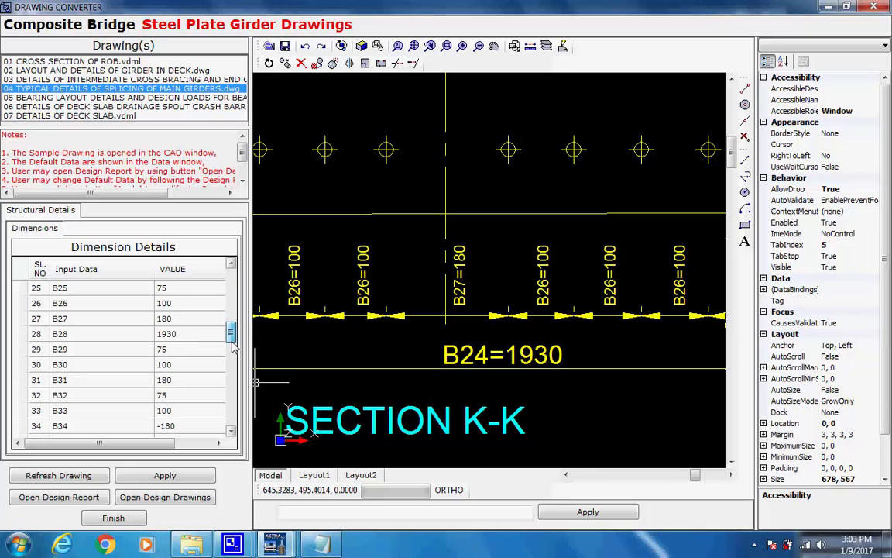
scroll(213, 302, up, 3)
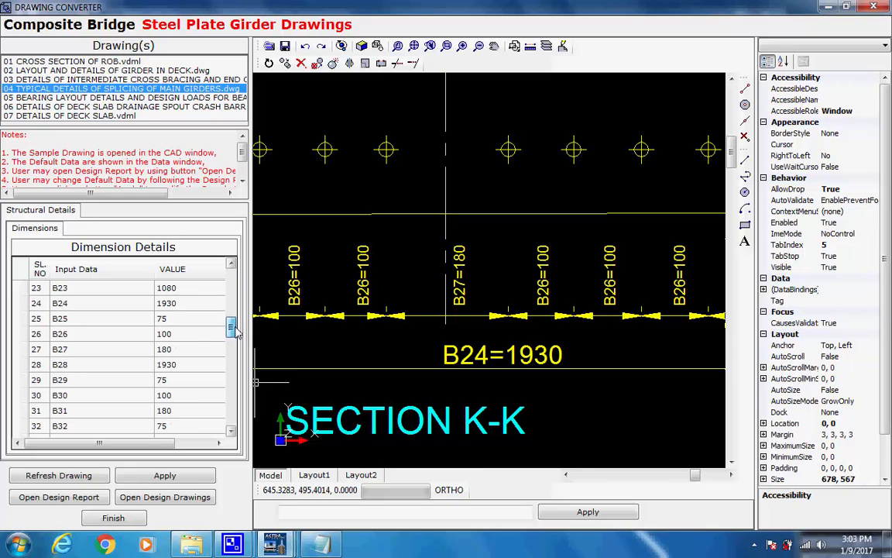
click(106, 319)
click(177, 319)
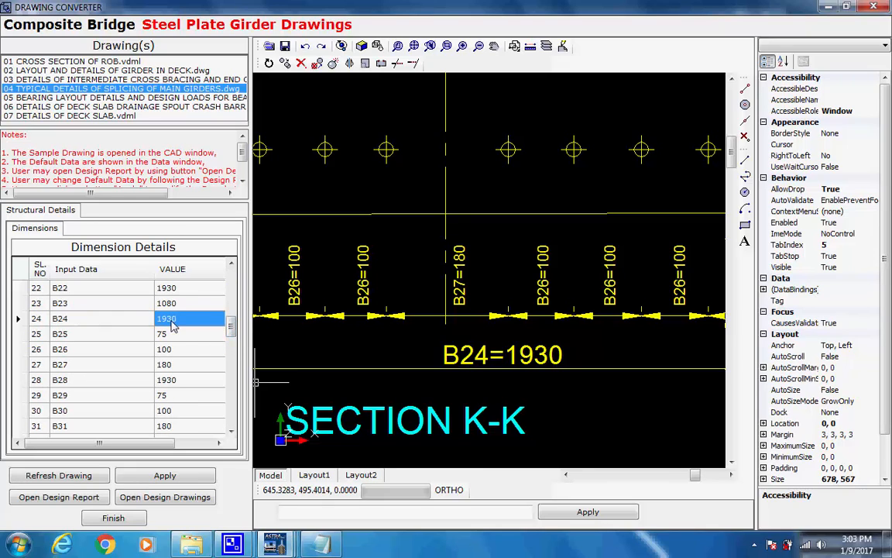
click(178, 324)
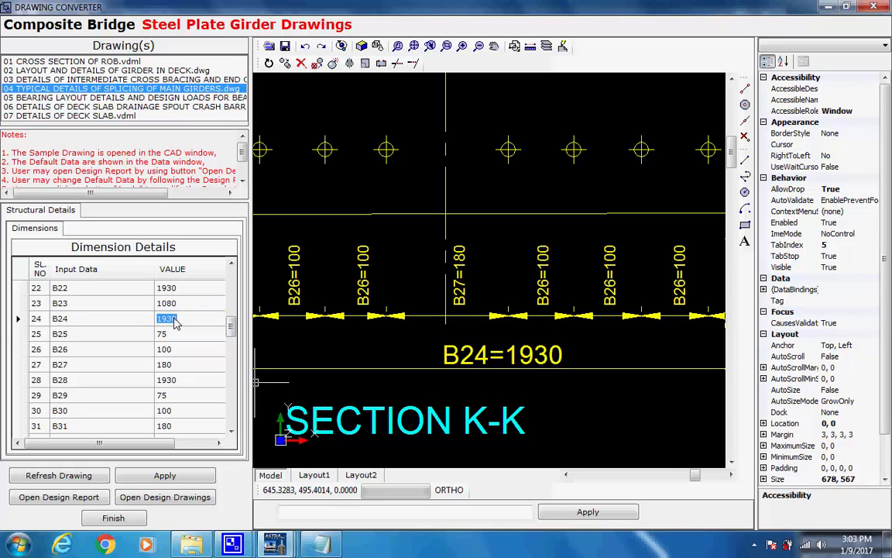
click(171, 325)
text(5)
click(168, 476)
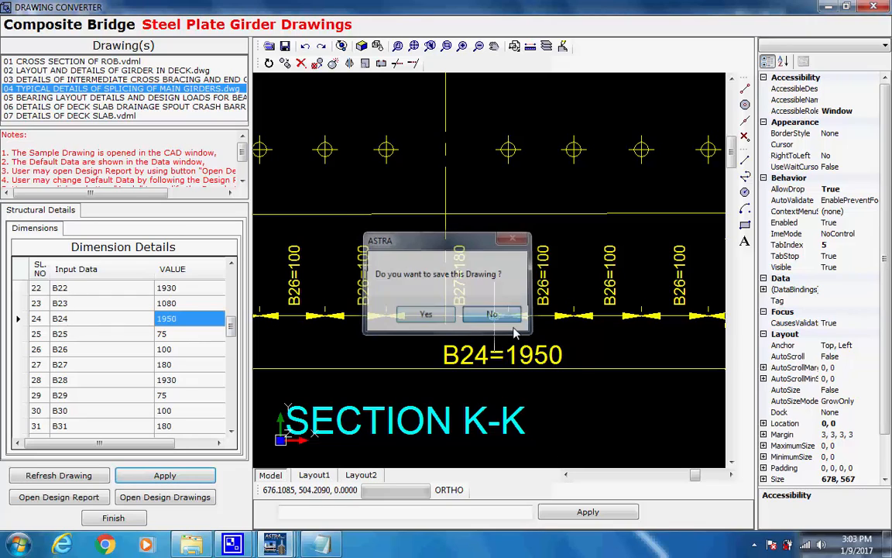
click(492, 315)
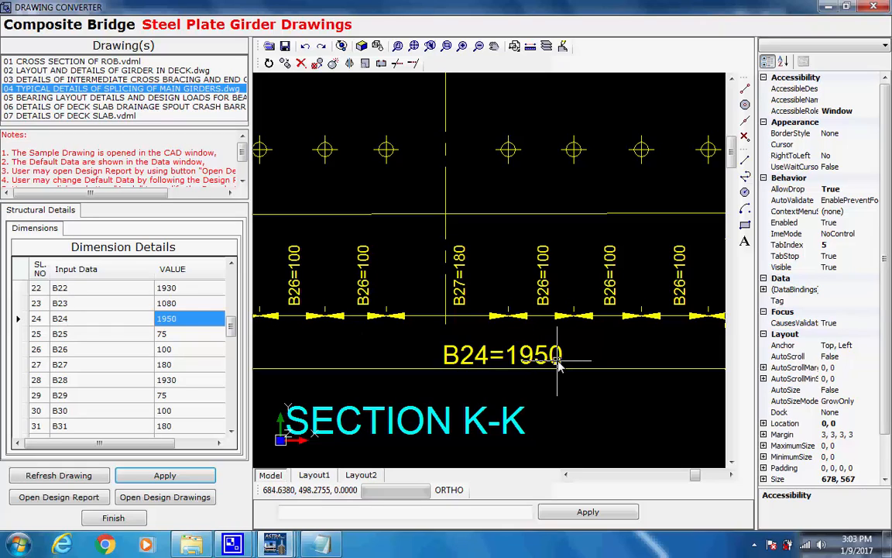
Step: Restore dimension B24 to 1930 and apply it to the splicing drawing without saving
click(176, 325)
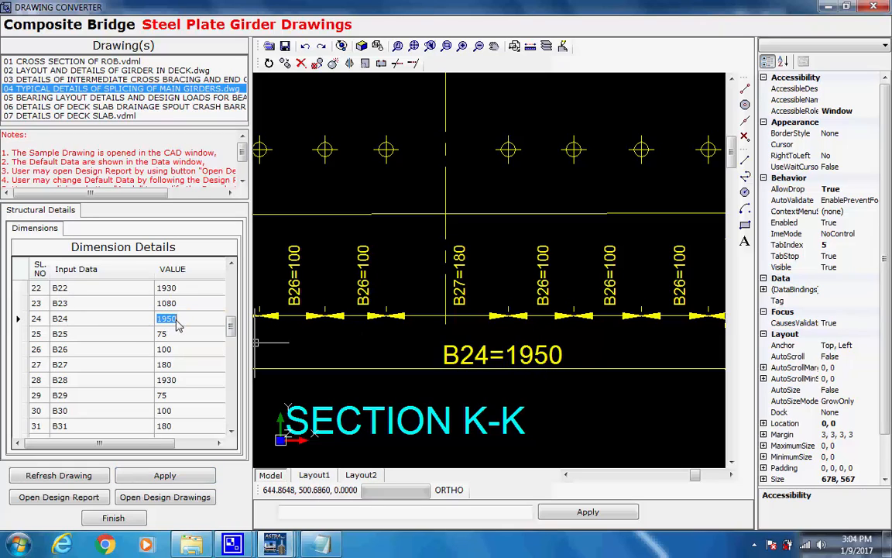
click(171, 319)
text(3)
click(171, 478)
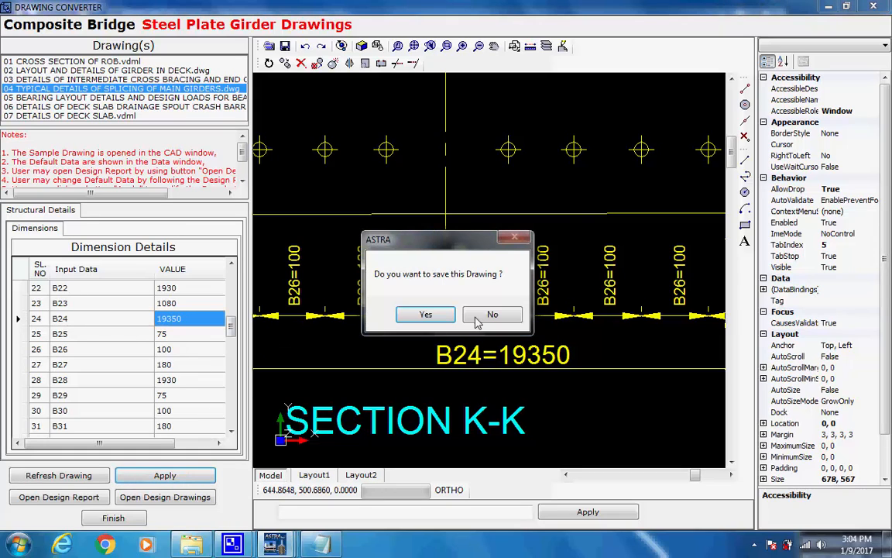
click(490, 315)
click(175, 320)
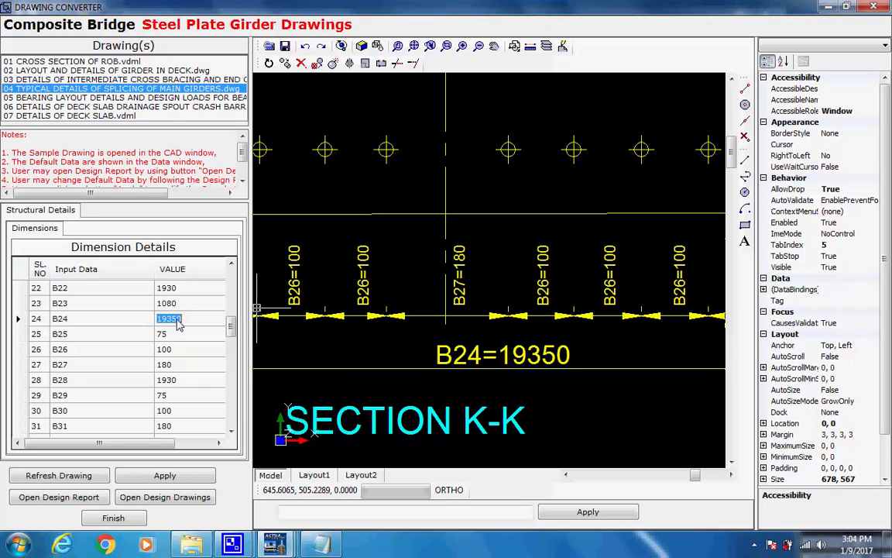
key(BackSpace)
click(171, 475)
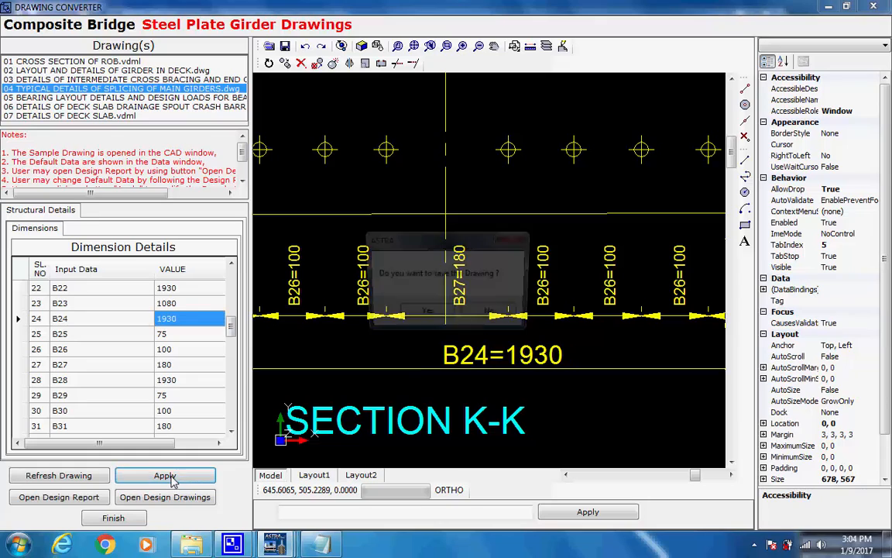
click(491, 314)
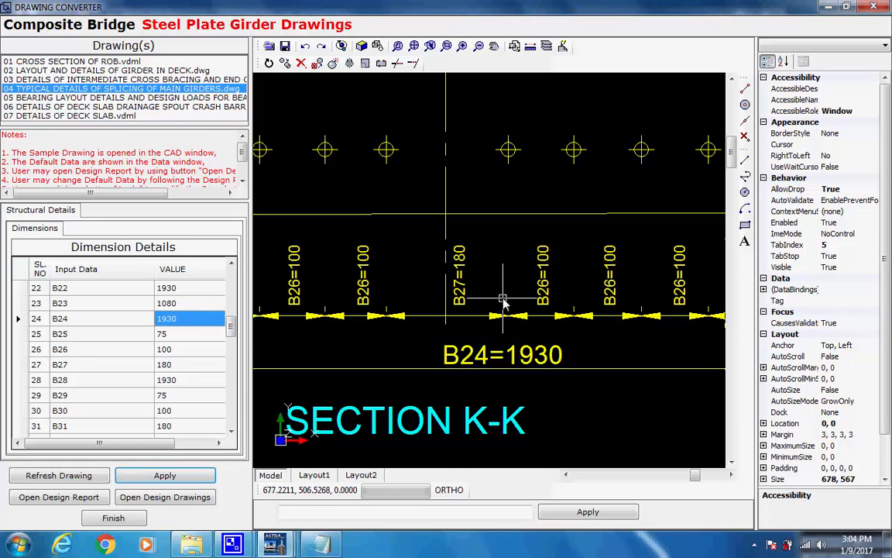
Step: Review the remaining dimension entries through the web bolts row and view the splice sections in the drawing
drag(229, 324, 220, 435)
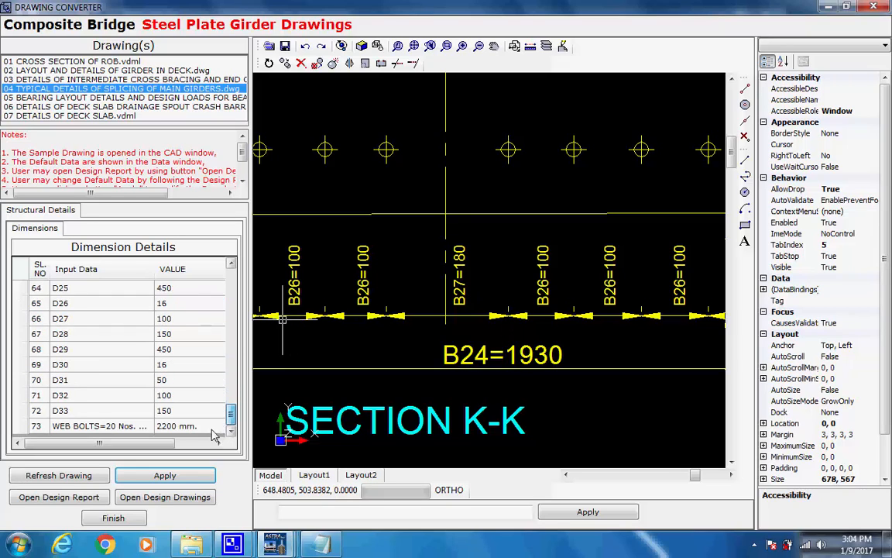
click(143, 426)
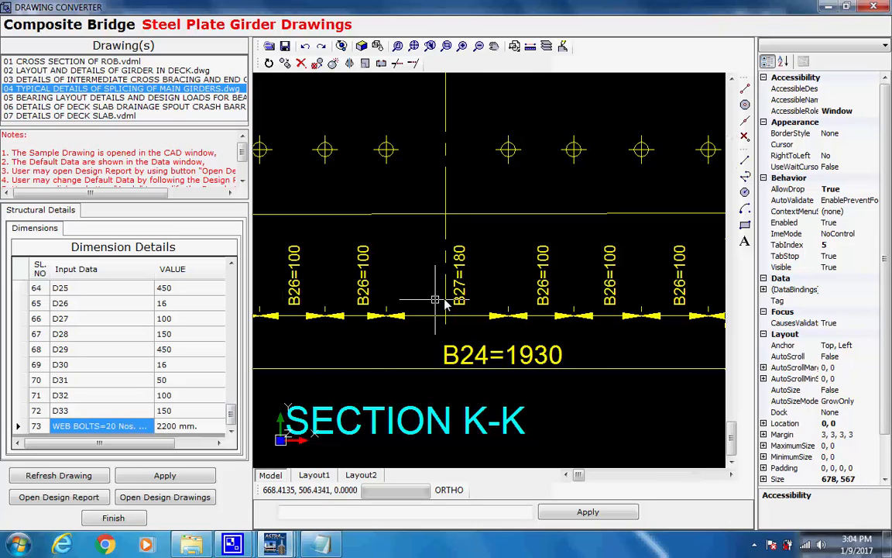
scroll(480, 256, down, 3)
scroll(514, 252, down, 5)
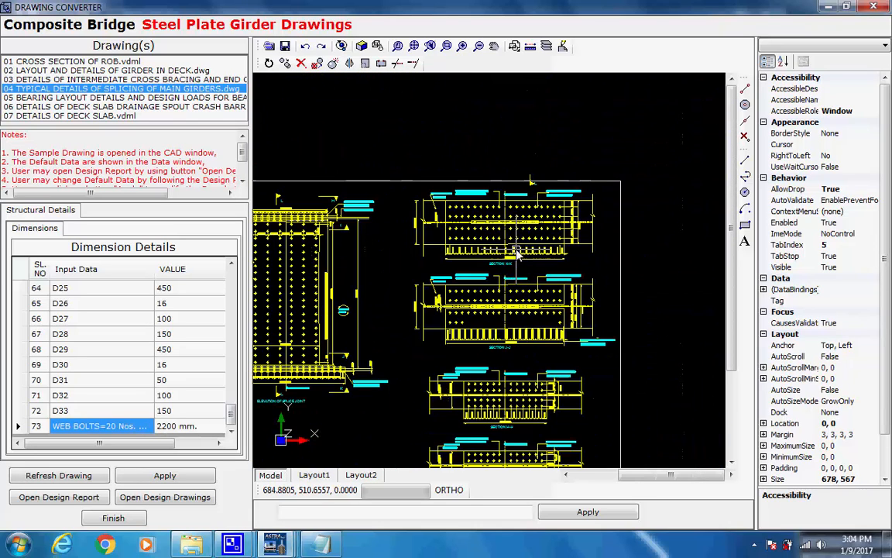
Step: Examine Section L-L and the web bolt layout in the elevation of the splice joint in the splicing drawing
scroll(457, 290, down, 3)
scroll(414, 305, up, 8)
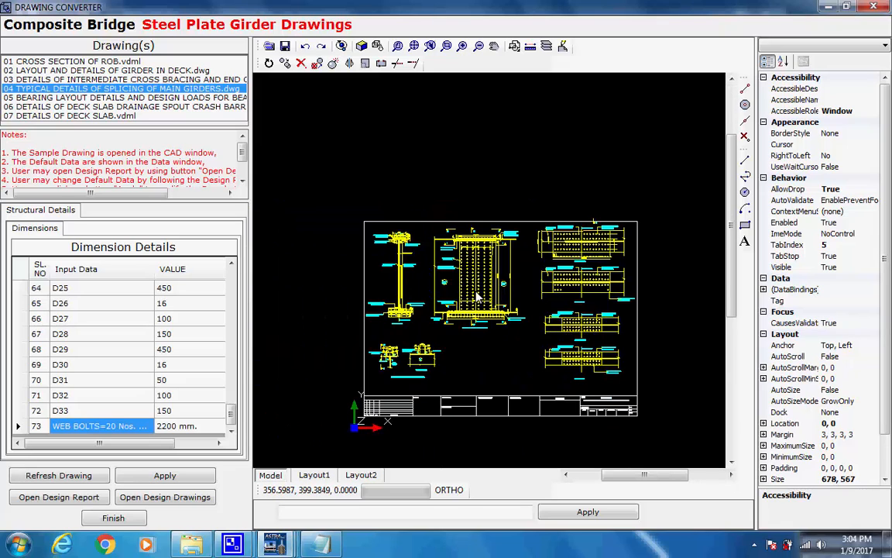
scroll(387, 282, up, 3)
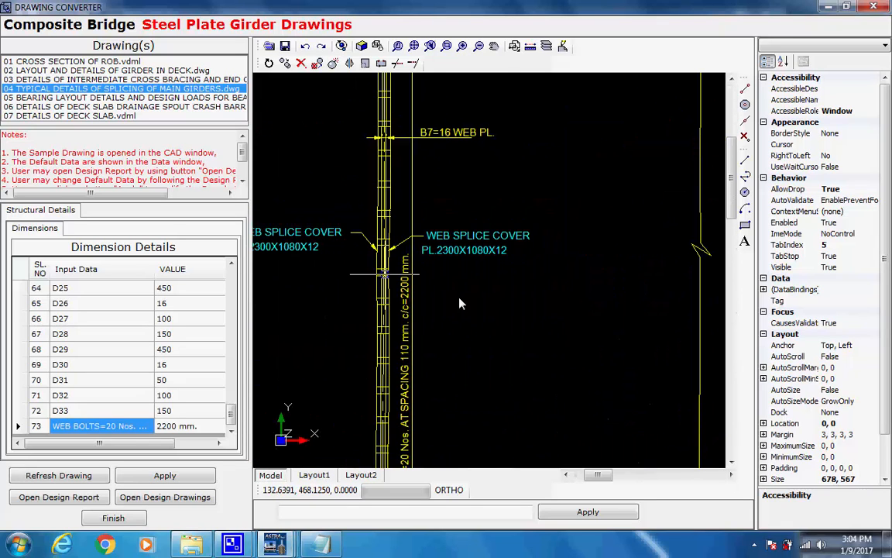
scroll(521, 211, down, 3)
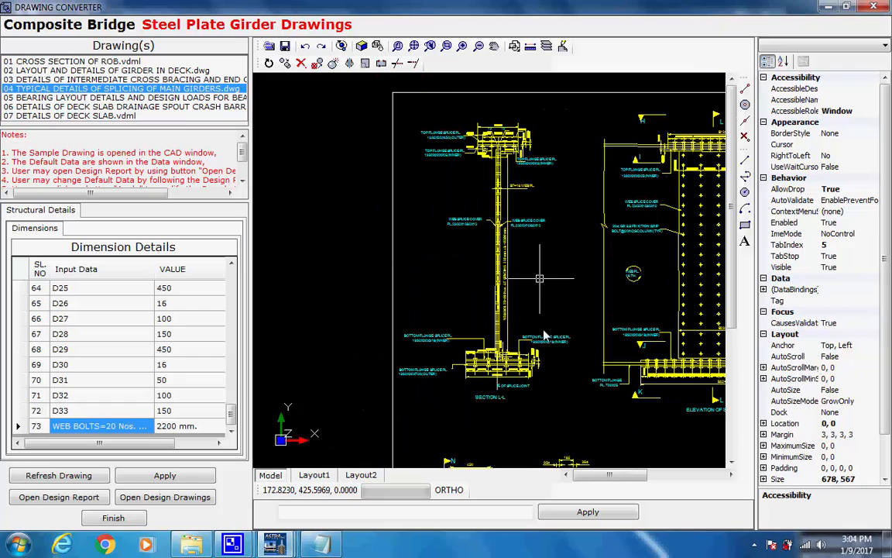
scroll(508, 255, up, 6)
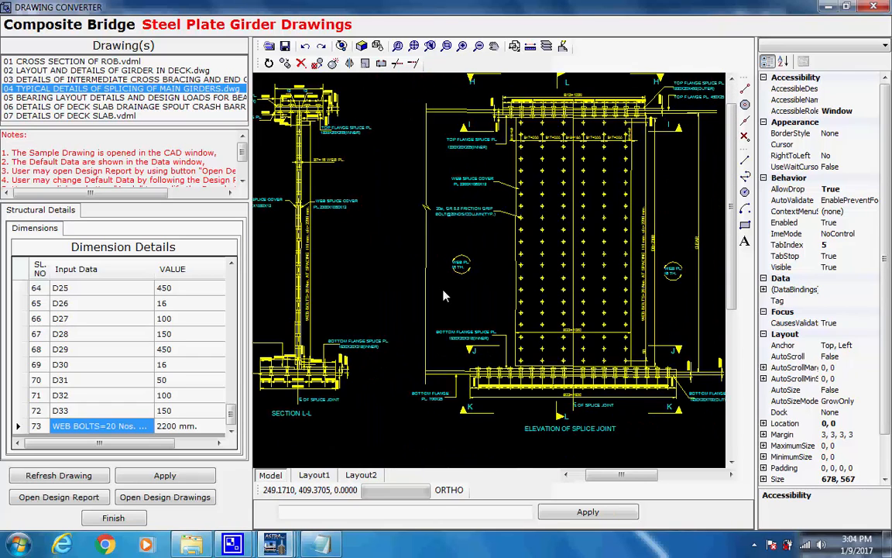
scroll(544, 241, up, 1)
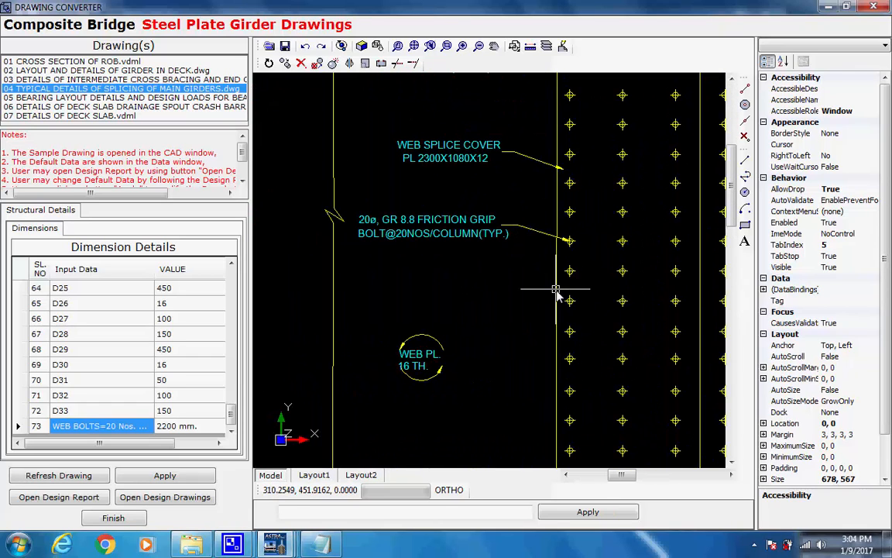
scroll(556, 294, down, 2)
drag(589, 271, 515, 259)
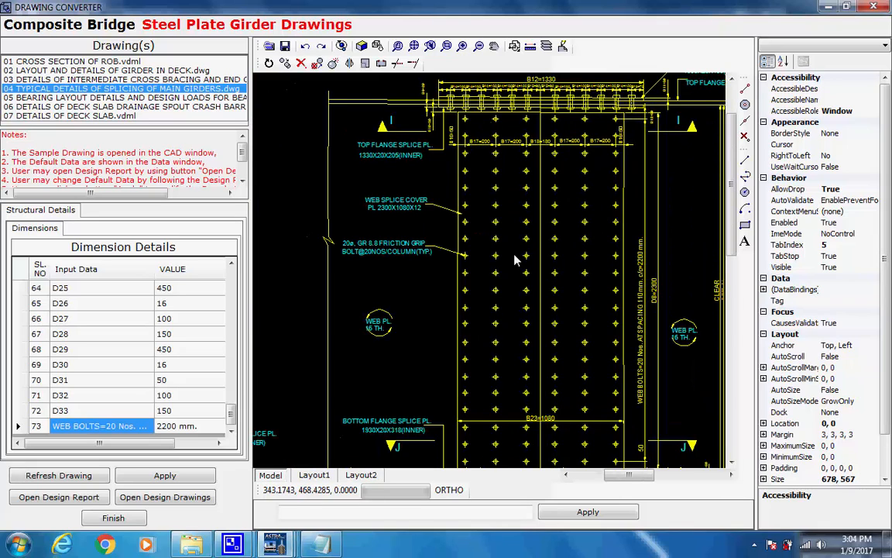
mouse_move(587, 255)
mouse_down()
mouse_move(534, 255)
mouse_move(541, 240)
mouse_up()
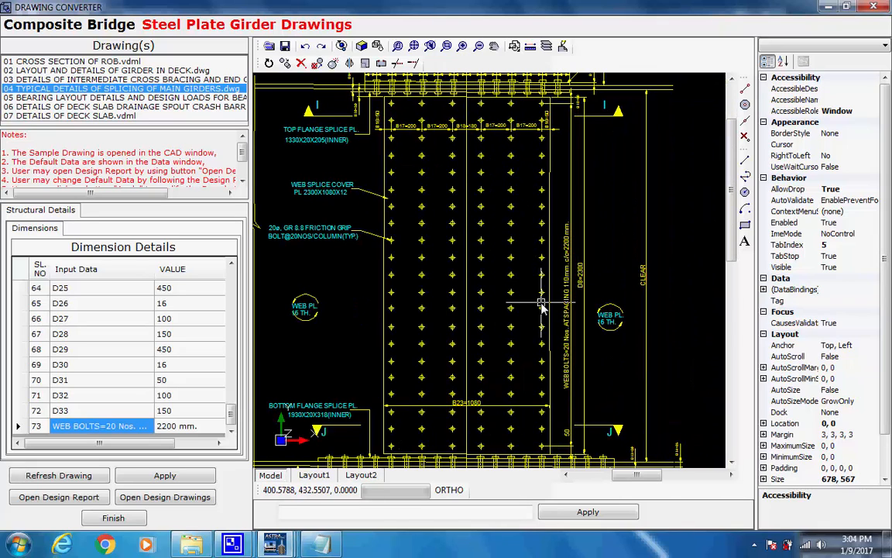
drag(541, 308, 540, 341)
scroll(592, 232, down, 3)
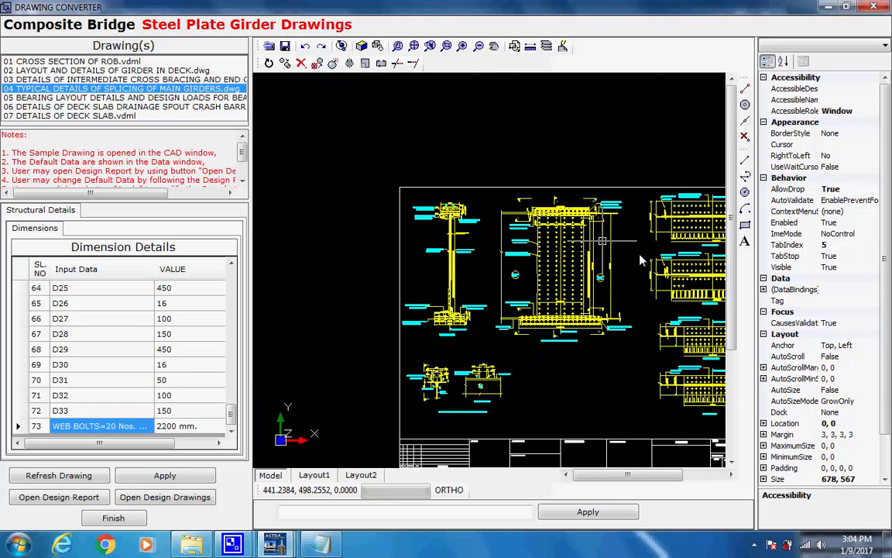
Step: Examine the bottom flange splice bolt arrangement in Section K-K and Section J-J
scroll(495, 235, up, 5)
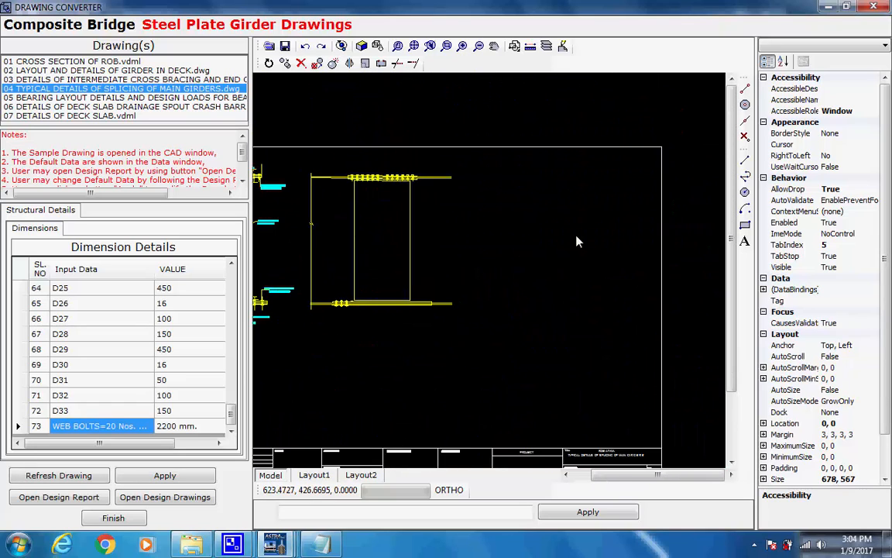
scroll(570, 246, up, 2)
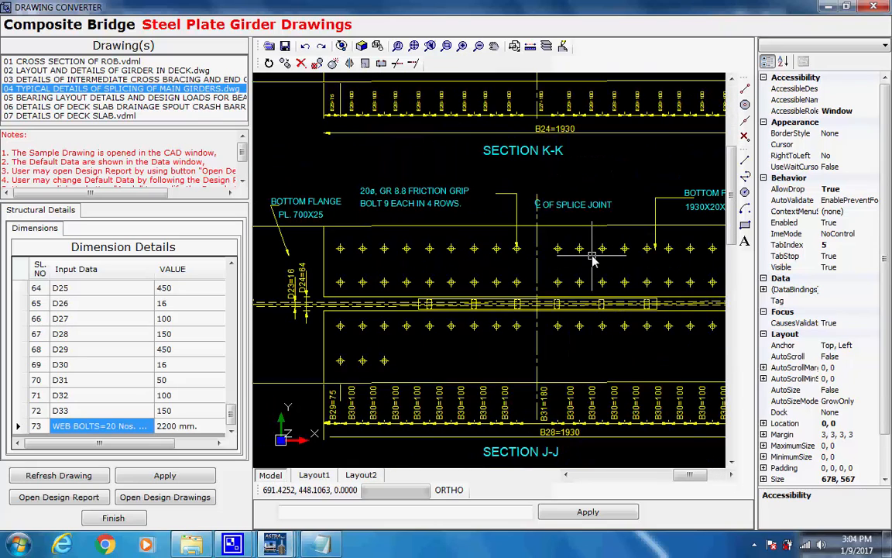
scroll(593, 260, down, 1)
scroll(594, 256, up, 1)
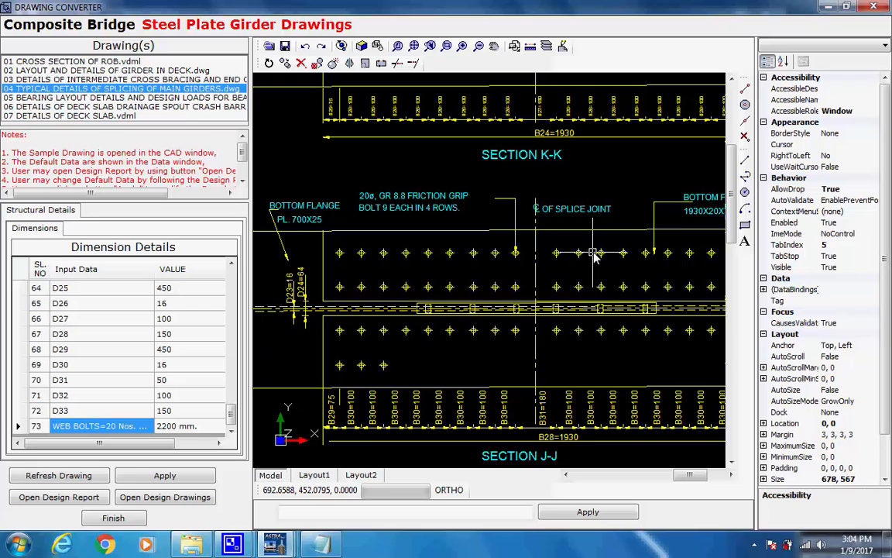
scroll(594, 258, down, 1)
scroll(597, 200, down, 2)
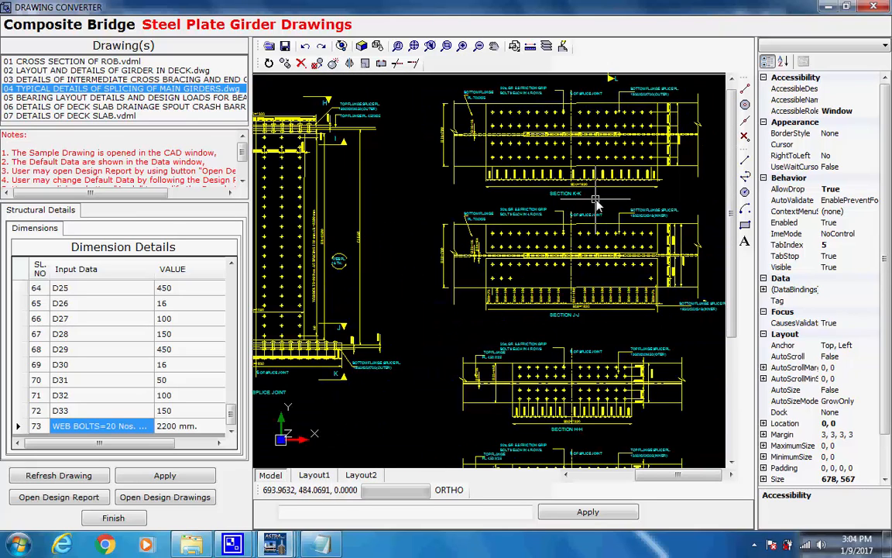
Step: Examine Section L-L from its bottom flange splice up to its top flange splice, including the web splice cover plates
scroll(391, 221, up, 3)
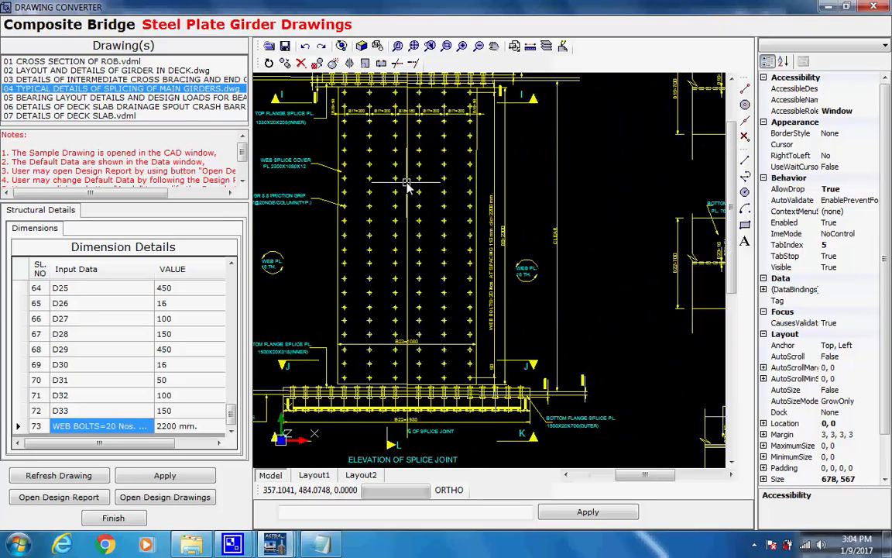
scroll(408, 187, down, 2)
scroll(454, 209, up, 5)
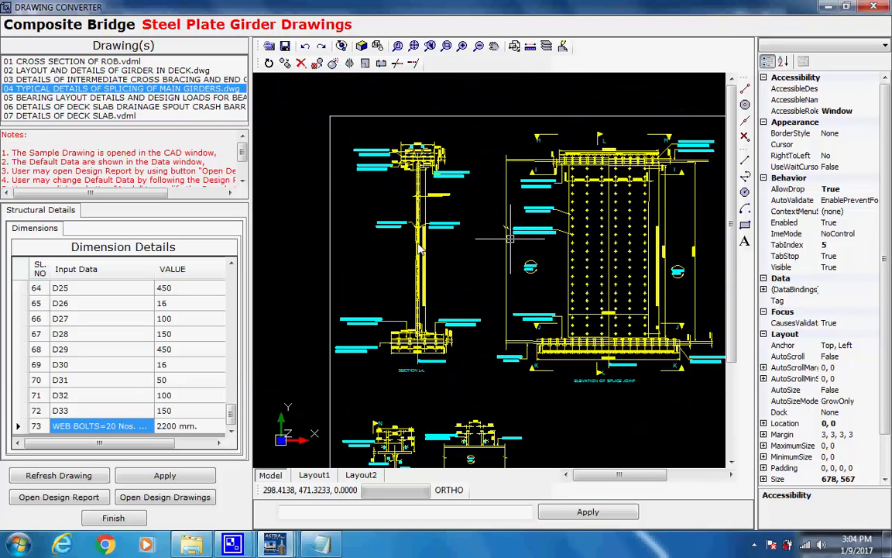
scroll(455, 209, down, 3)
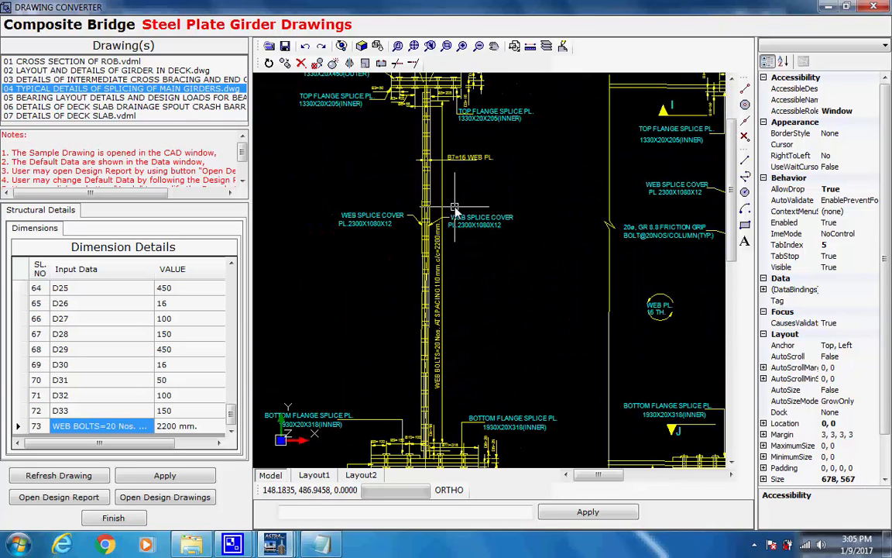
drag(535, 304, 565, 206)
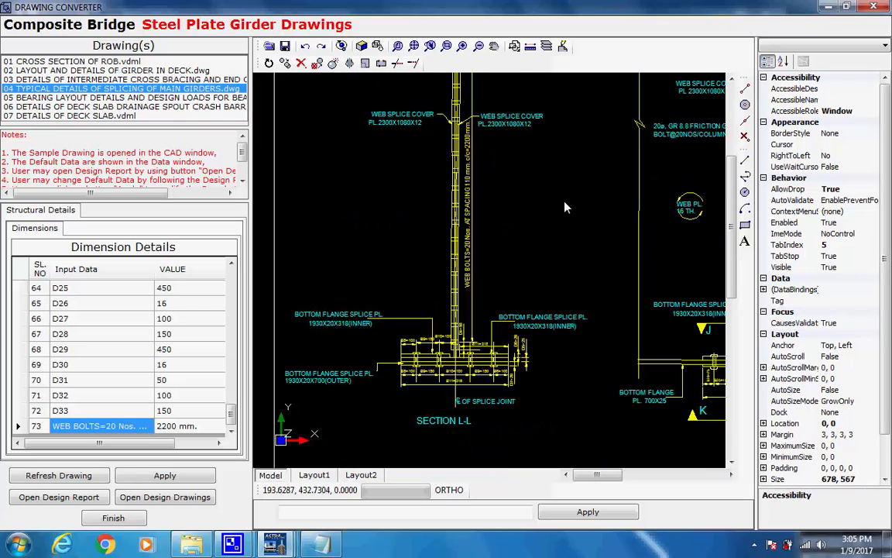
drag(549, 258, 543, 395)
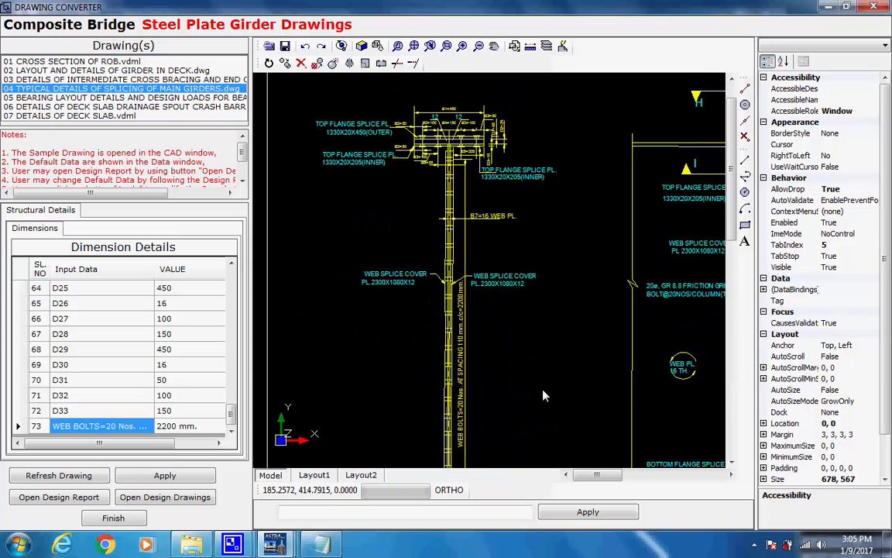
mouse_move(547, 251)
mouse_down()
mouse_move(462, 265)
mouse_move(473, 249)
mouse_up()
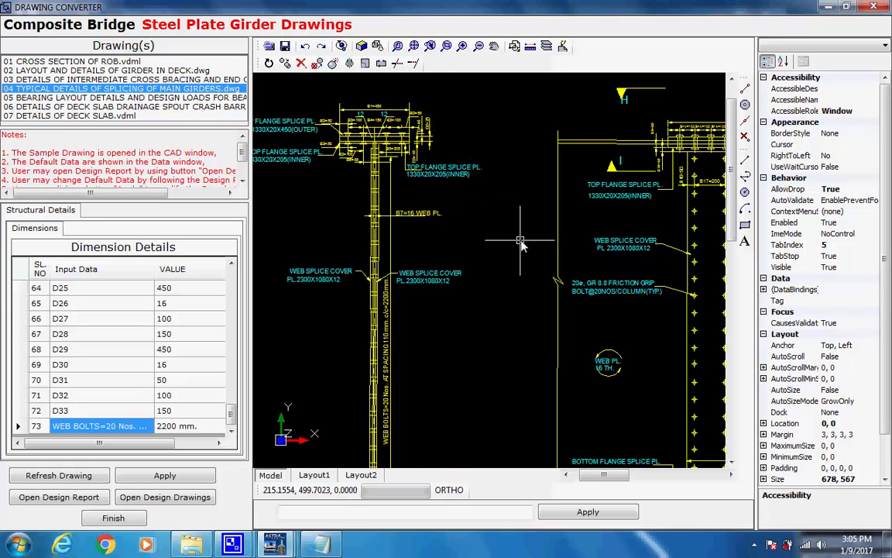
scroll(521, 243, down, 1)
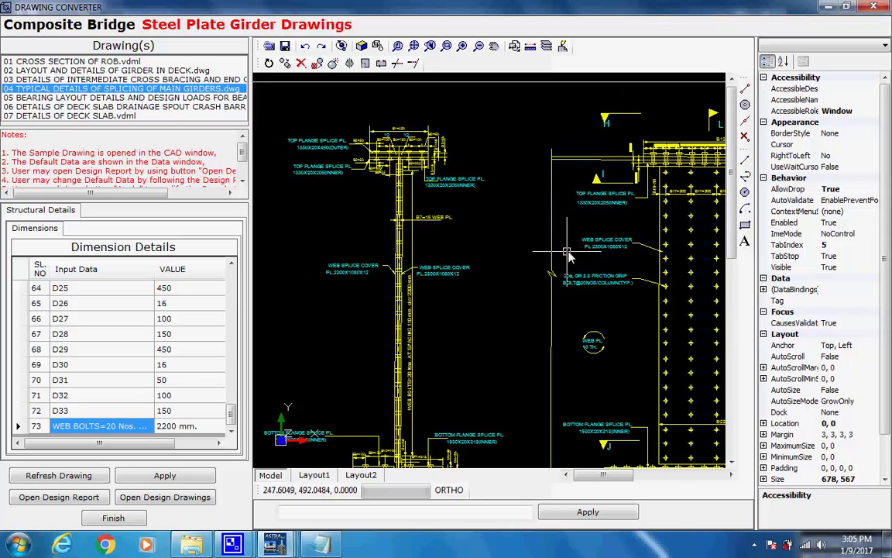
Step: Inspect the web bolt columns in the splice joint elevation, return to the first dimension entries, and close the drawing converter
scroll(626, 275, up, 2)
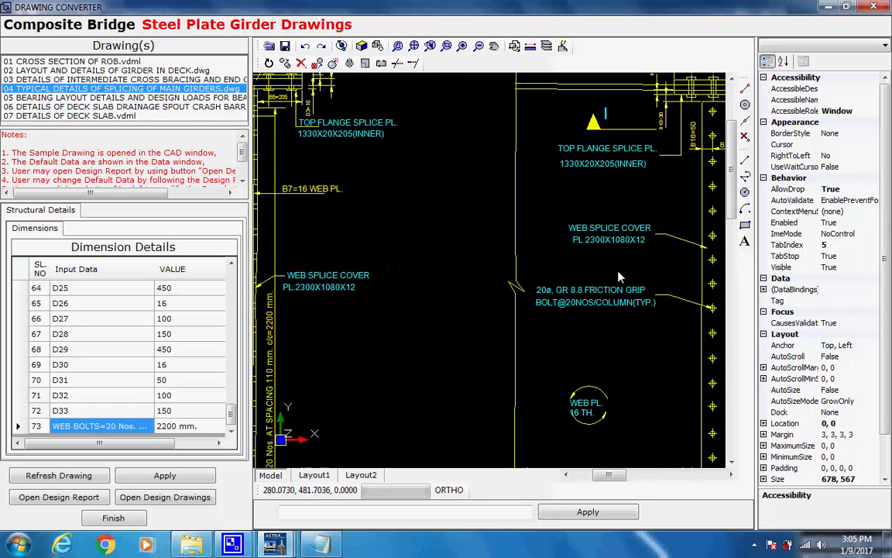
drag(620, 276, 287, 267)
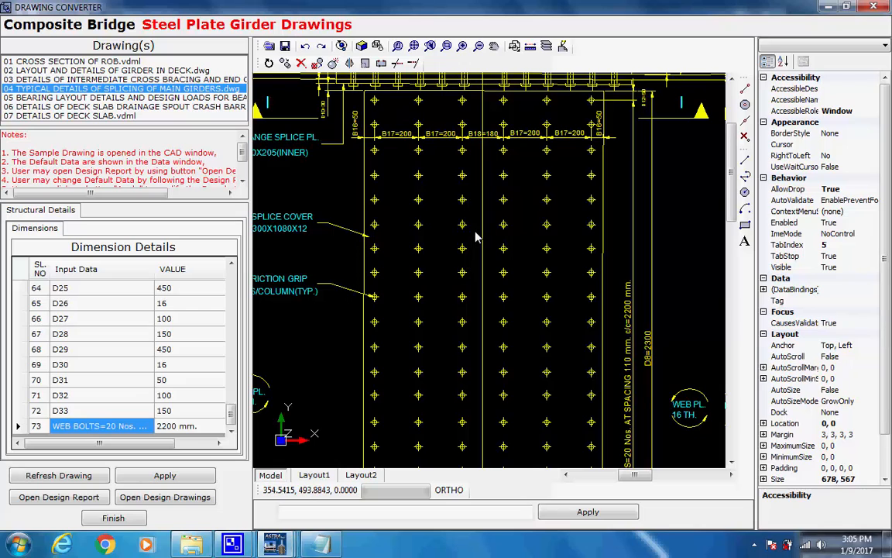
drag(475, 237, 461, 235)
scroll(461, 234, down, 1)
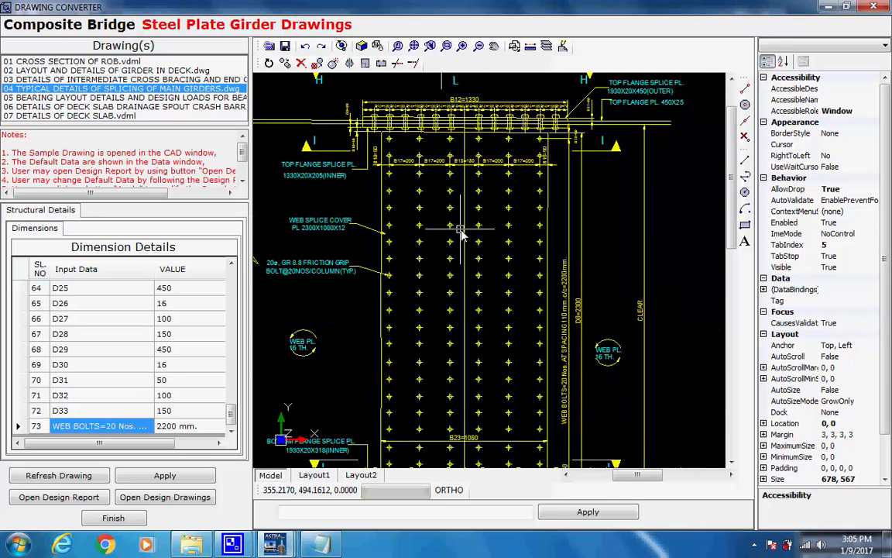
scroll(461, 234, down, 1)
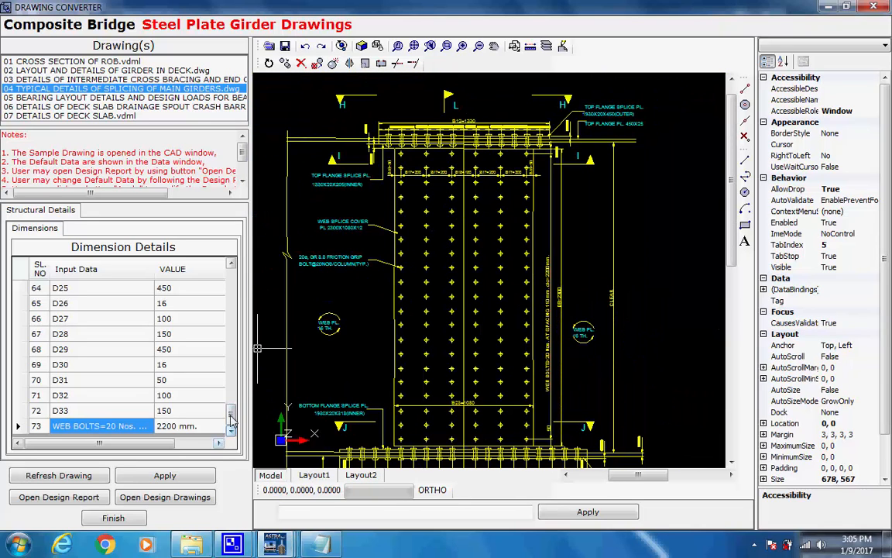
drag(231, 421, 230, 275)
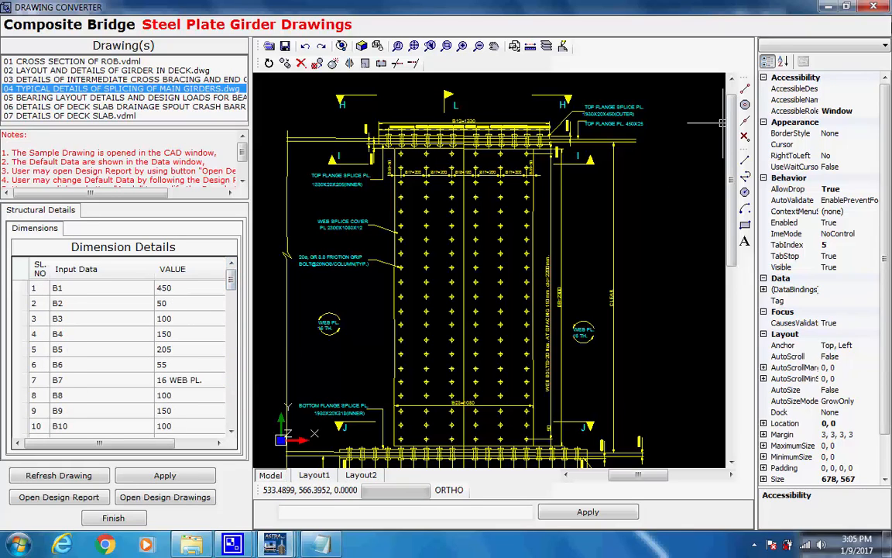
click(873, 8)
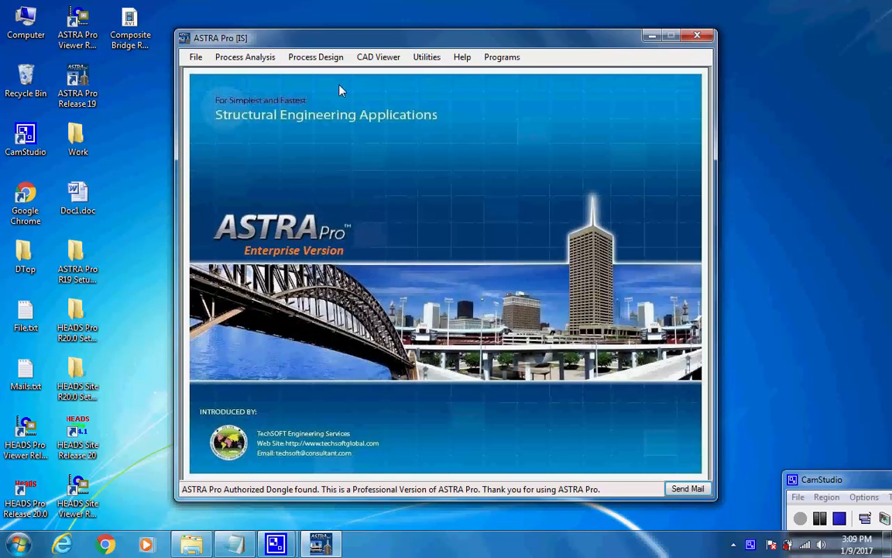
Step: Select the Work folder on the desktop as the working folder for process design
click(316, 57)
click(345, 72)
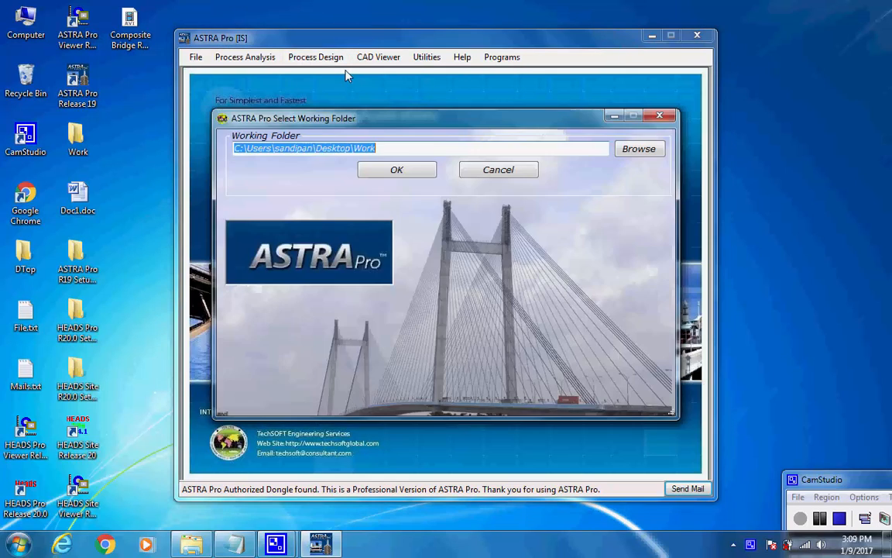
click(380, 150)
drag(377, 152, 316, 153)
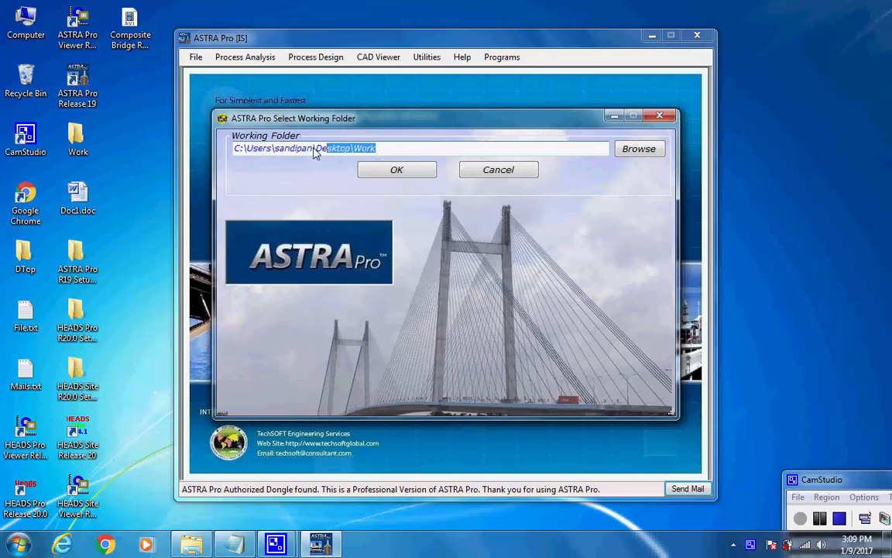
click(396, 152)
click(398, 171)
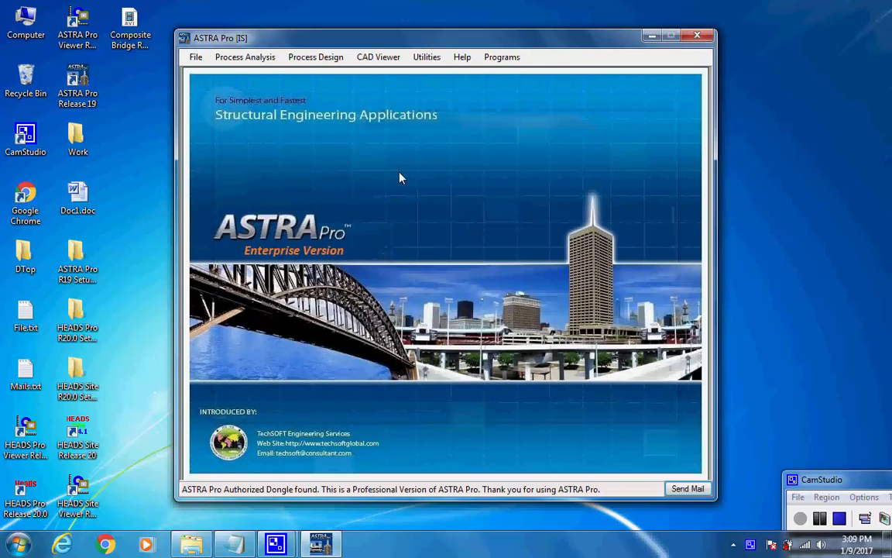
Step: Start a Steel Plate/Box Girder RCC Slab Composite Bridge (Limit State Method) design with the British [BSi] Standard EUROCODE 2
click(315, 57)
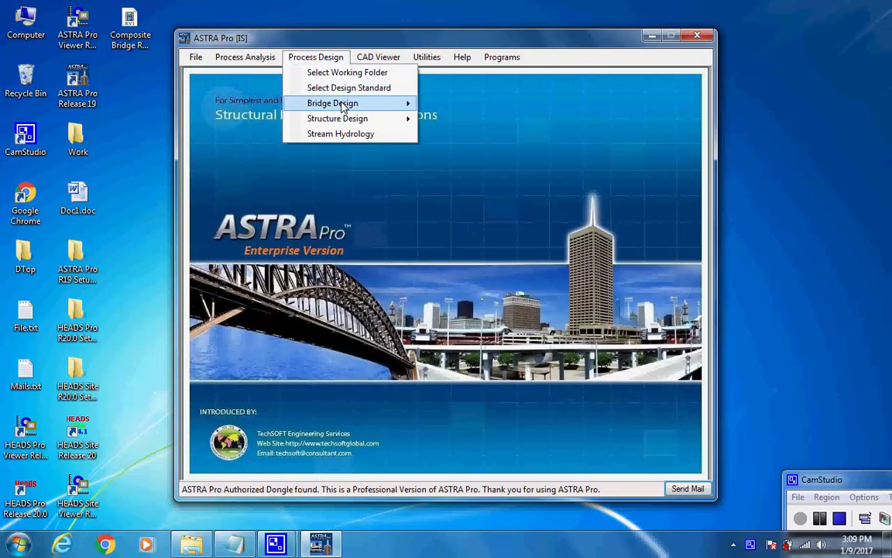
mouse_move(361, 100)
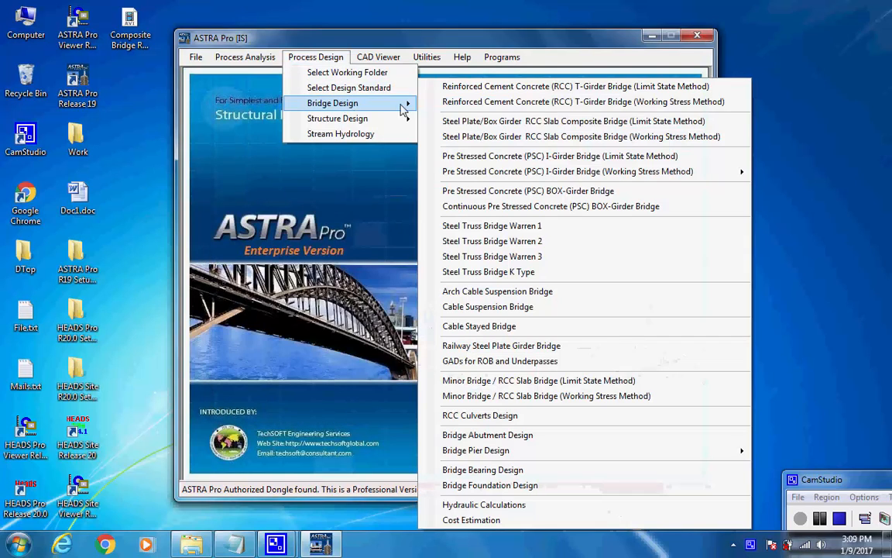
click(709, 122)
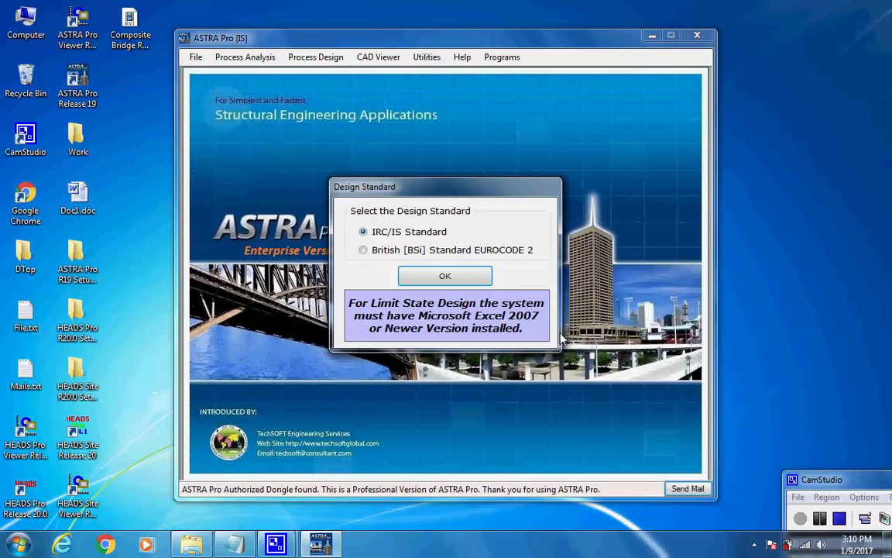
click(363, 250)
click(445, 276)
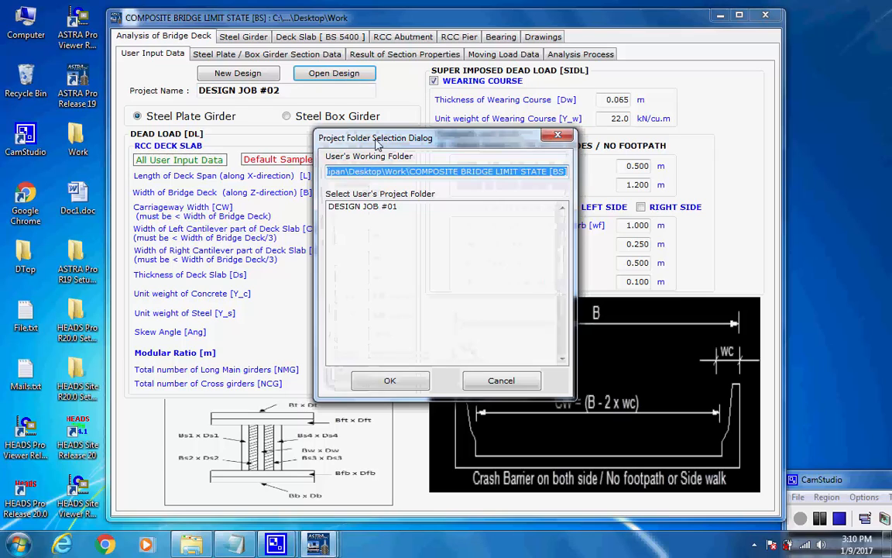
Step: Open the saved project DESIGN JOB #01 and acknowledge the loaded data
click(369, 207)
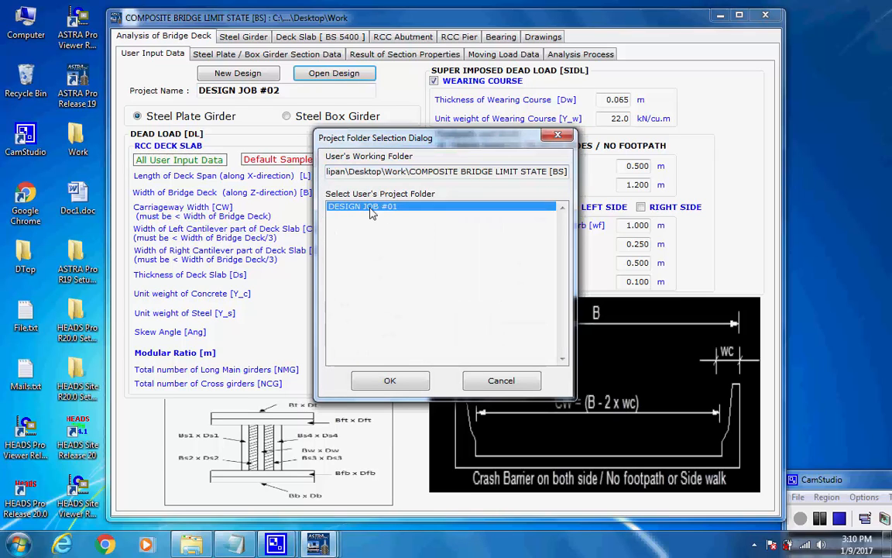
click(391, 383)
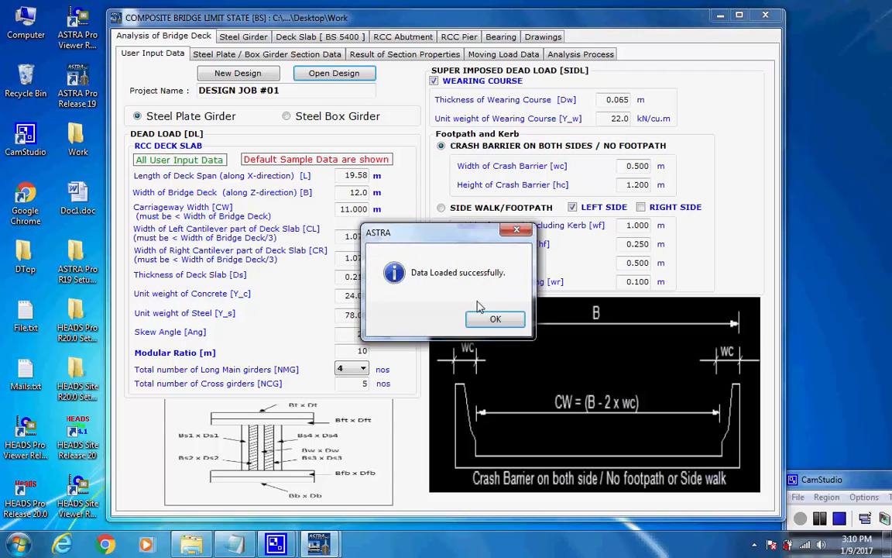
click(486, 318)
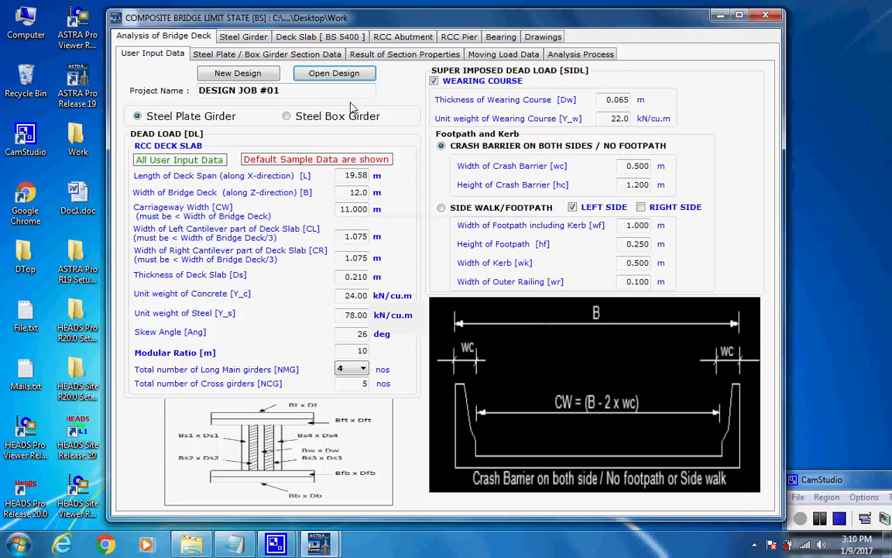
Step: Review the girder section data and section property results, then view the analysis results of the bridge deck
click(334, 56)
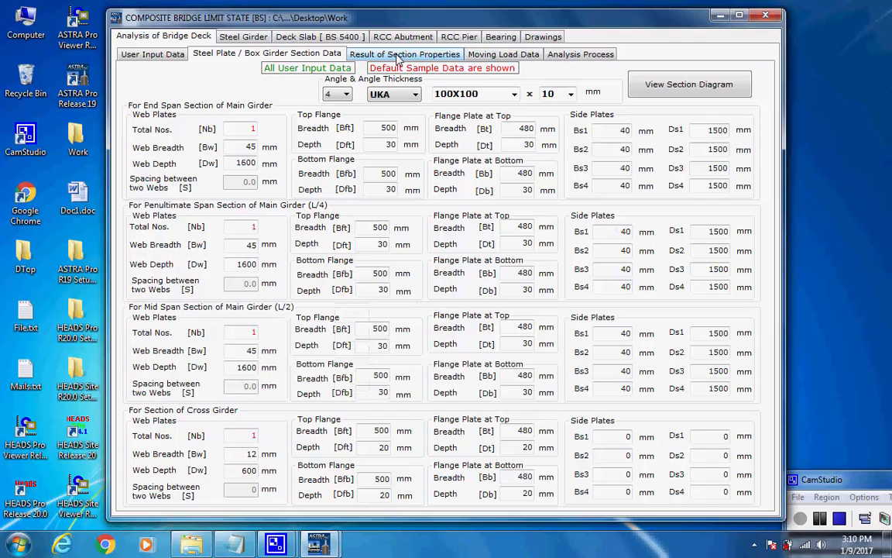
click(399, 59)
click(567, 56)
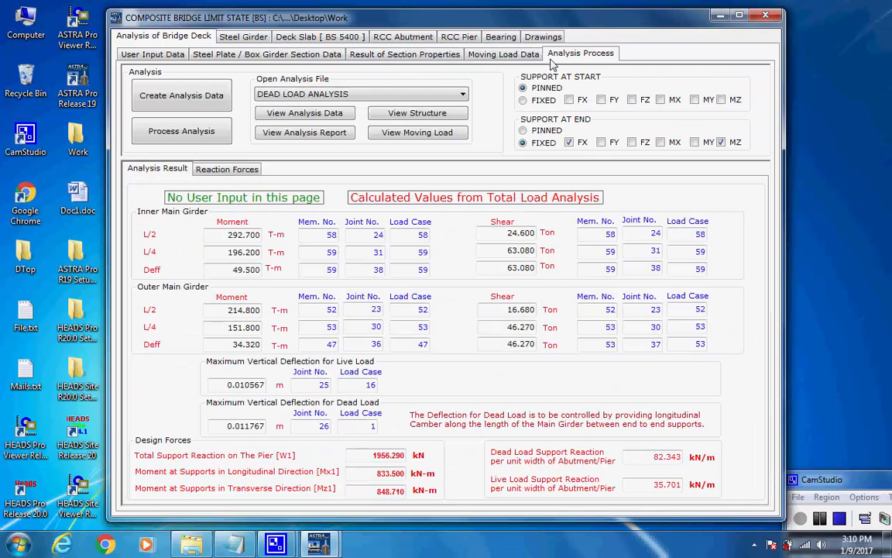